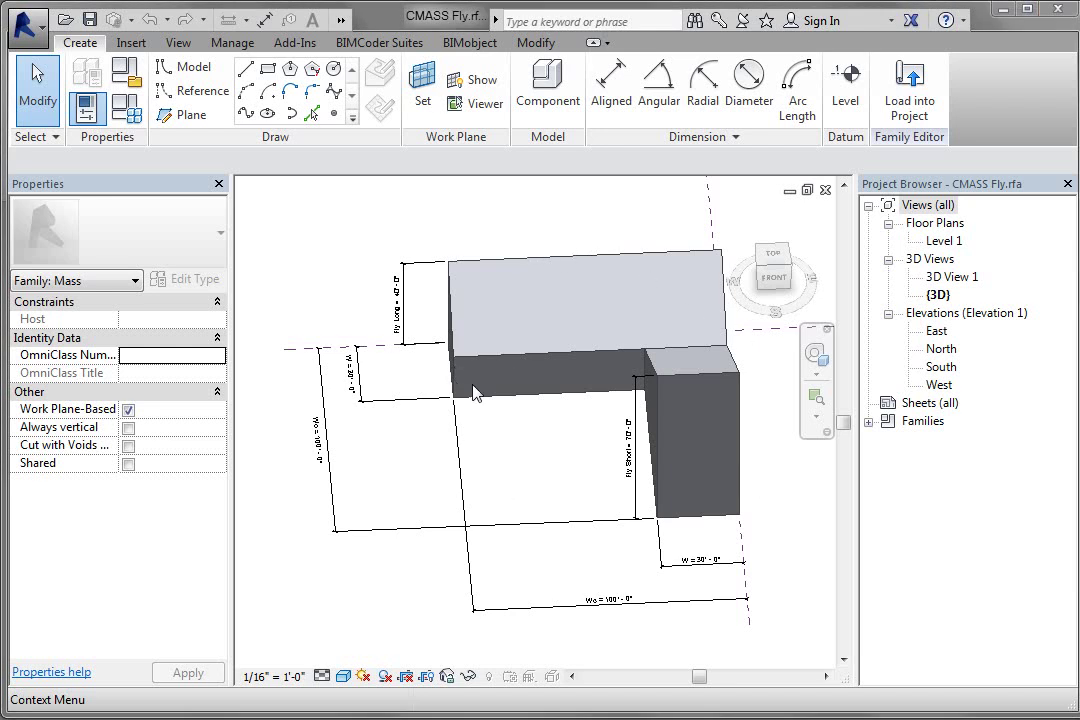
pyautogui.scroll(-1, 445, 420)
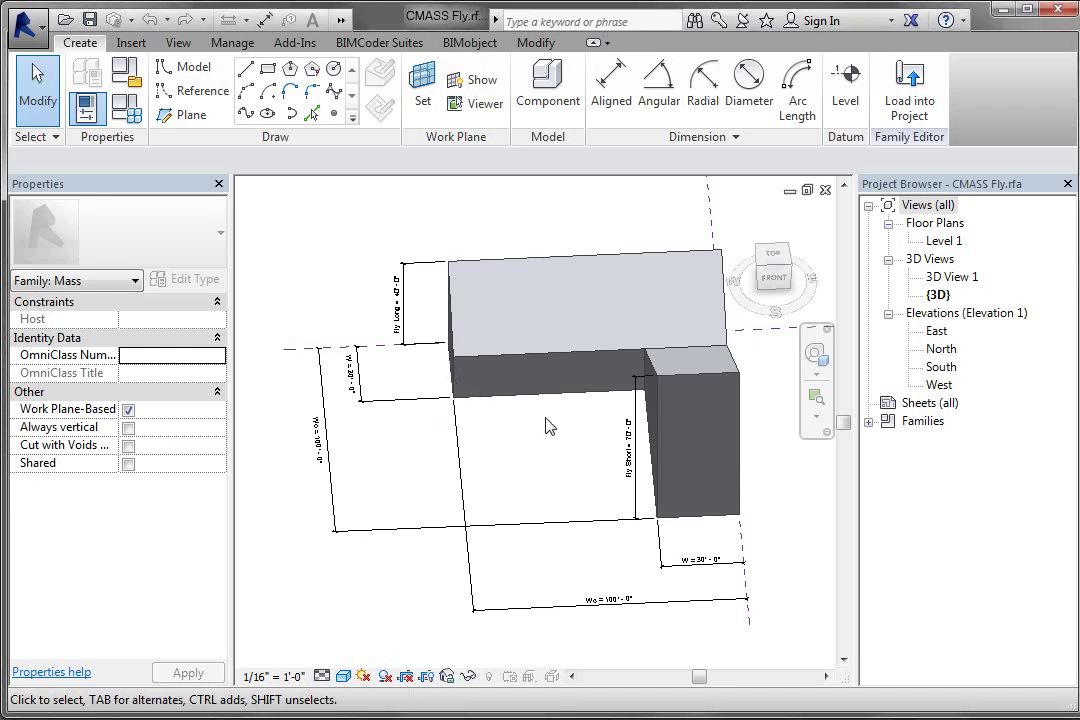
# Open the A03 SITE.rvt project from the Recent Documents list
pyautogui.keyDown('shift'); pyautogui.moveTo(320, 450); pyautogui.dragTo(535, 480, button='middle'); pyautogui.keyUp('shift')
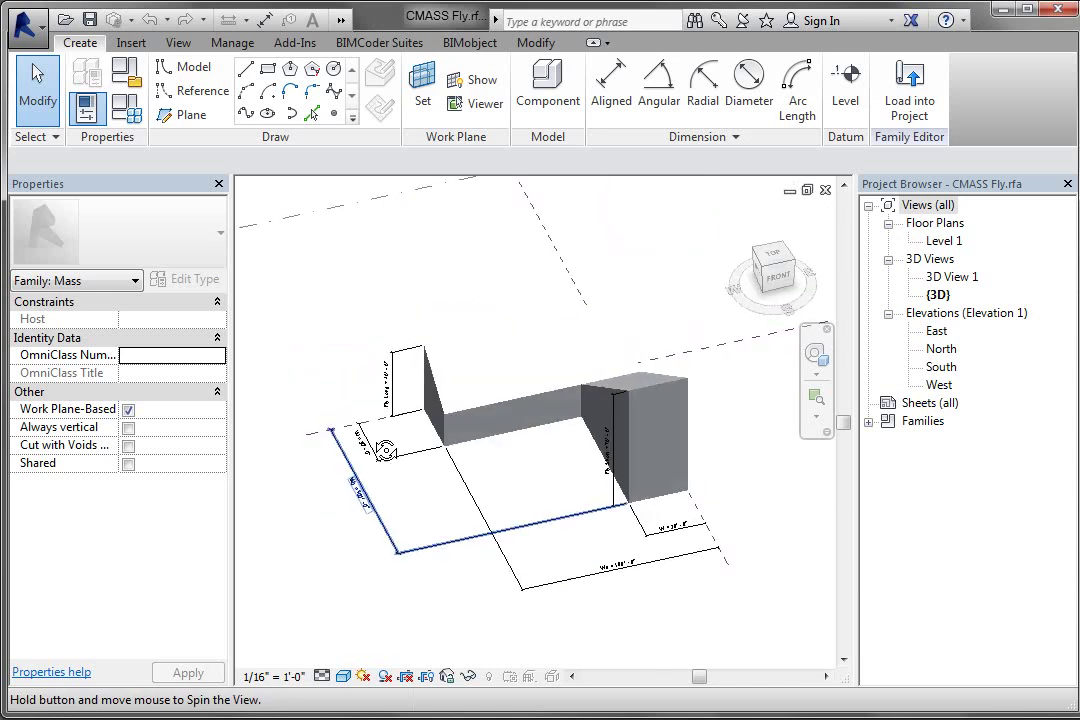
pyautogui.scroll(2, 535, 480)
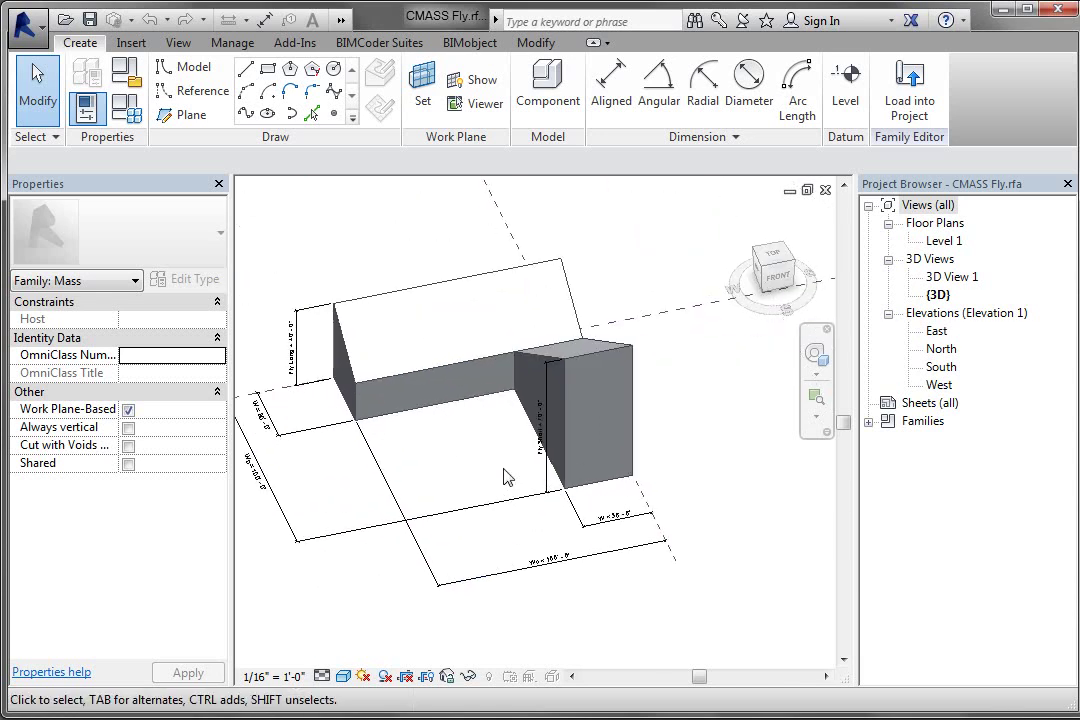
pyautogui.keyDown('shift'); pyautogui.moveTo(474, 450); pyautogui.dragTo(510, 440, button='middle'); pyautogui.keyUp('shift')
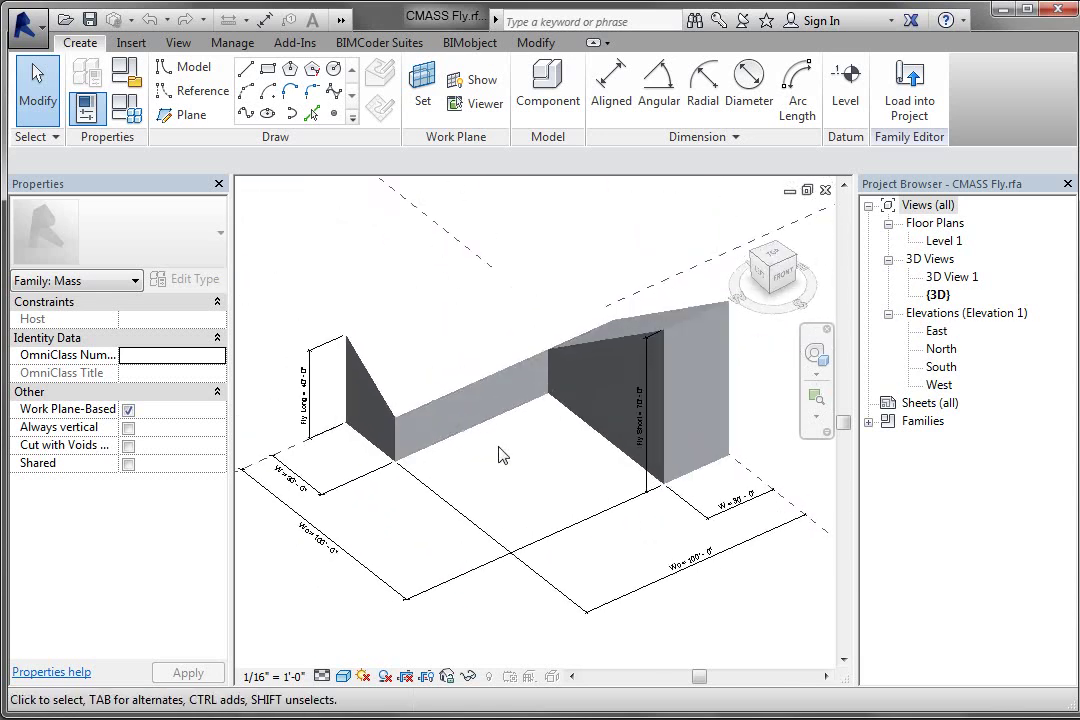
pyautogui.scroll(1, 502, 455)
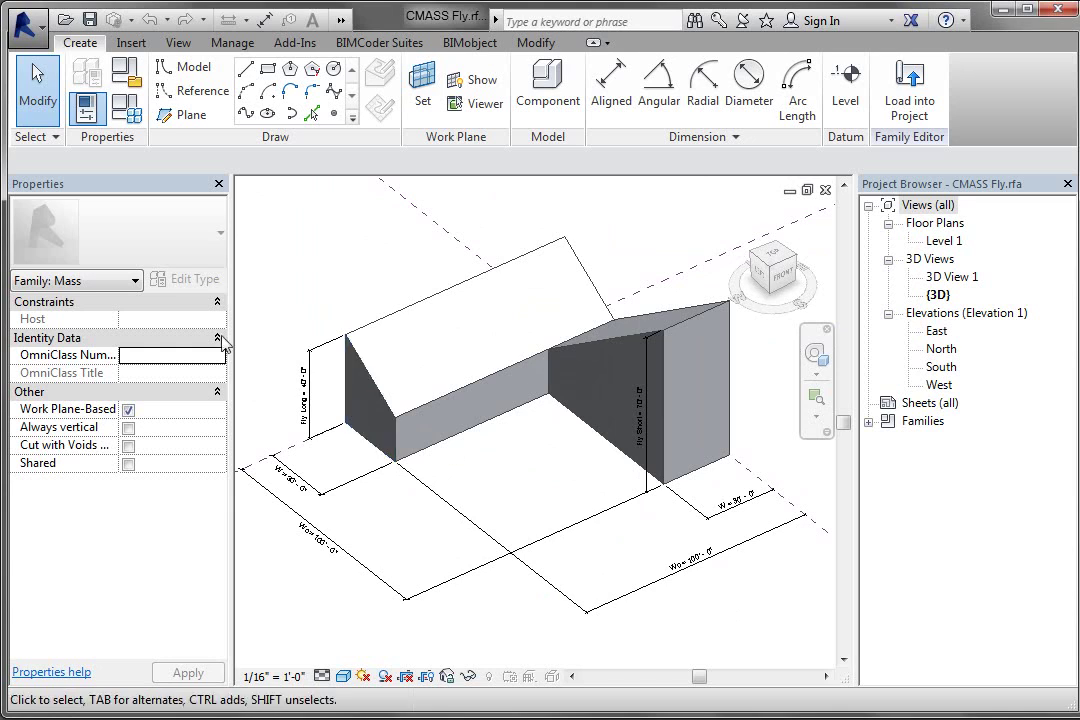
pyautogui.click(30, 25)
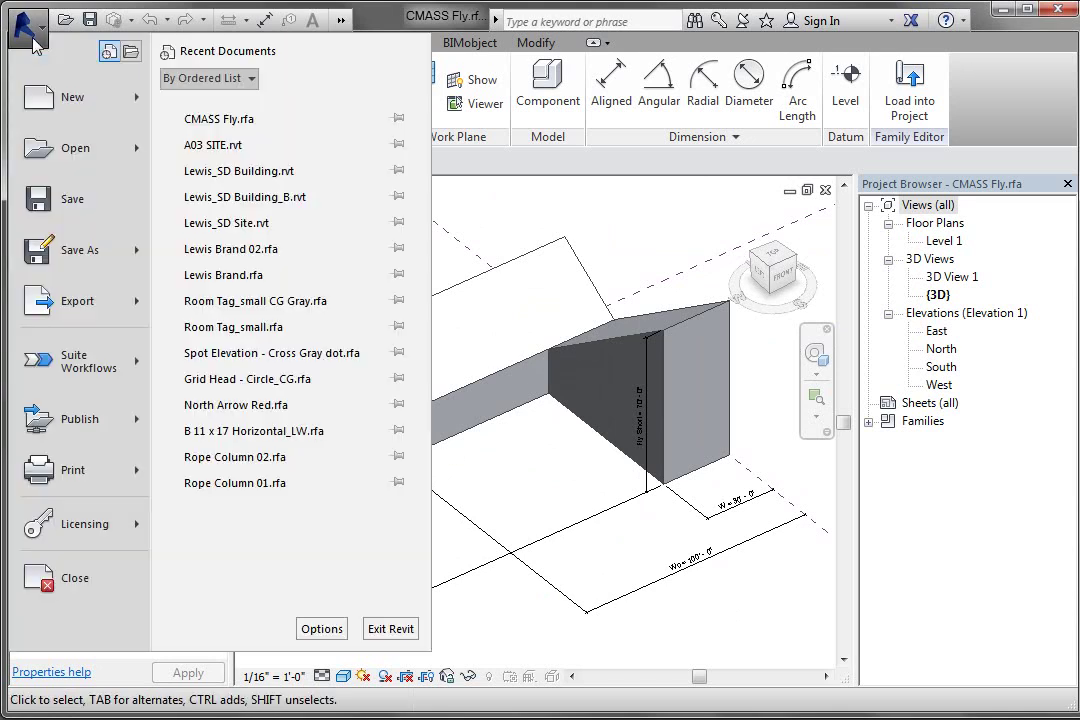
pyautogui.click(212, 145)
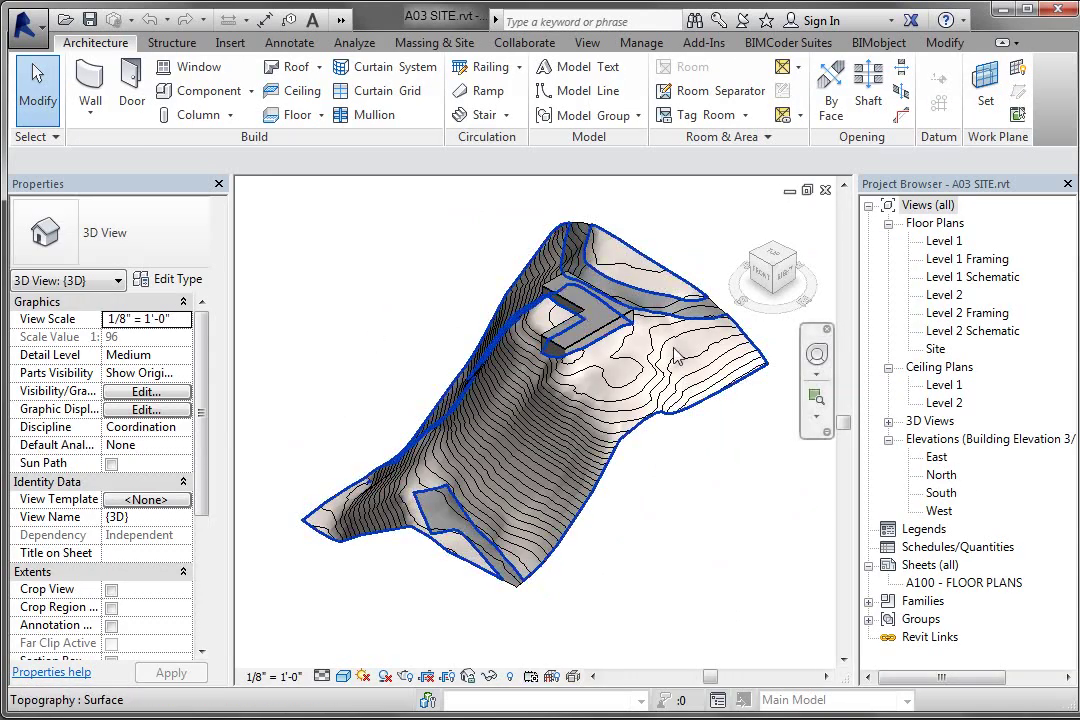
# In the East elevation, move the site pad to Level 2 with a 0' height offset
pyautogui.doubleClick(937, 458)
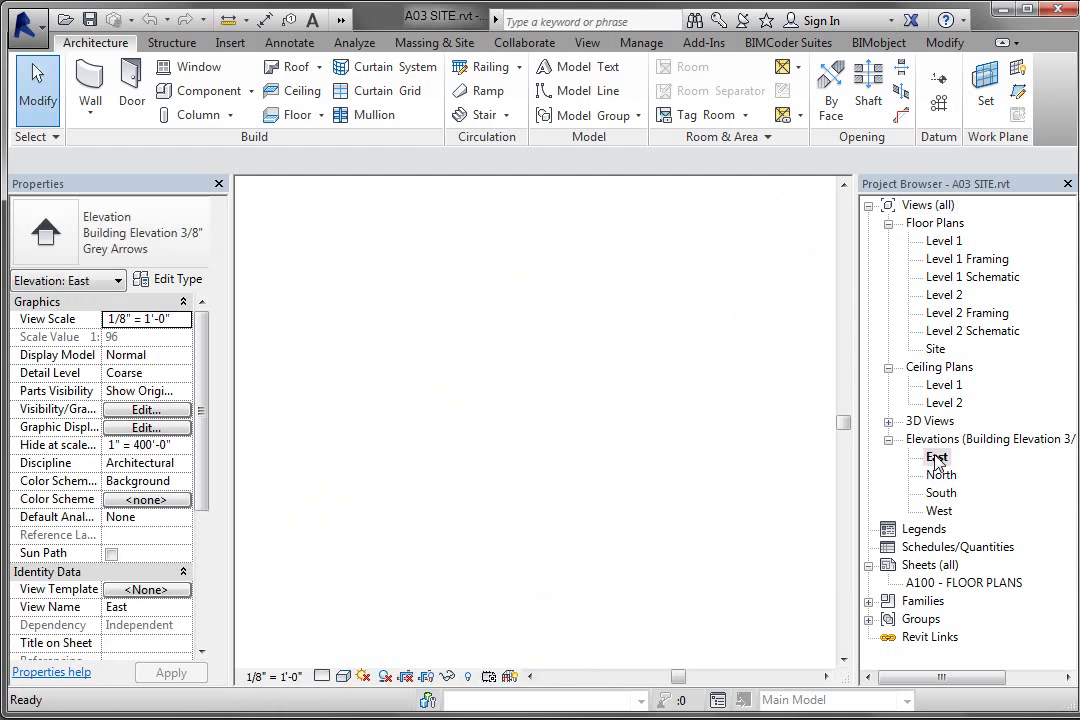
pyautogui.scroll(2, 596, 237)
pyautogui.scroll(2, 660, 260)
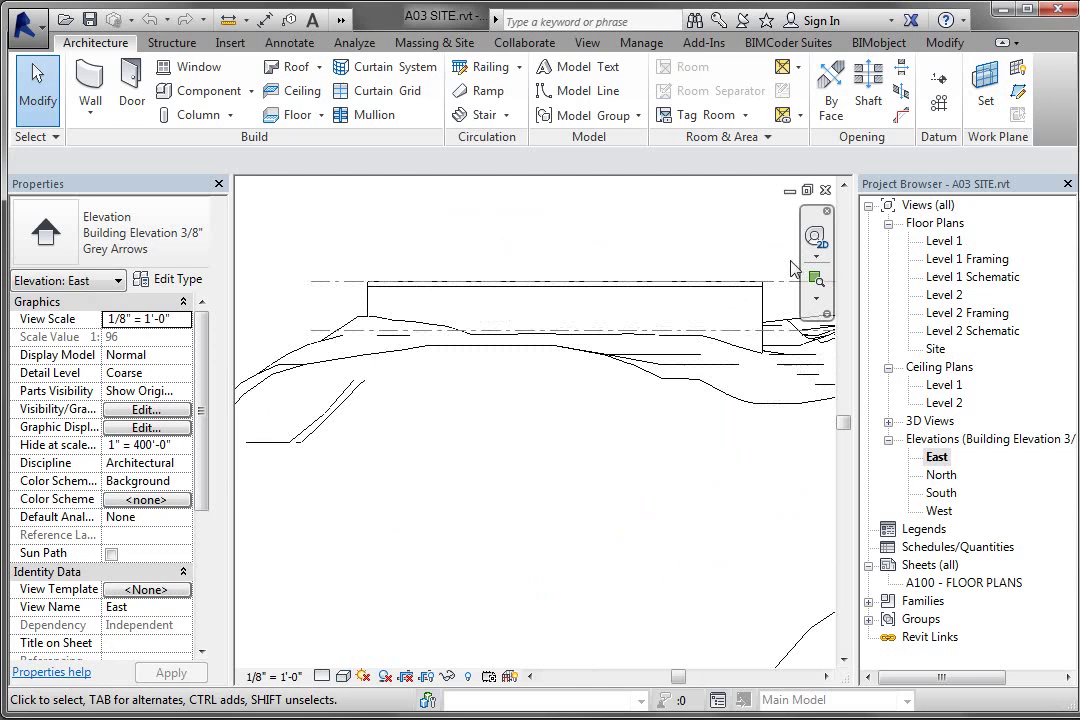
pyautogui.scroll(2, 700, 270)
pyautogui.scroll(2, 500, 320)
pyautogui.scroll(1, 620, 360)
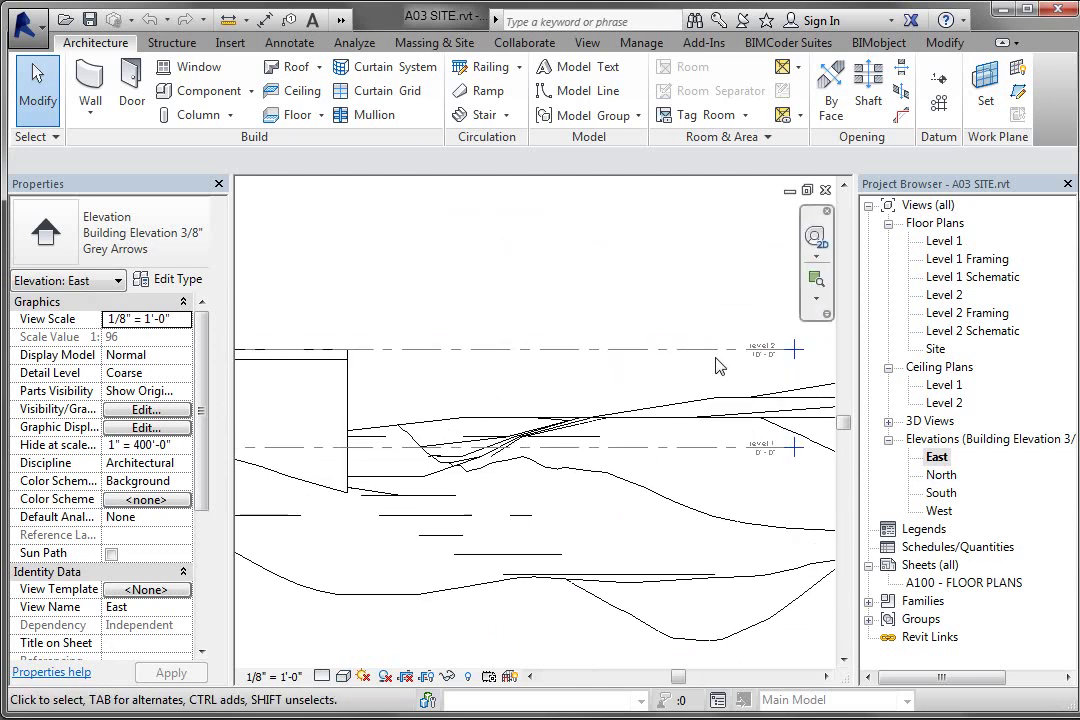
pyautogui.scroll(1, 600, 310)
pyautogui.scroll(1, 328, 350)
pyautogui.scroll(1, 450, 355)
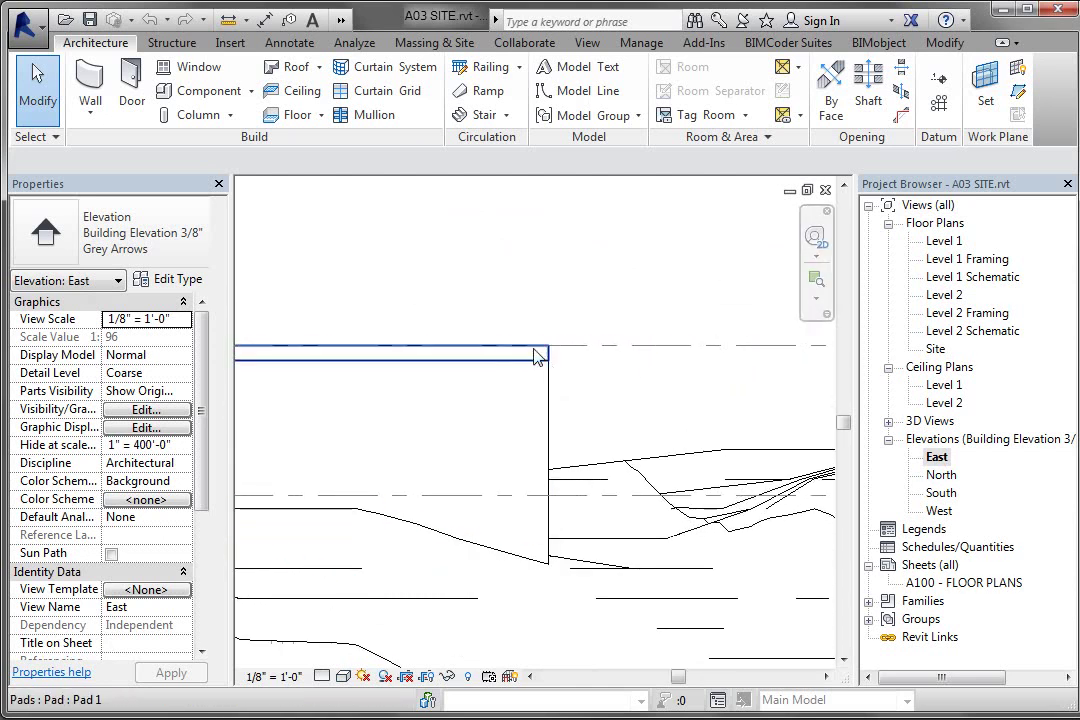
pyautogui.click(547, 360)
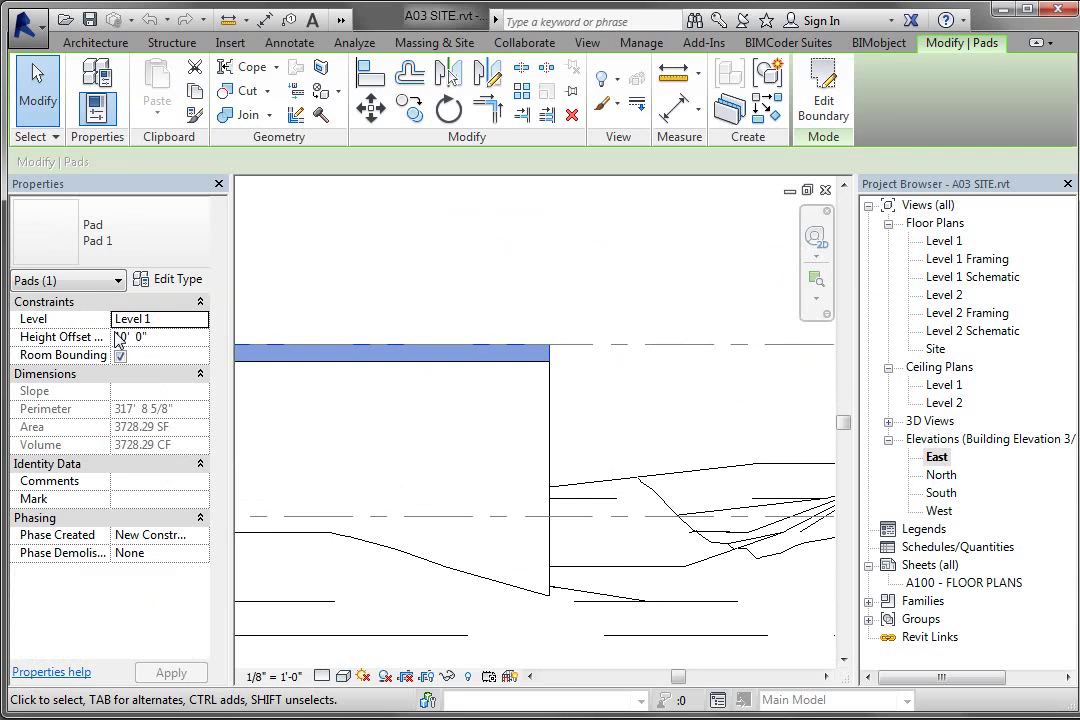
pyautogui.scroll(-1, 540, 355)
pyautogui.scroll(-1, 545, 355)
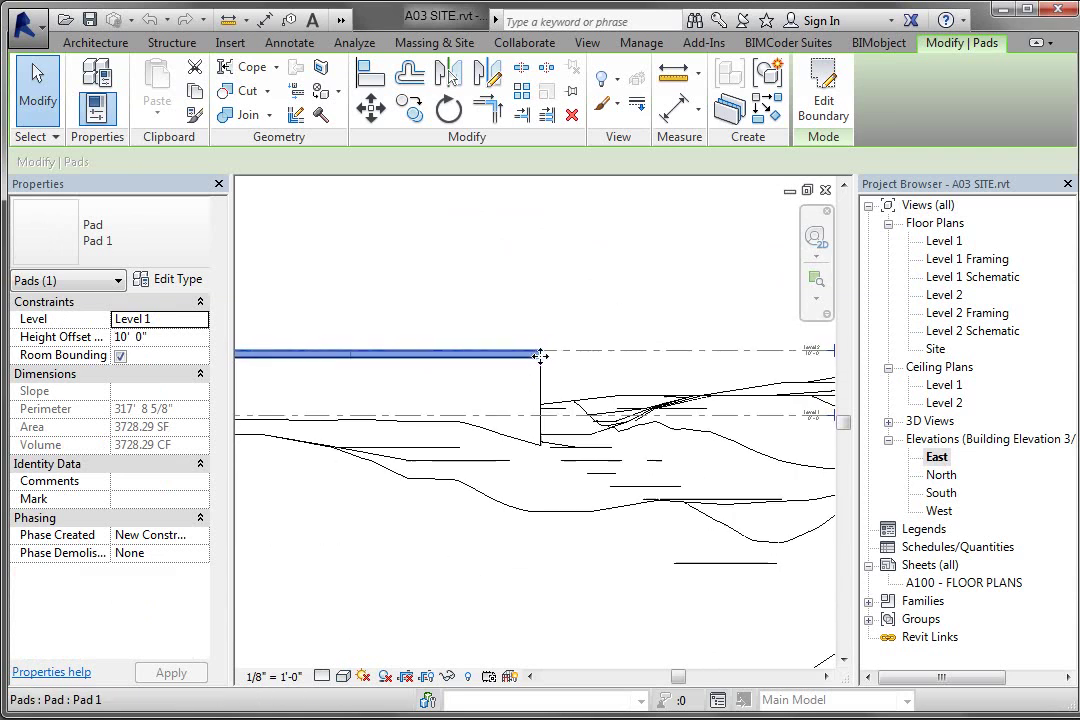
pyautogui.scroll(1, 366, 332)
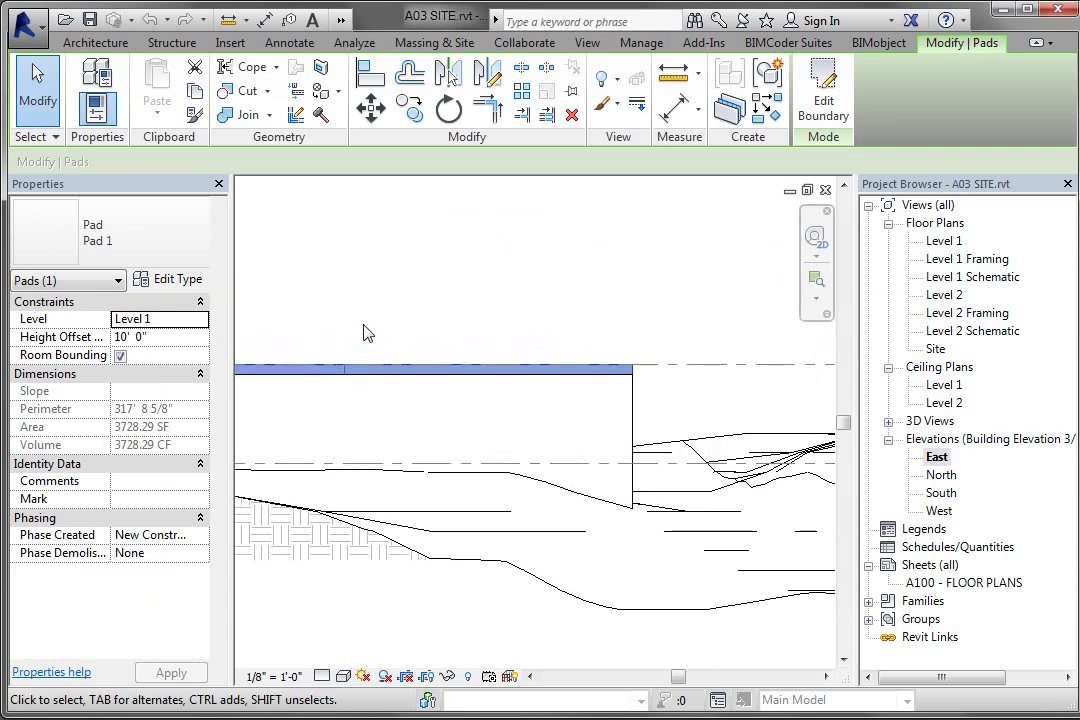
pyautogui.moveTo(160, 319)
pyautogui.click(201, 319)
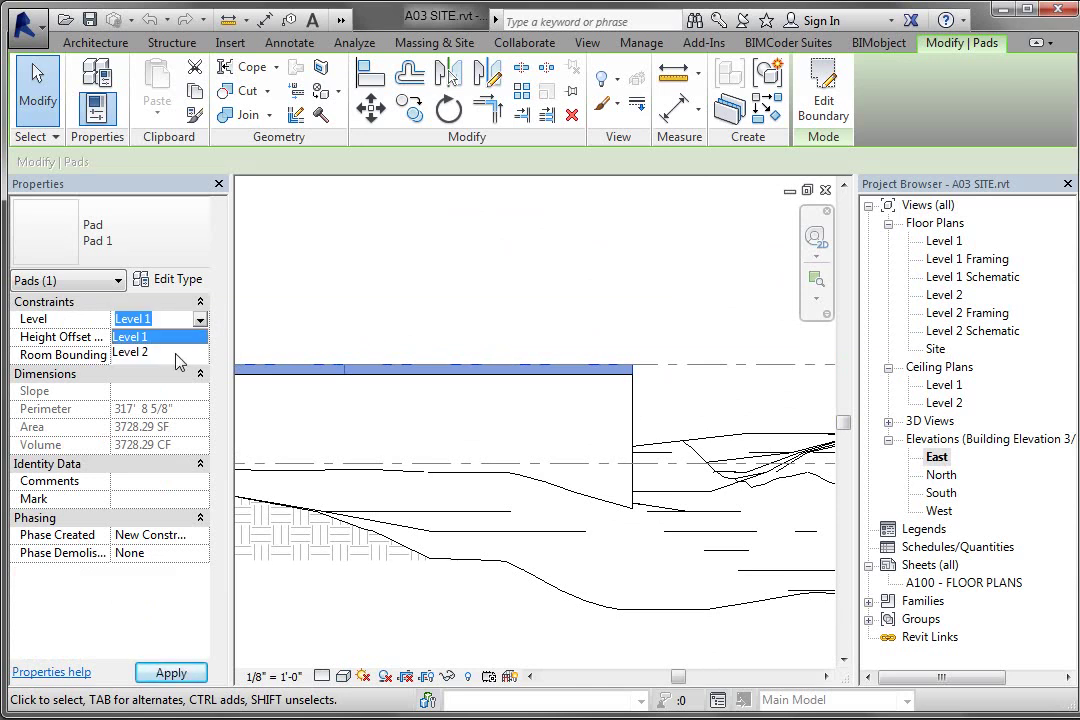
pyautogui.click(160, 353)
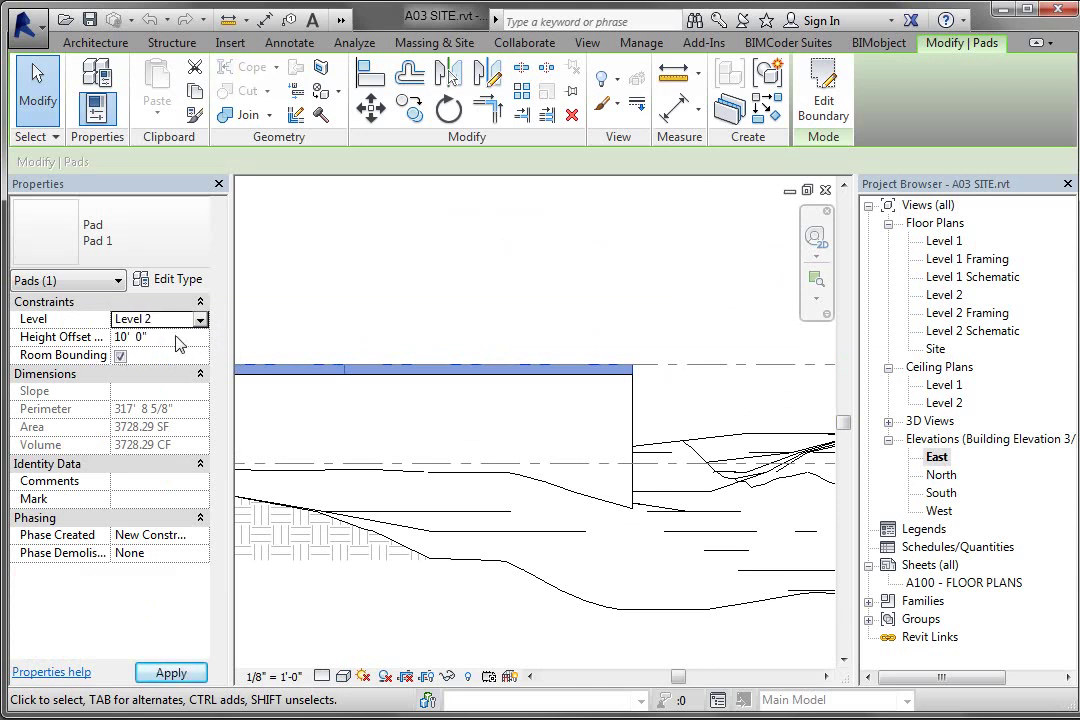
pyautogui.click(158, 337)
pyautogui.write('0')
pyautogui.press('Return')
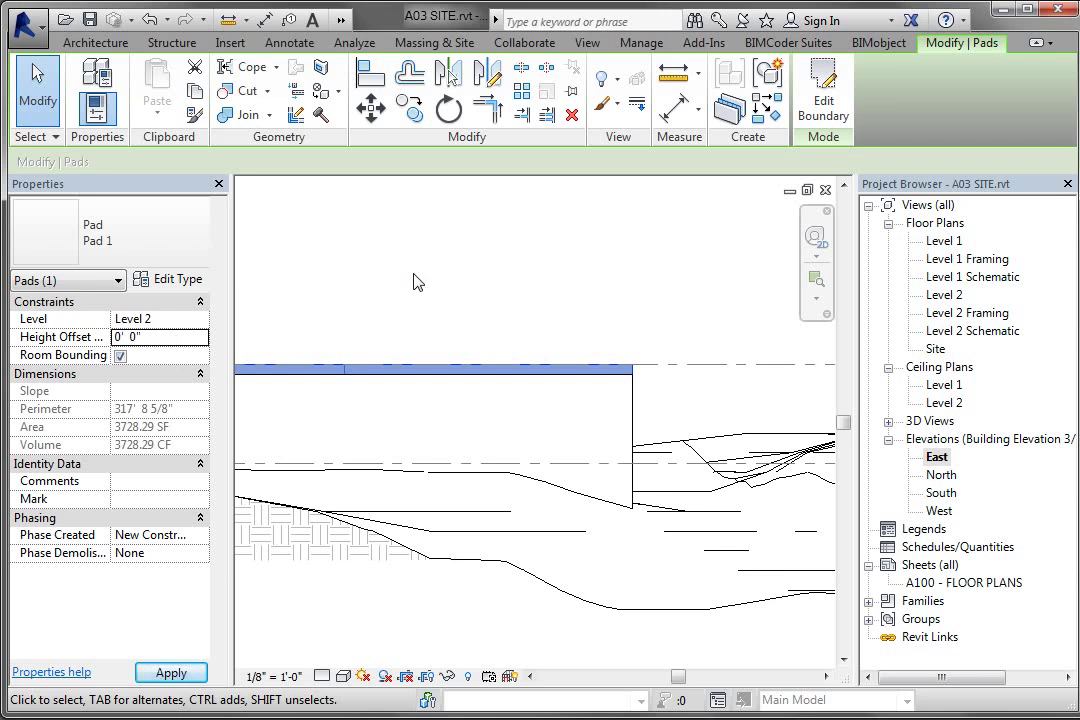
pyautogui.click(485, 280)
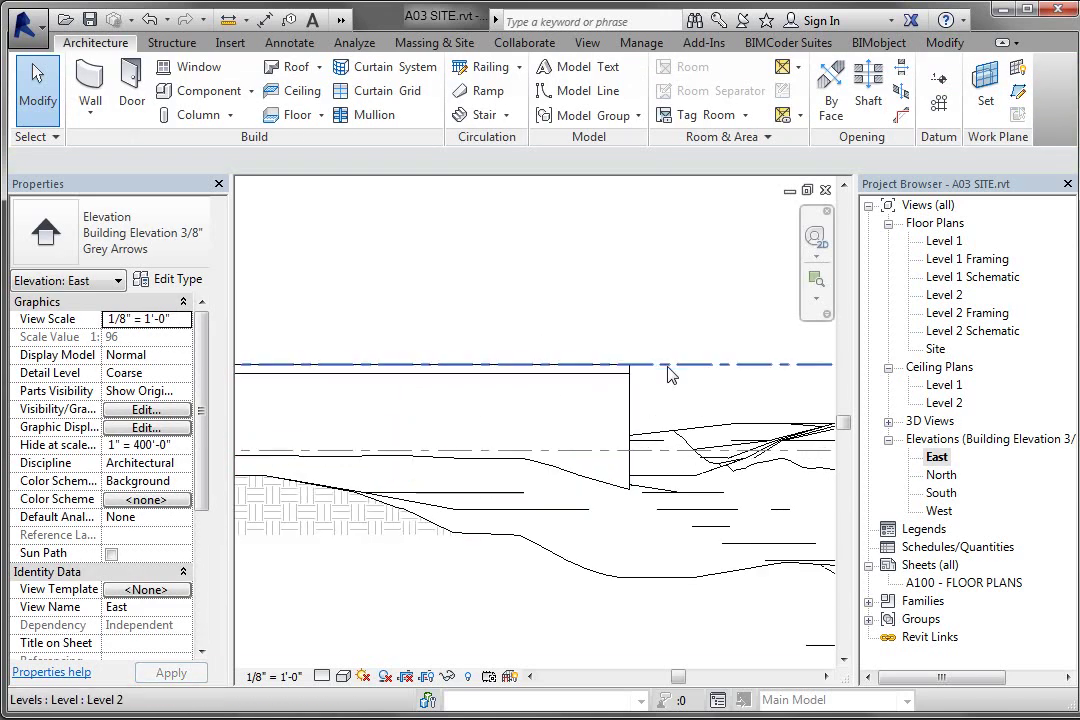
pyautogui.scroll(-1, 670, 375)
pyautogui.scroll(-1, 670, 375)
pyautogui.scroll(-1, 670, 375)
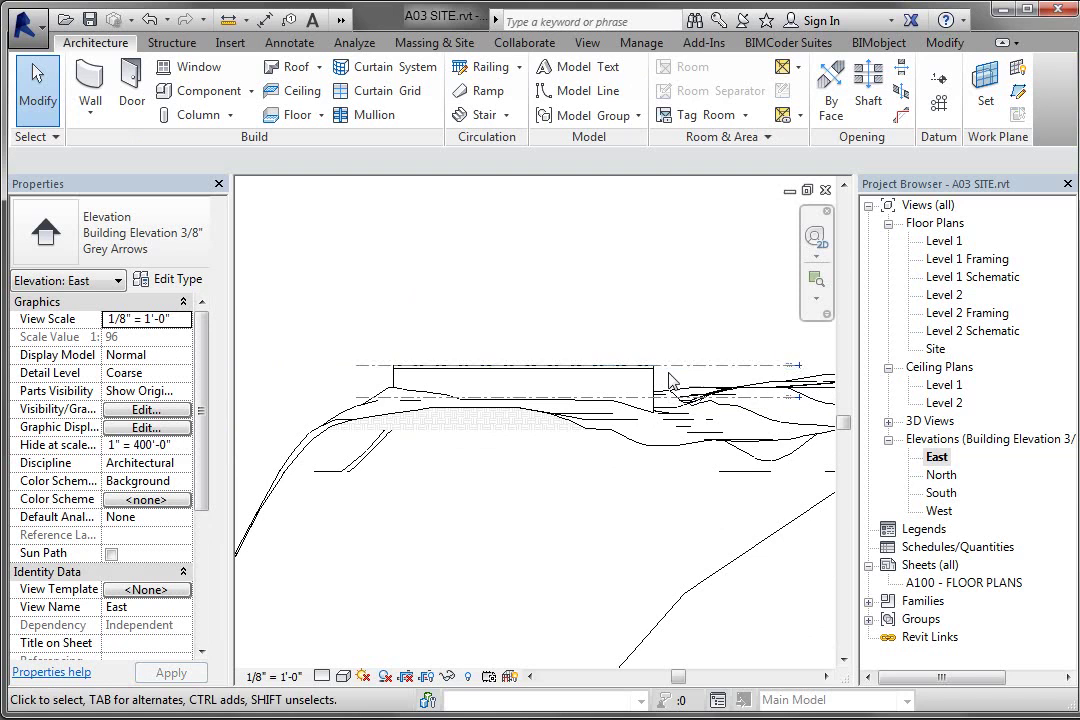
pyautogui.scroll(1, 672, 380)
pyautogui.scroll(-1, 672, 380)
pyautogui.click(888, 421)
# Tile the open windows (WT) and maximize the A03 SITE {3D} view of the terrain and pad
pyautogui.doubleClick(935, 438)
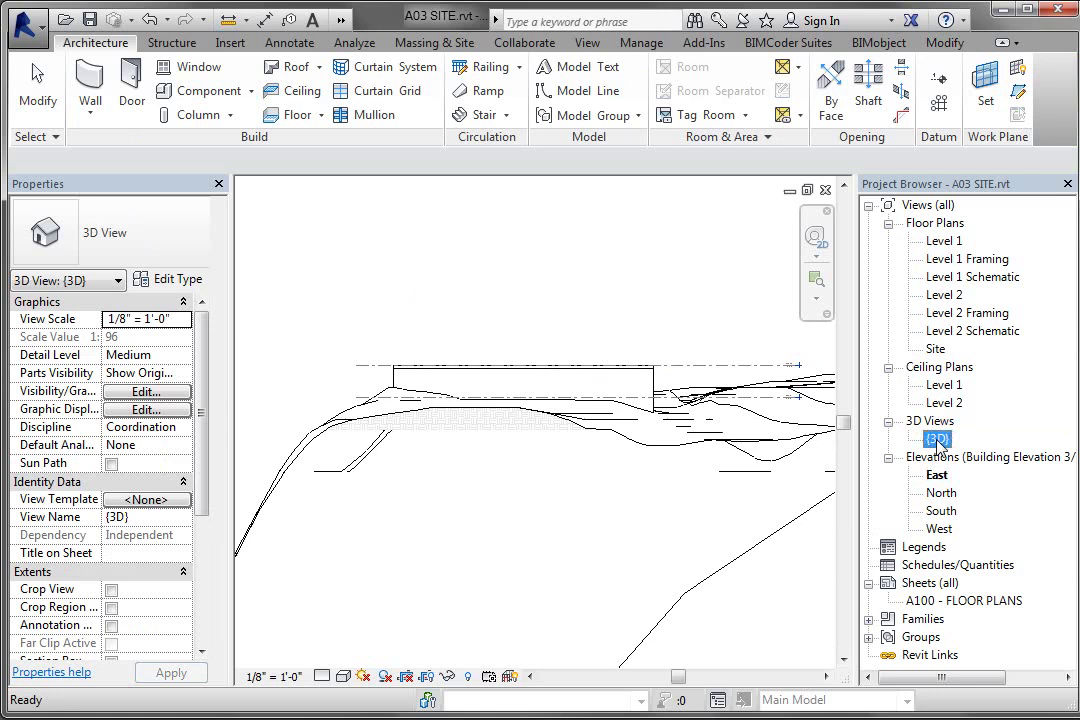
pyautogui.scroll(3, 614, 336)
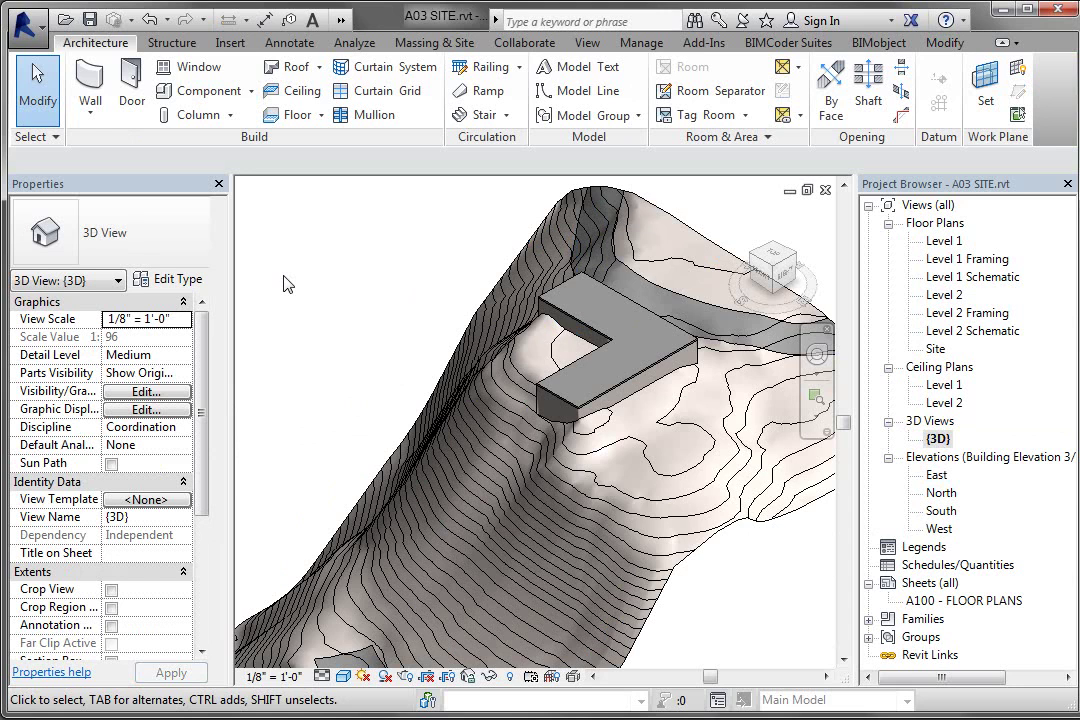
pyautogui.press('w')
pyautogui.press('t')
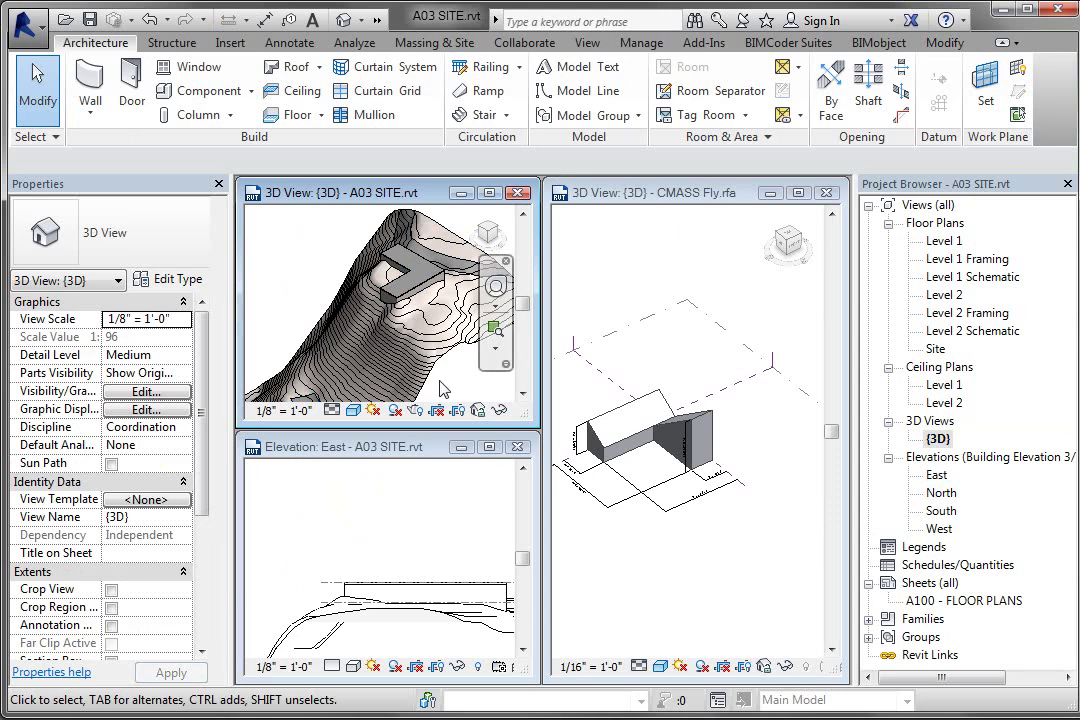
pyautogui.click(491, 193)
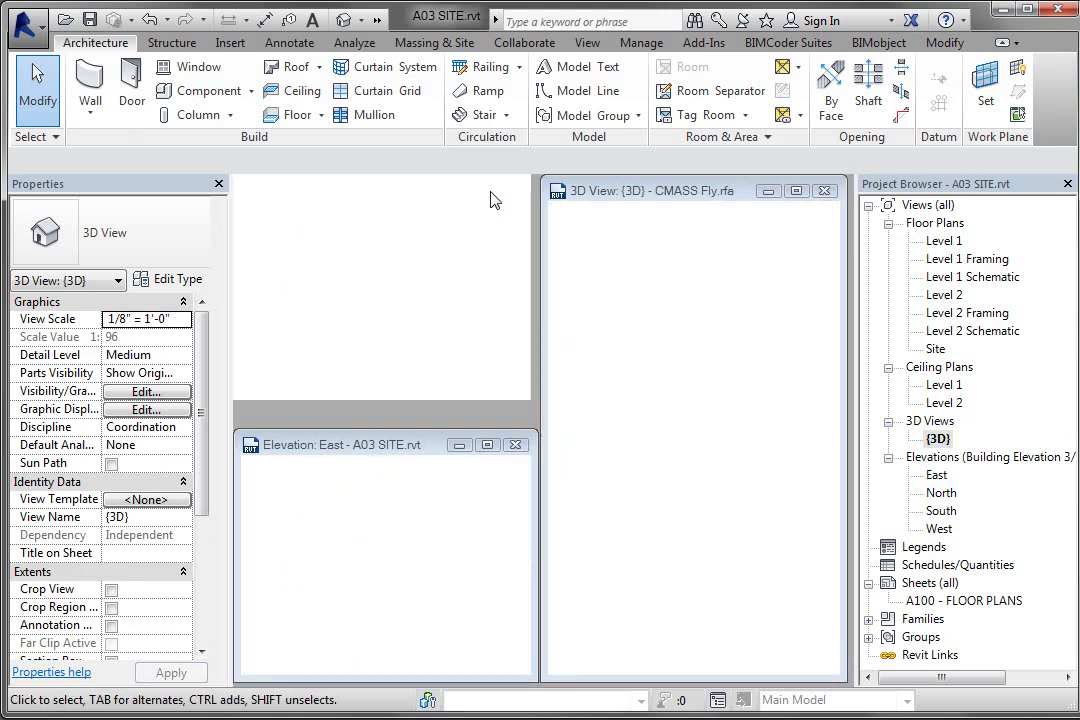
pyautogui.moveTo(500, 440); pyautogui.dragTo(588, 518, button='middle')
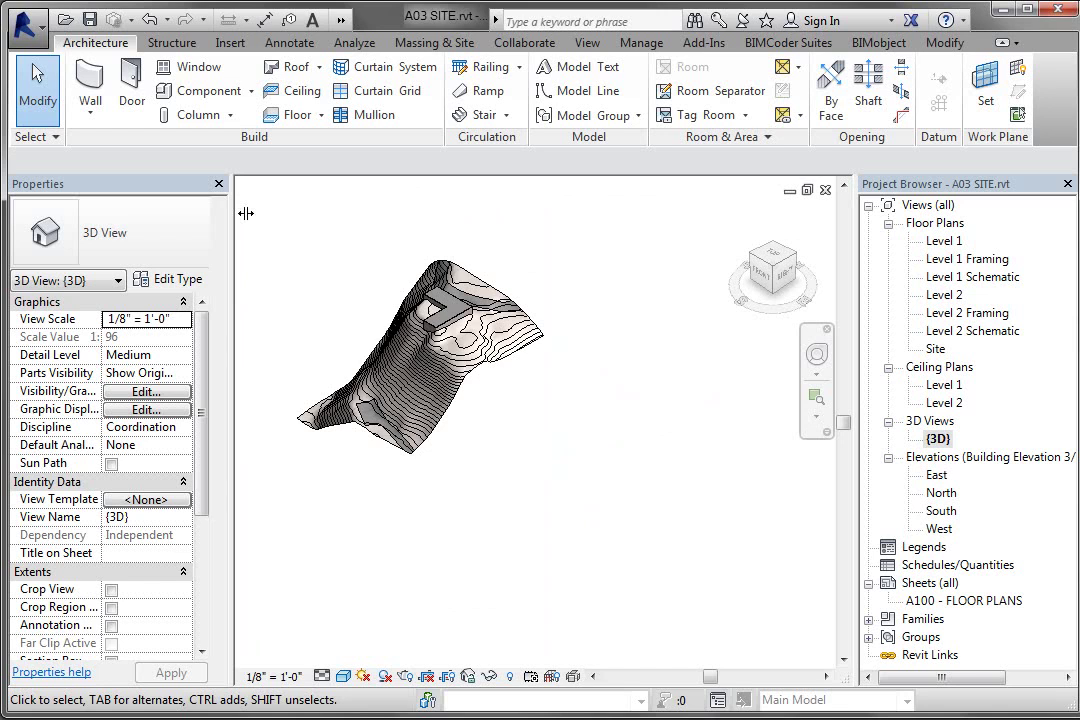
pyautogui.moveTo(243, 212); pyautogui.dragTo(306, 234, button='middle')
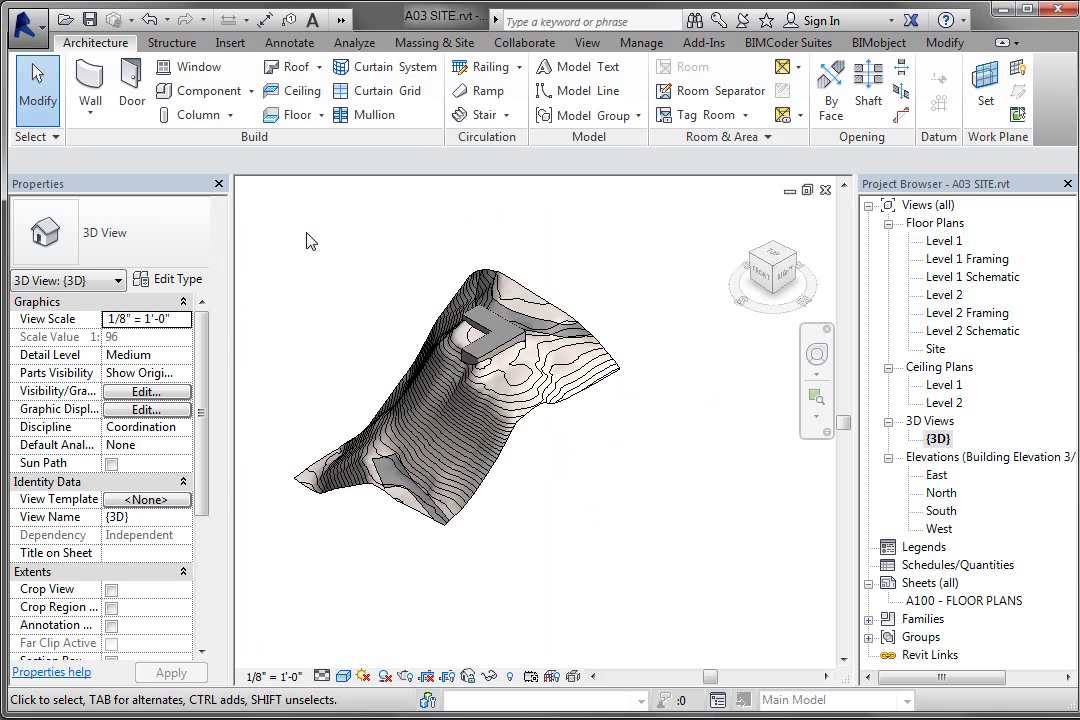
pyautogui.click(343, 22)
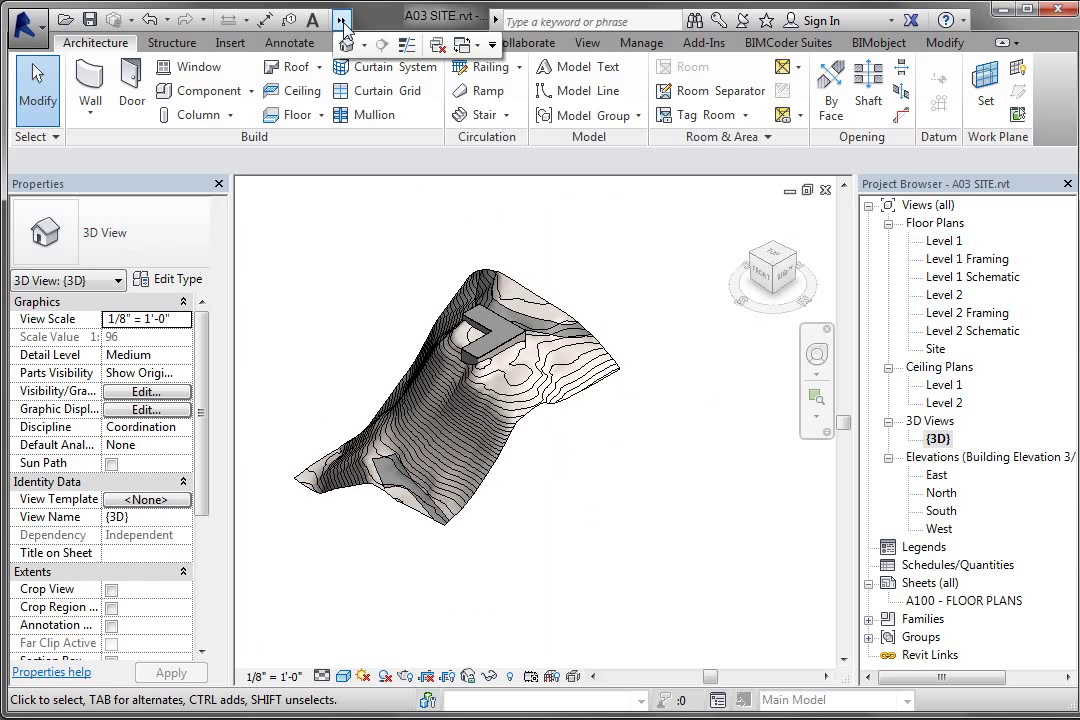
pyautogui.click(440, 47)
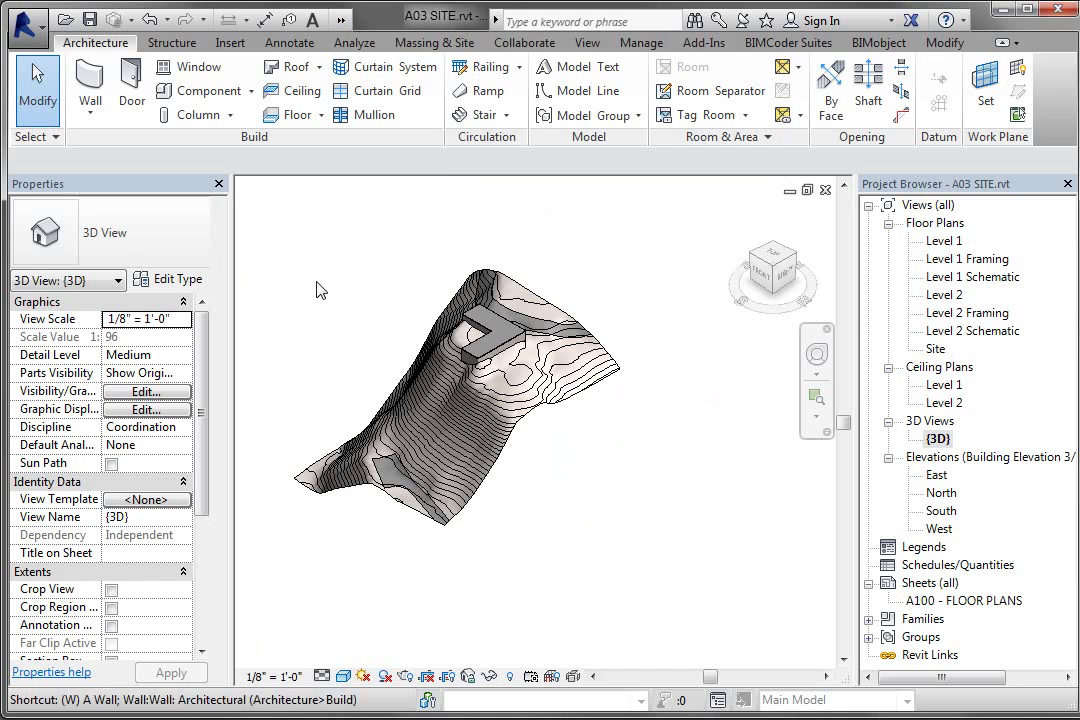
pyautogui.press('w')
pyautogui.press('t')
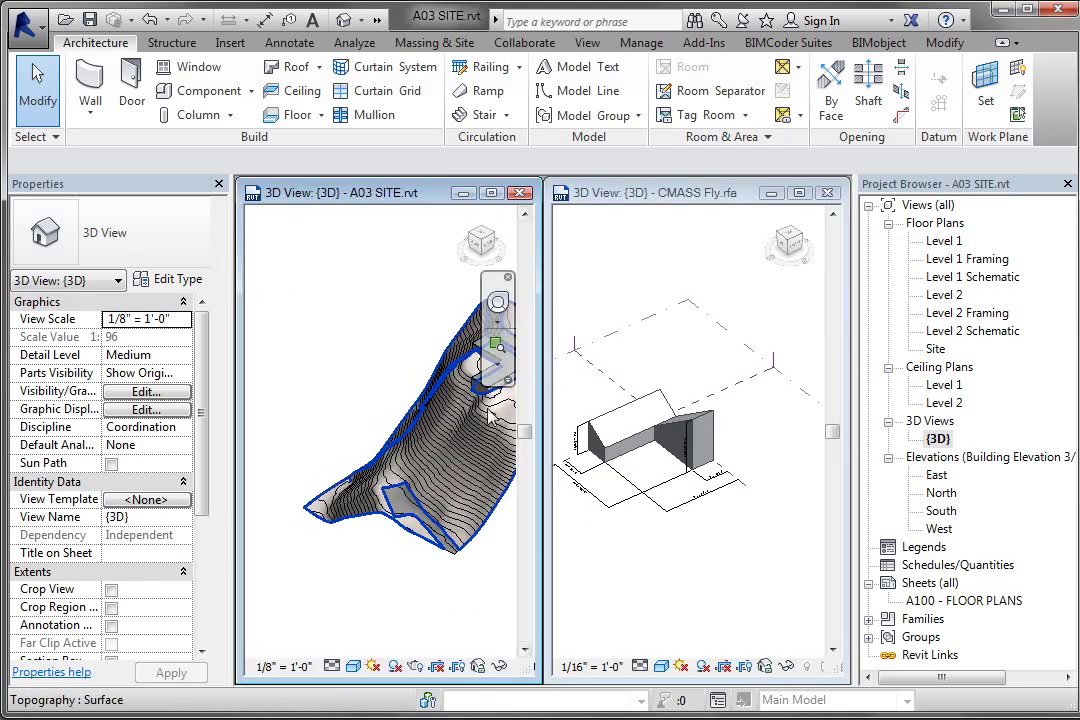
# Switch from the site 3D view to the CMASS Fly.rfa family window with Ctrl+Tab
pyautogui.click(491, 192)
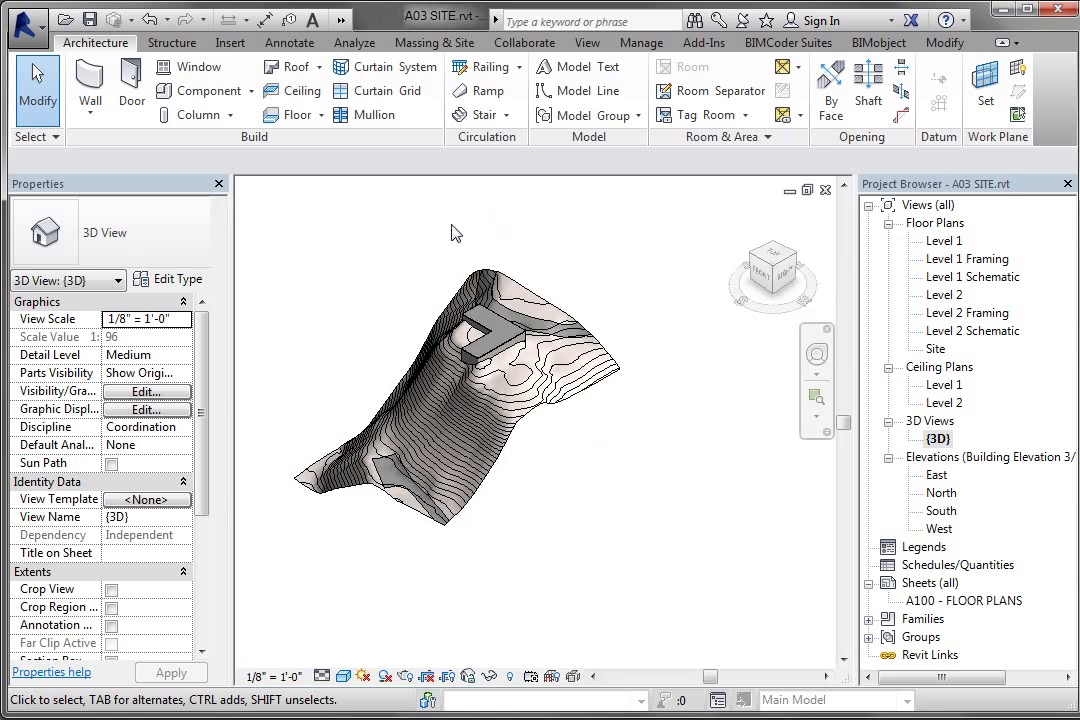
pyautogui.scroll(2, 383, 238)
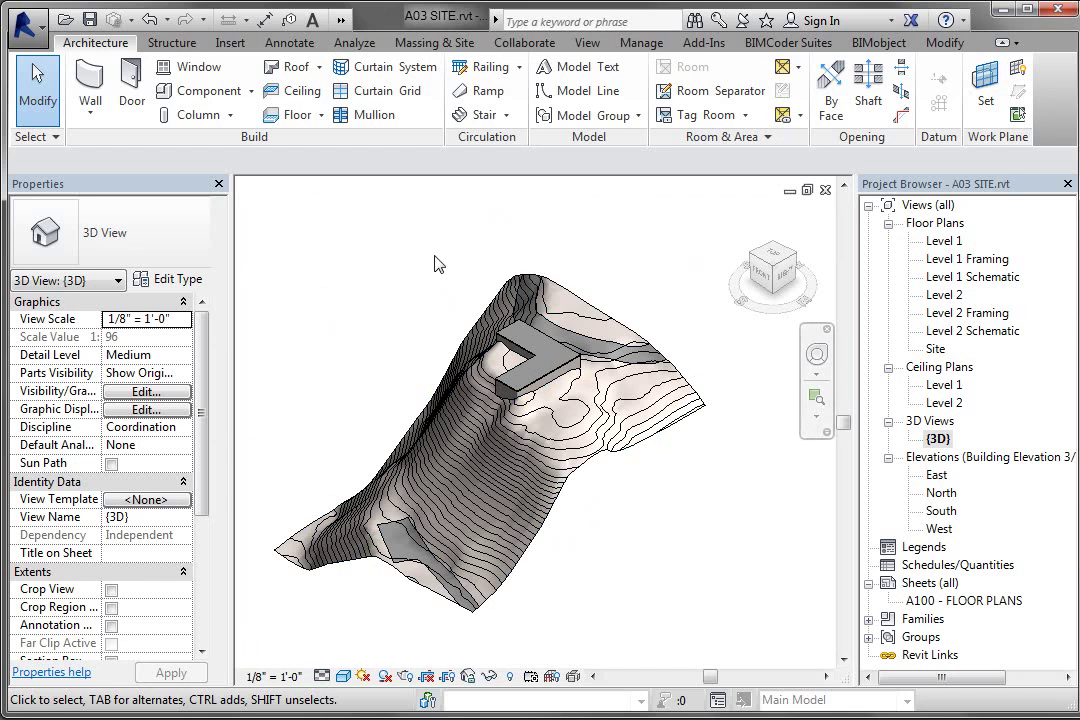
pyautogui.hotkey('ctrl', 'Tab')
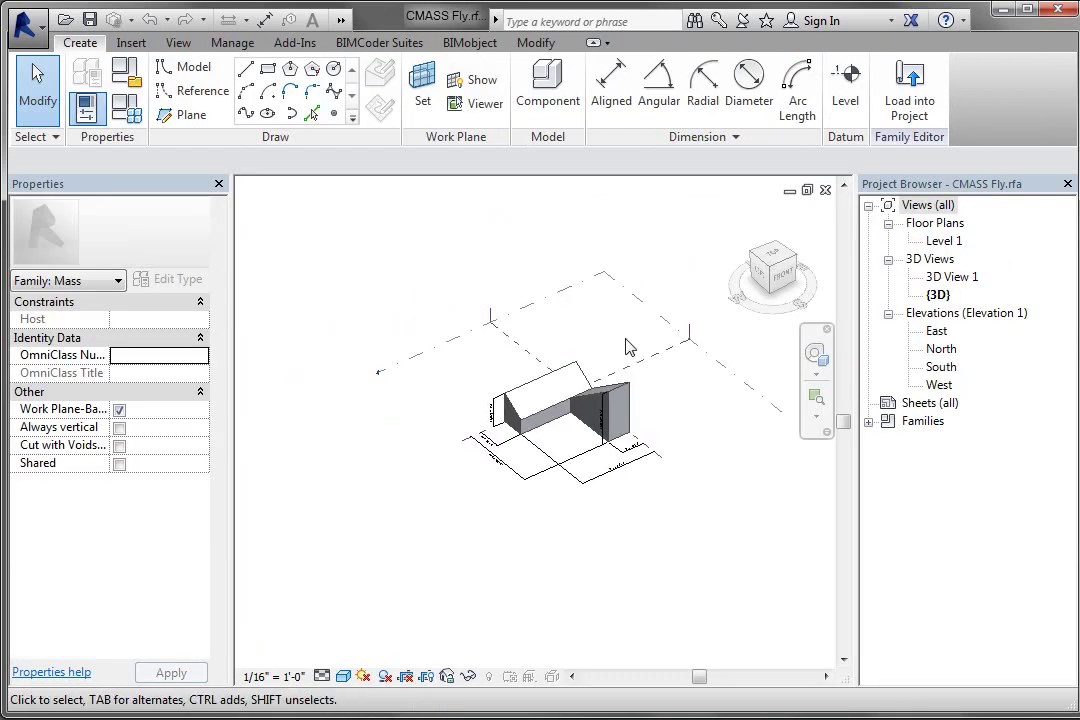
pyautogui.scroll(2, 583, 294)
pyautogui.scroll(2, 583, 294)
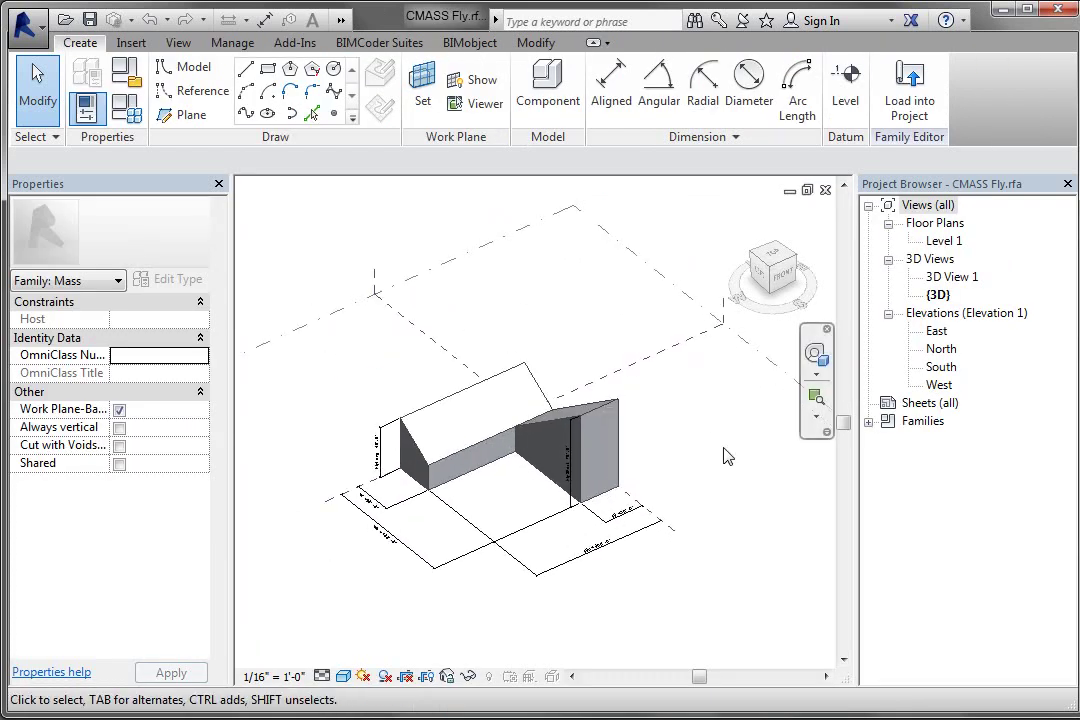
# Load CMASS Fly into A03 SITE and place one mass on Level 2 at the pad corner
pyautogui.click(910, 90)
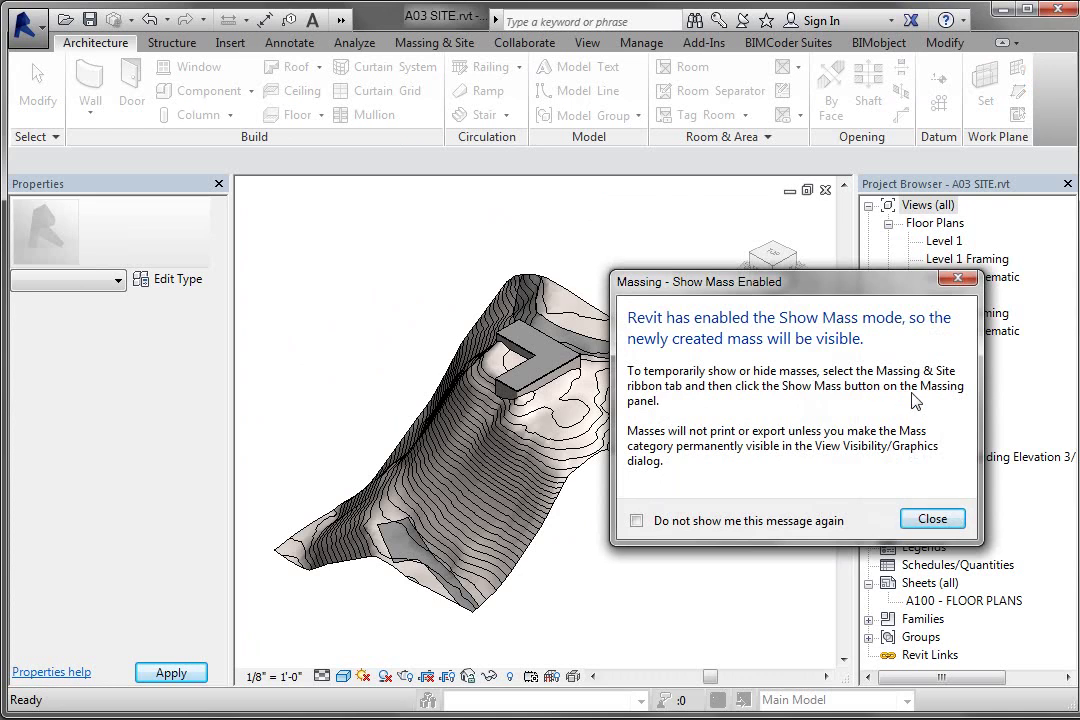
pyautogui.click(932, 519)
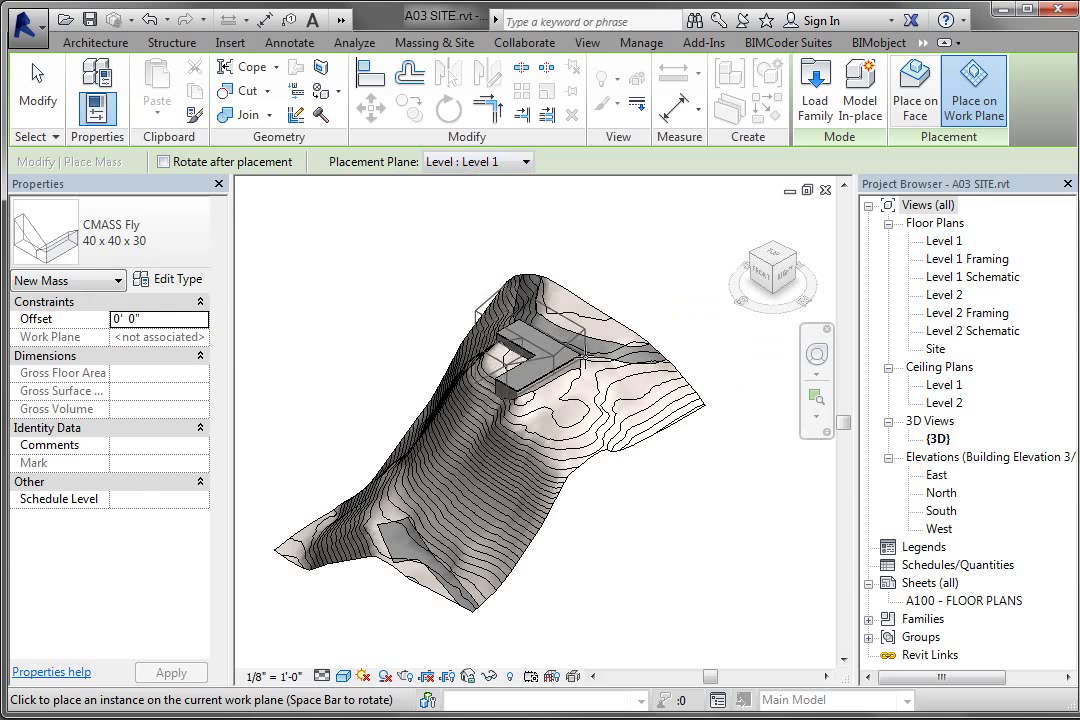
pyautogui.click(524, 162)
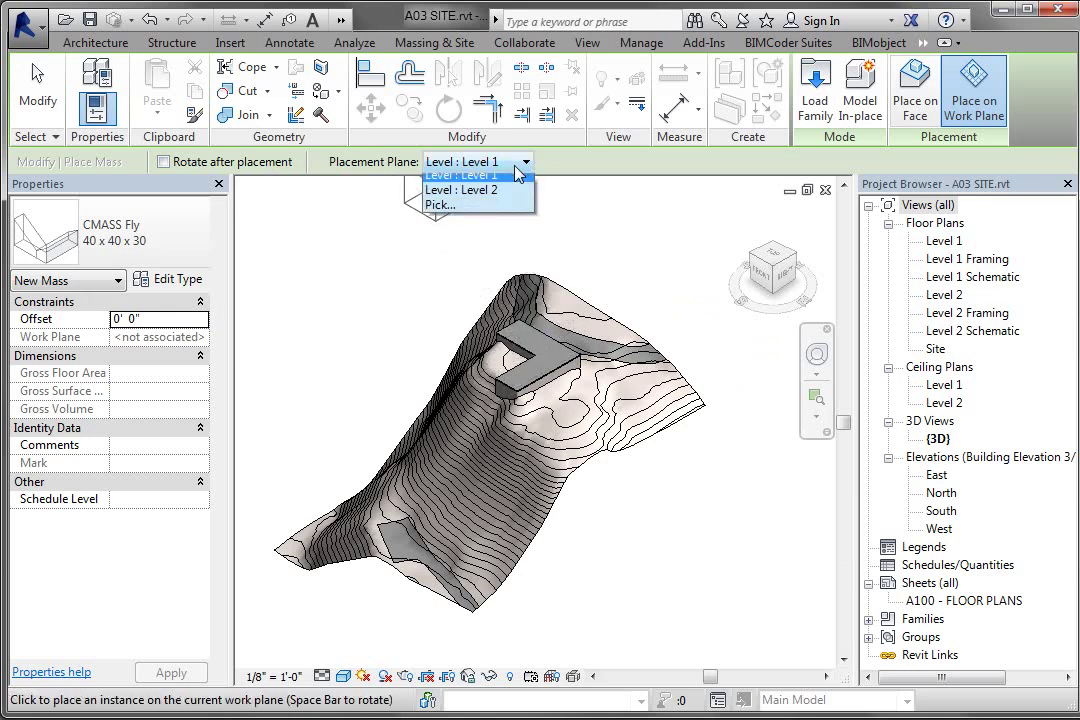
pyautogui.click(500, 197)
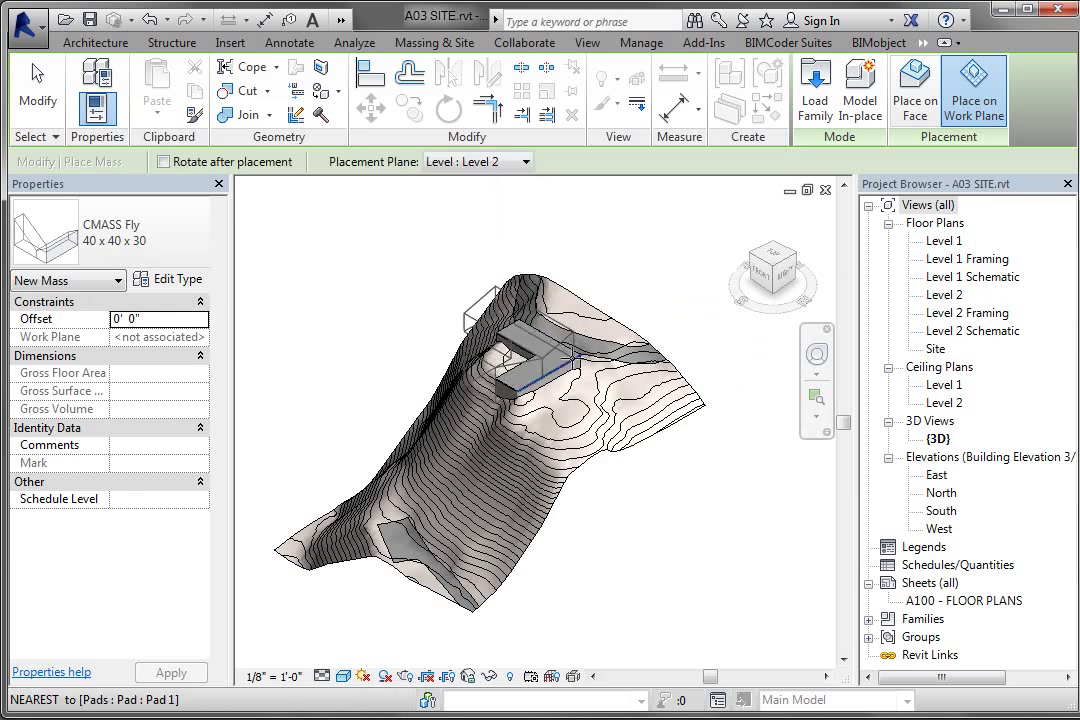
pyautogui.scroll(3, 580, 370)
pyautogui.scroll(3, 565, 350)
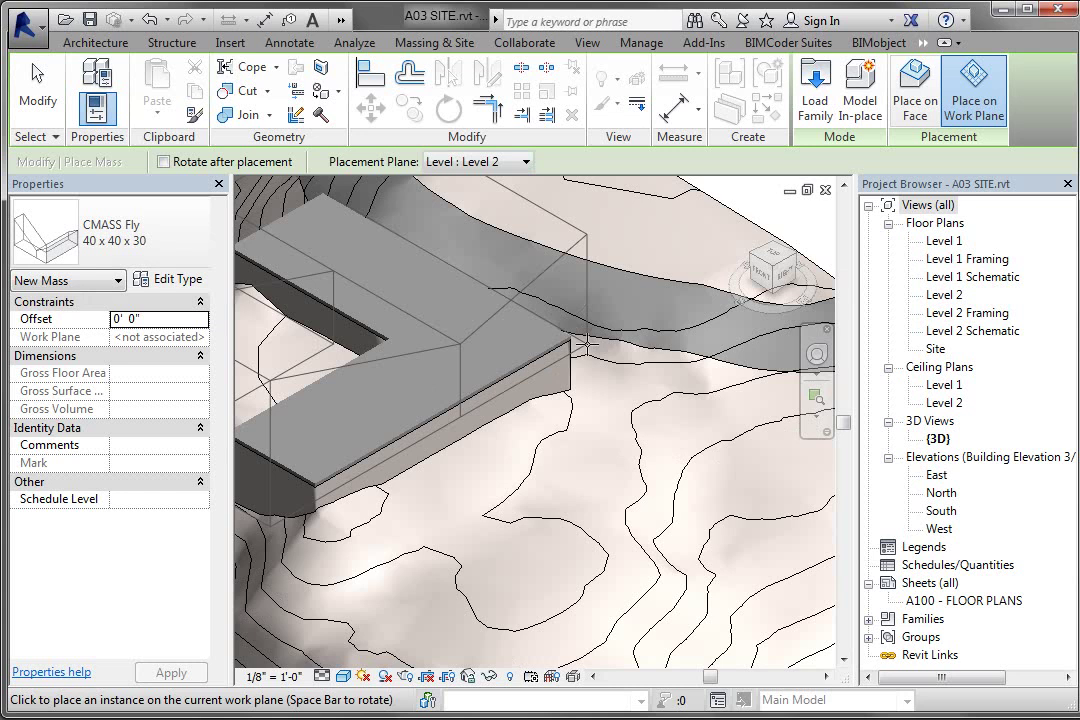
pyautogui.scroll(3, 556, 332)
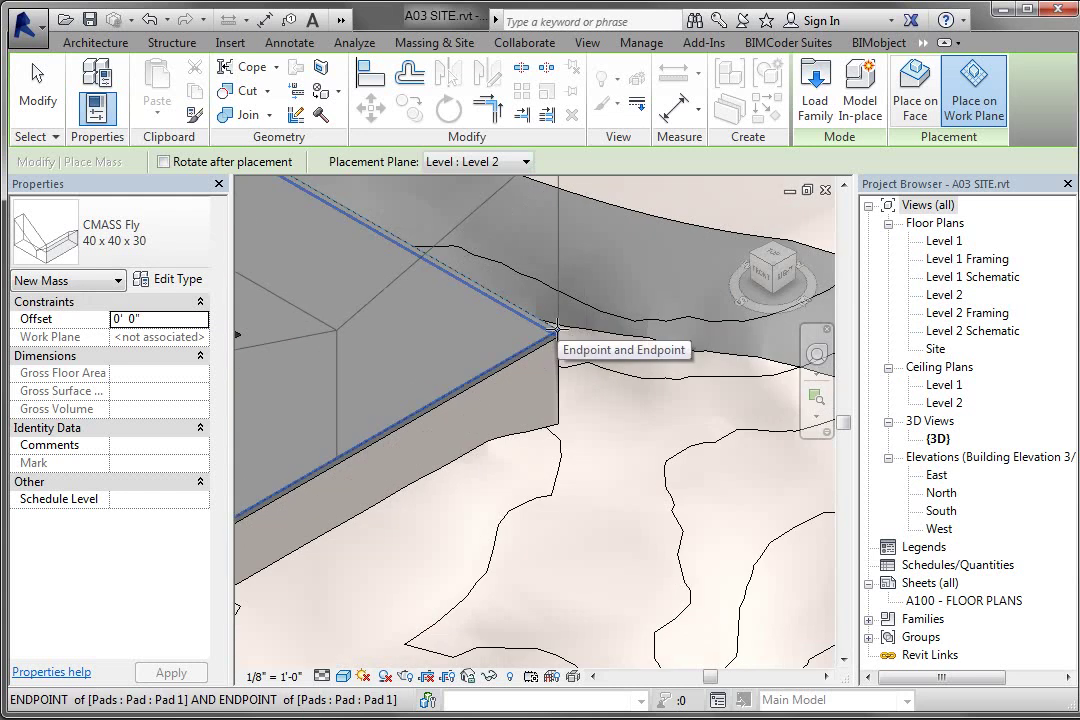
pyautogui.click(556, 332)
pyautogui.scroll(-3, 556, 332)
pyautogui.scroll(-2, 556, 332)
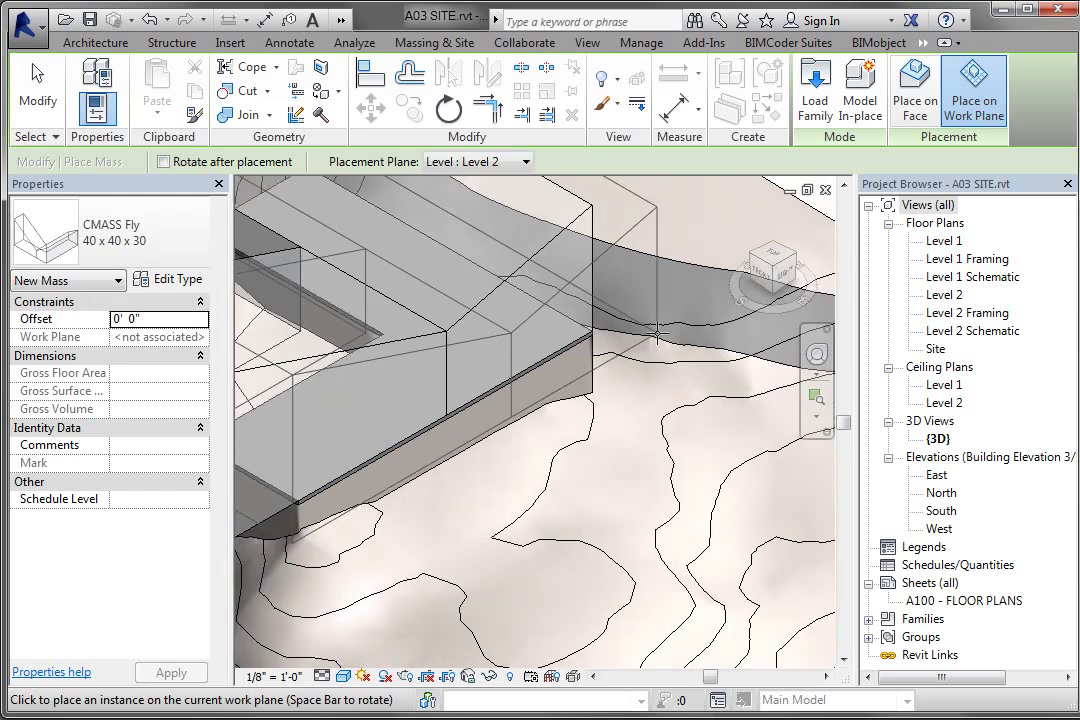
pyautogui.scroll(-5, 656, 332)
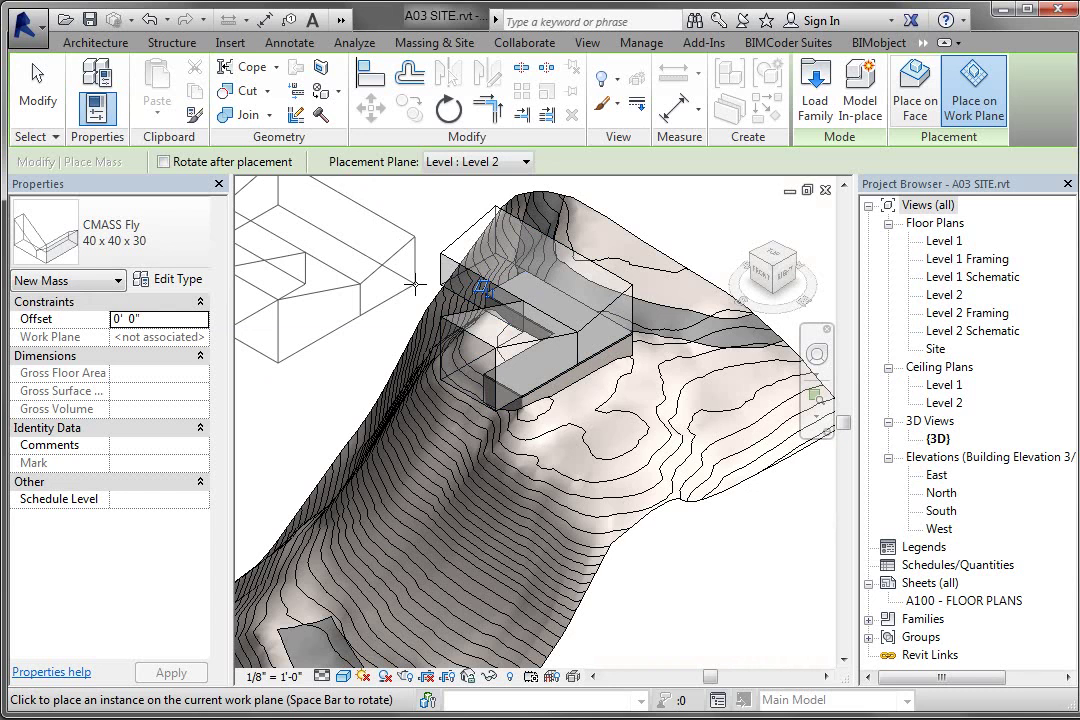
pyautogui.press('Escape')
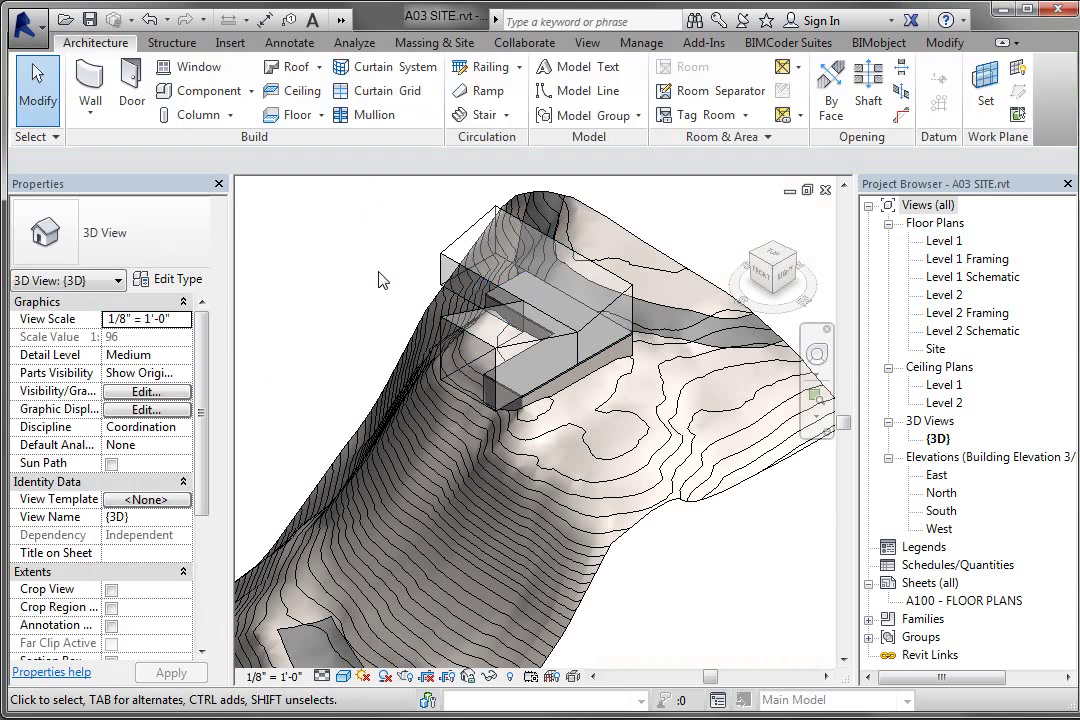
pyautogui.moveTo(370, 283)
pyautogui.keyDown('shift'); pyautogui.mouseDown(button='middle')
pyautogui.moveTo(420, 290)
pyautogui.moveTo(390, 320)
pyautogui.moveTo(368, 308)
pyautogui.moveTo(376, 278)
pyautogui.moveTo(355, 283)
pyautogui.mouseUp(button='middle'); pyautogui.keyUp('shift')
pyautogui.scroll(3, 368, 308)
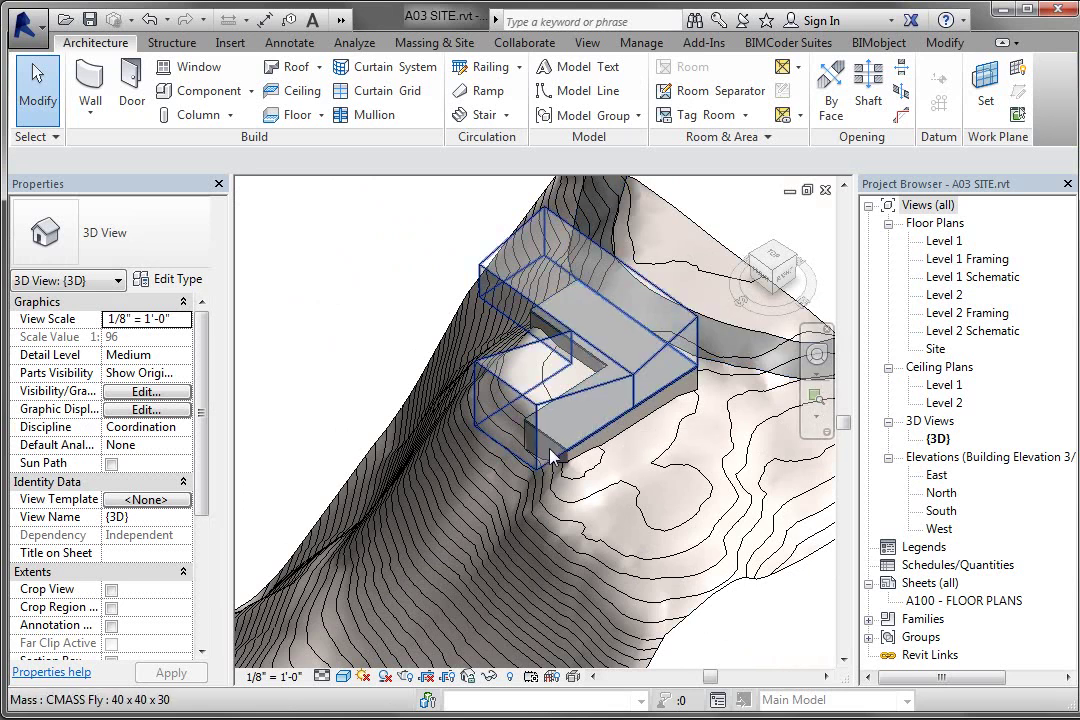
# Switch the placed mass to the CMASS Fly 30 x 30 x 30 type via the Type Selector
pyautogui.click(508, 396)
pyautogui.click(156, 233)
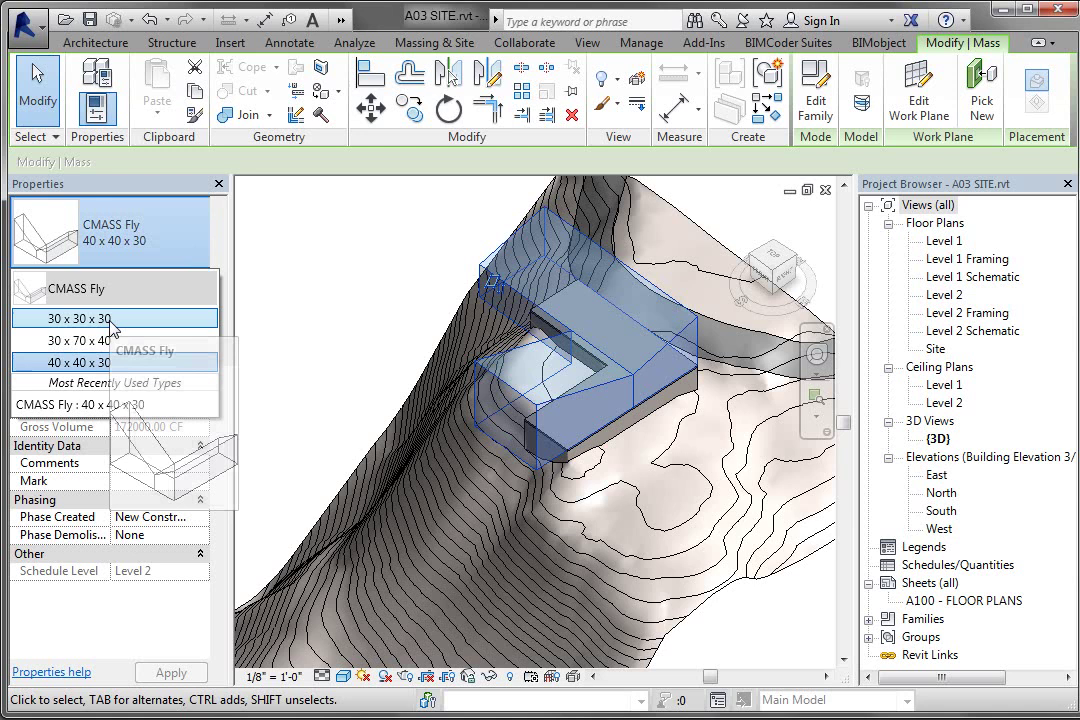
pyautogui.moveTo(80, 318)
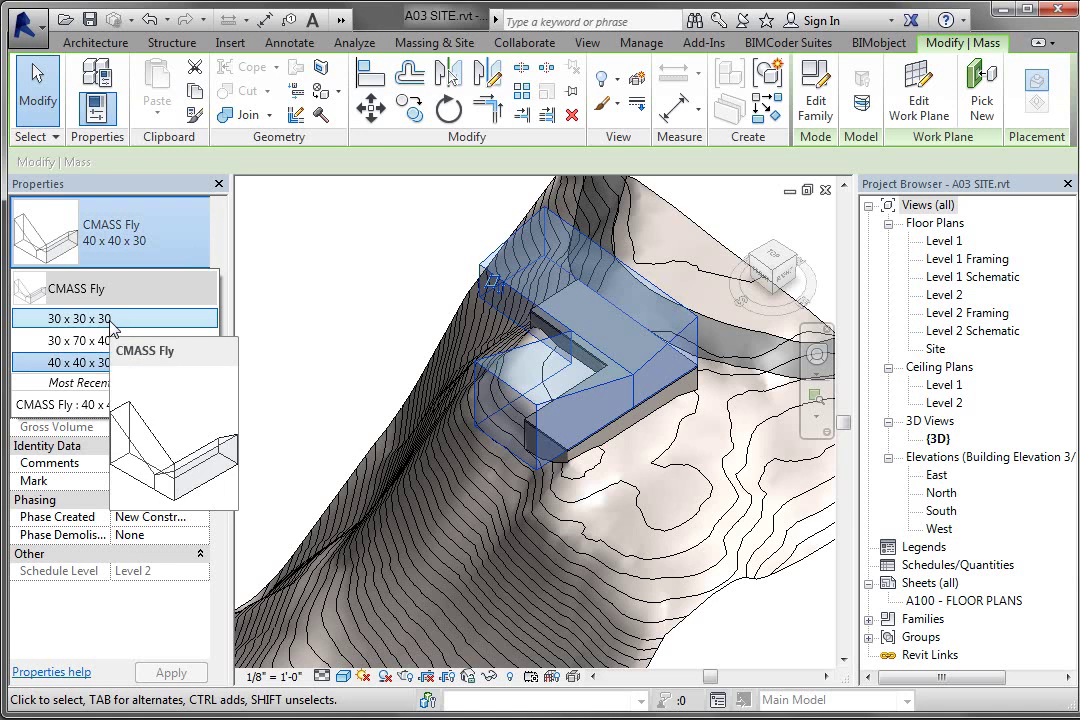
pyautogui.click(113, 322)
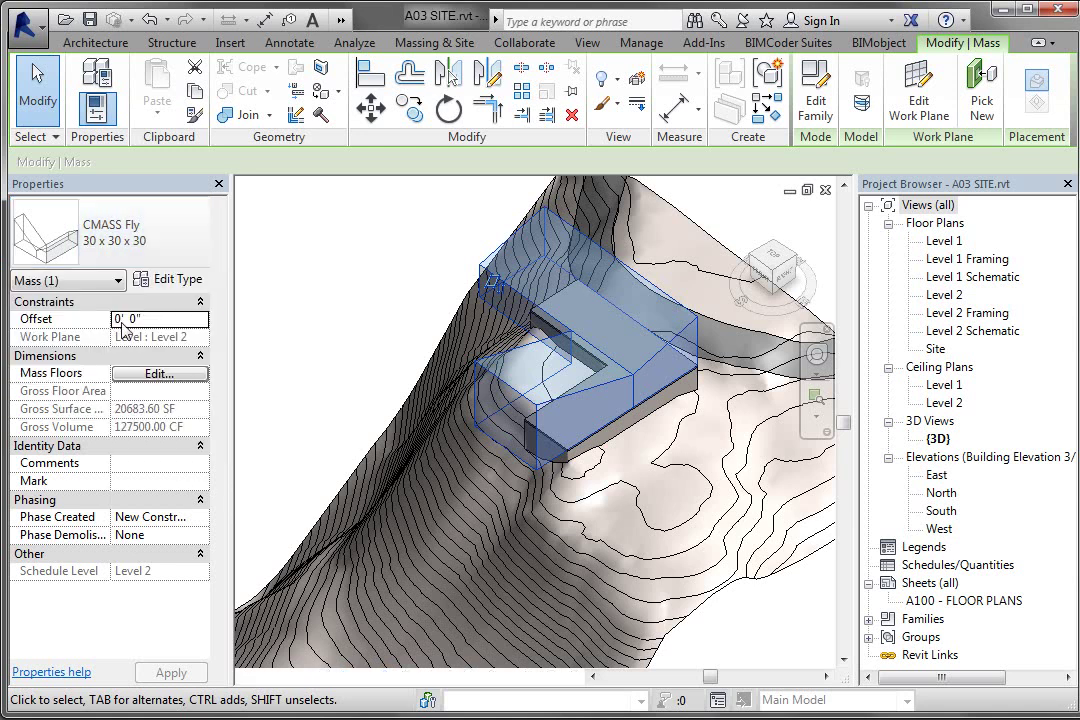
pyautogui.click(318, 307)
pyautogui.moveTo(600, 400)
pyautogui.keyDown('shift'); pyautogui.mouseDown(button='middle')
pyautogui.moveTo(728, 352)
pyautogui.moveTo(656, 360)
pyautogui.mouseUp(button='middle'); pyautogui.keyUp('shift')
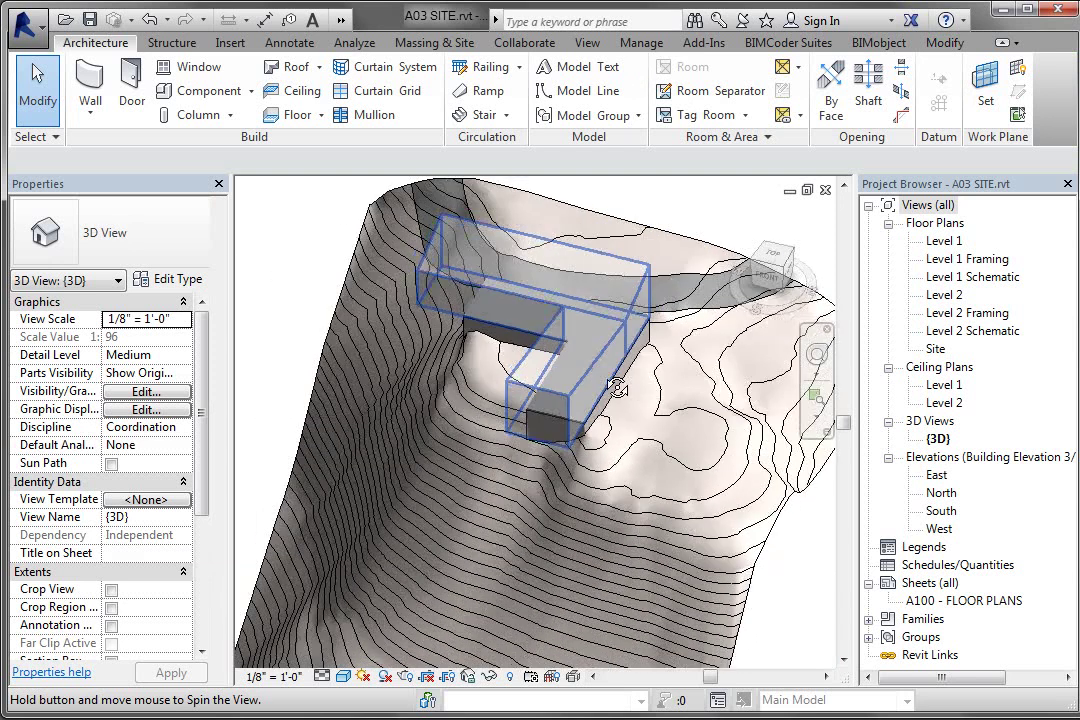
pyautogui.moveTo(618, 388)
pyautogui.mouseDown()
pyautogui.moveTo(625, 402)
pyautogui.moveTo(600, 380)
pyautogui.mouseUp()
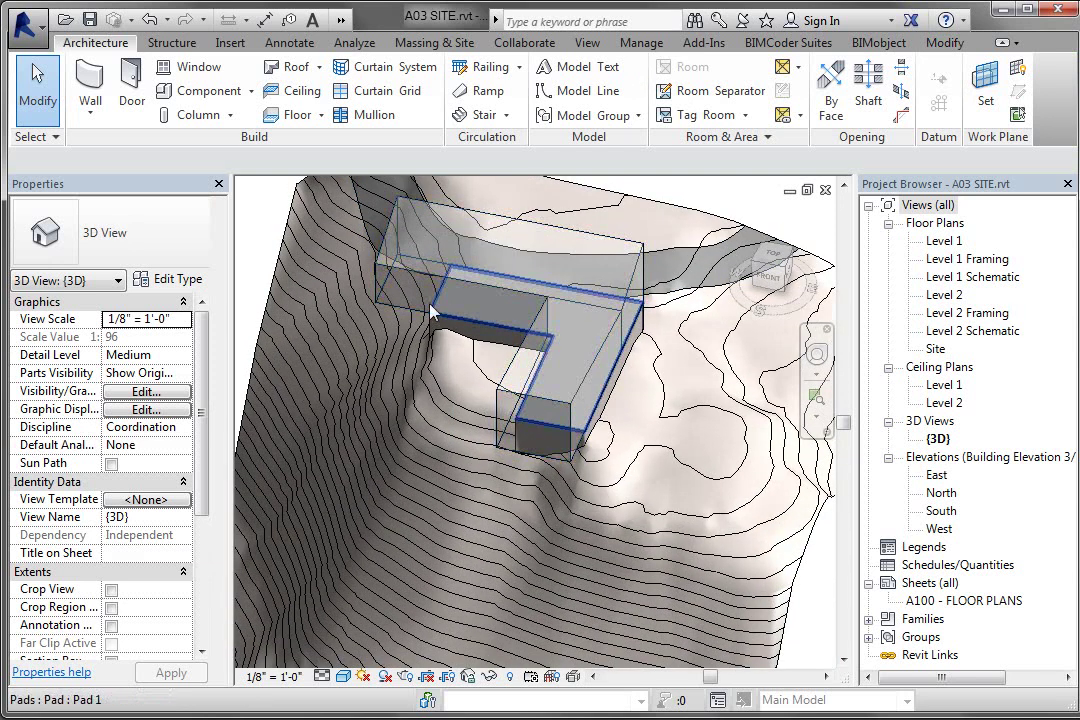
pyautogui.keyDown('shift'); pyautogui.moveTo(430, 310); pyautogui.dragTo(632, 312, button='middle'); pyautogui.keyUp('shift')
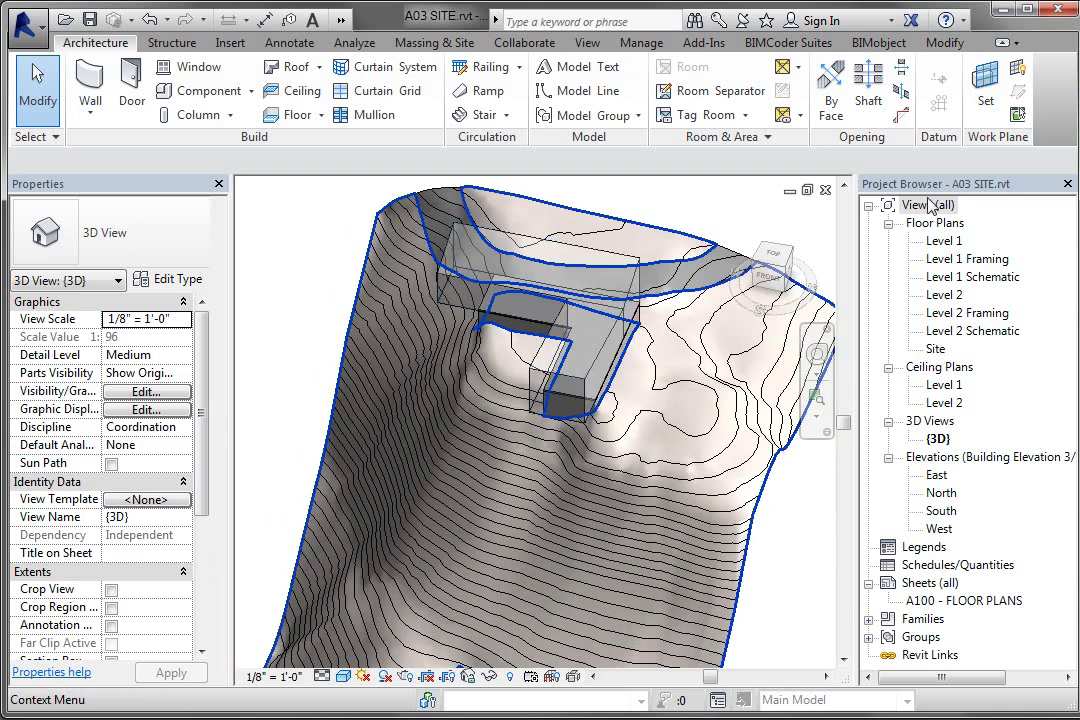
# Open the Site floor plan, select Pad 1 and start Edit Boundary on it
pyautogui.doubleClick(936, 349)
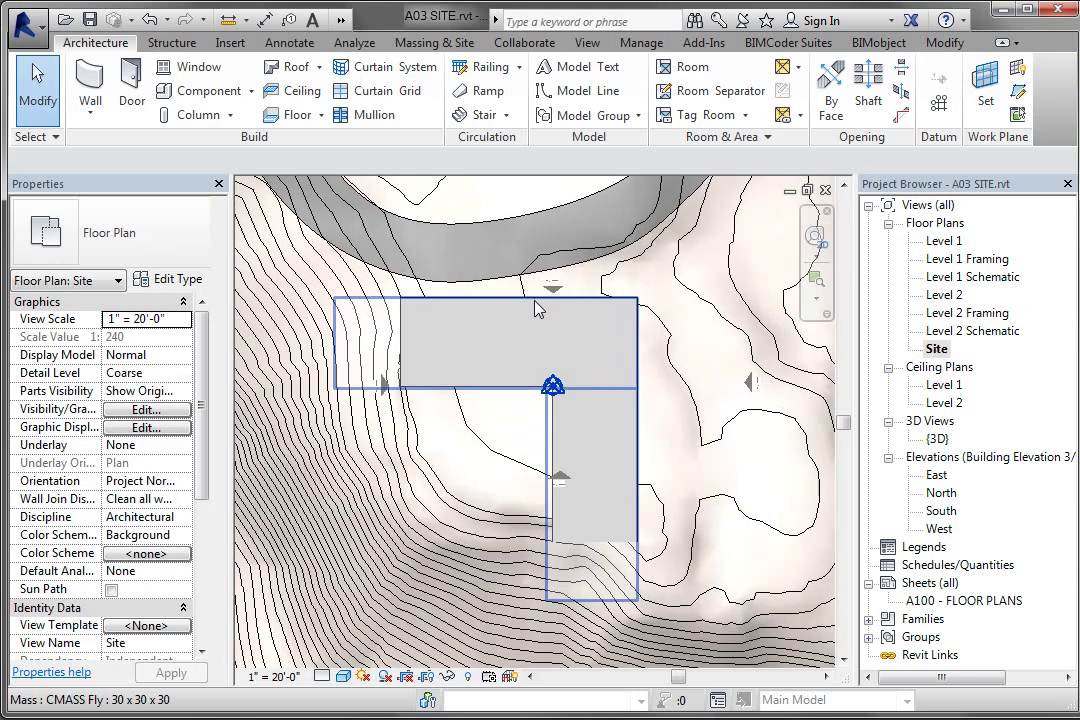
pyautogui.scroll(3, 538, 306)
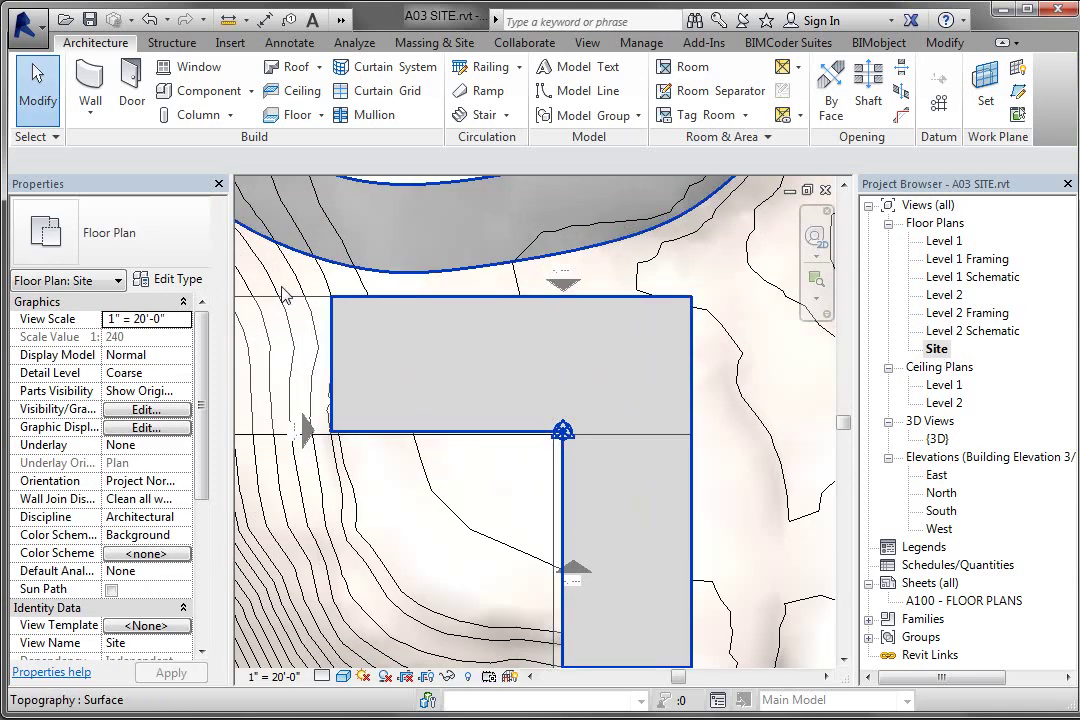
pyautogui.click(330, 334)
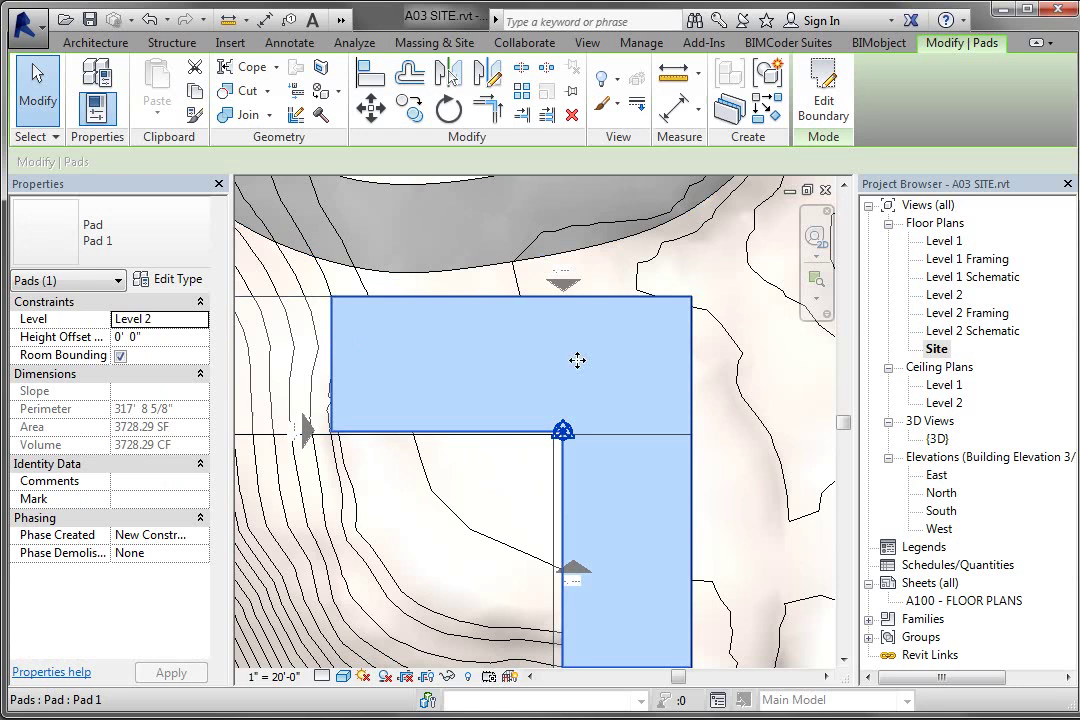
pyautogui.scroll(1, 578, 361)
pyautogui.scroll(-1, 578, 361)
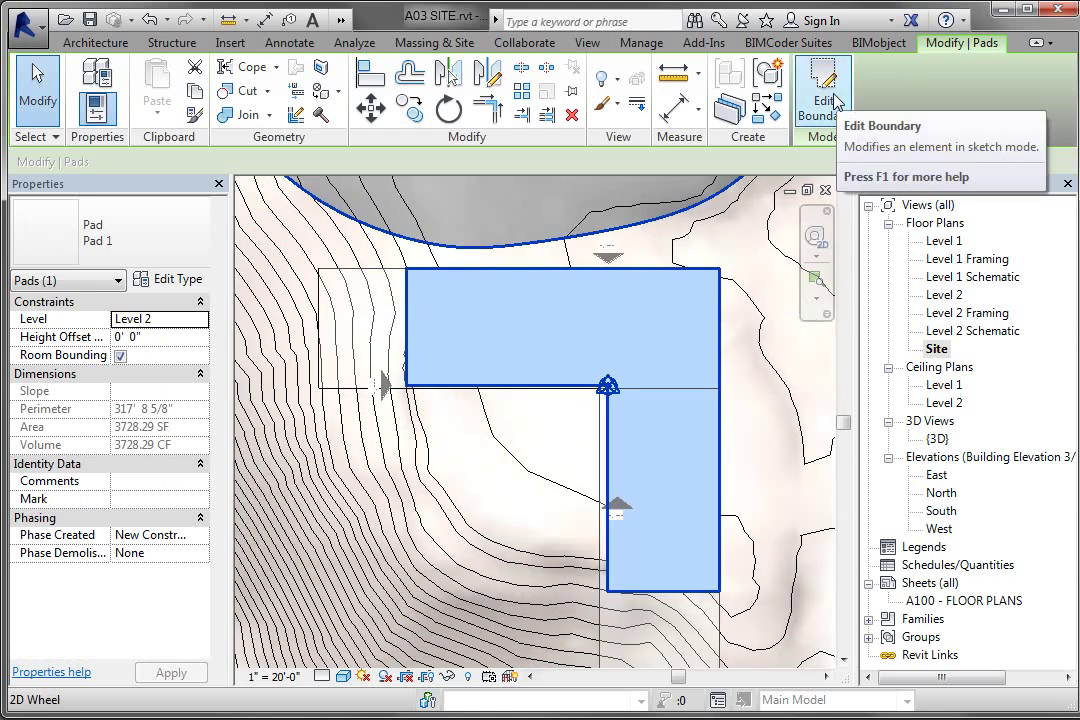
pyautogui.click(824, 95)
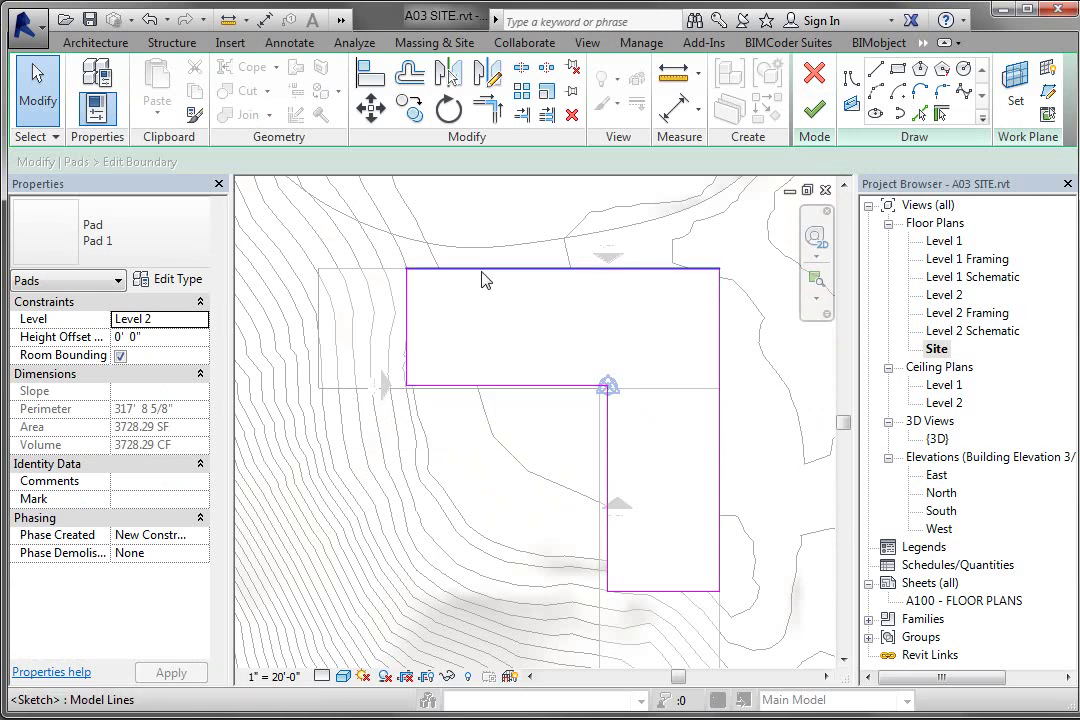
# Align the pad's top horizontal sketch line to the mass edge and lock it
pyautogui.click(584, 372)
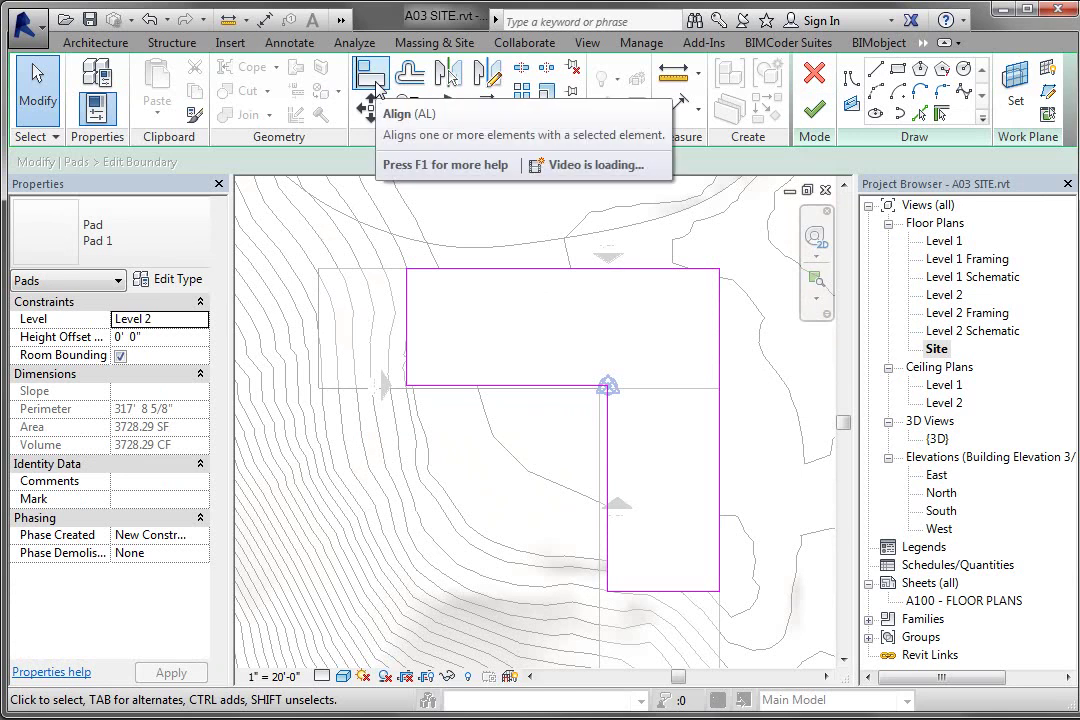
pyautogui.click(372, 80)
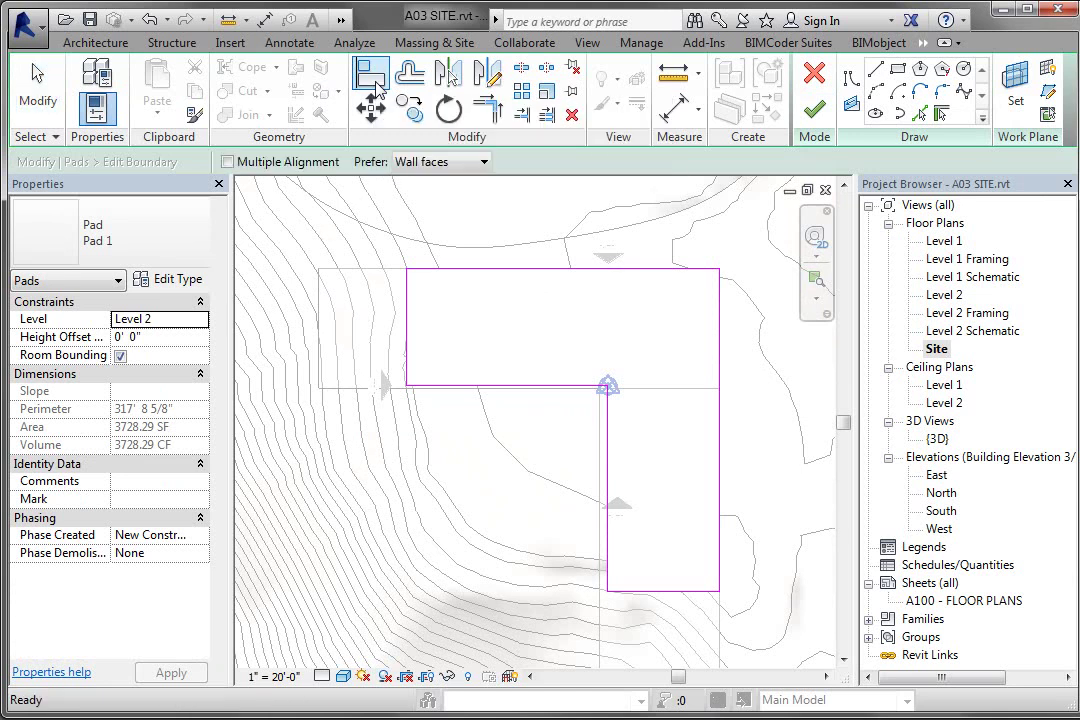
pyautogui.click(373, 282)
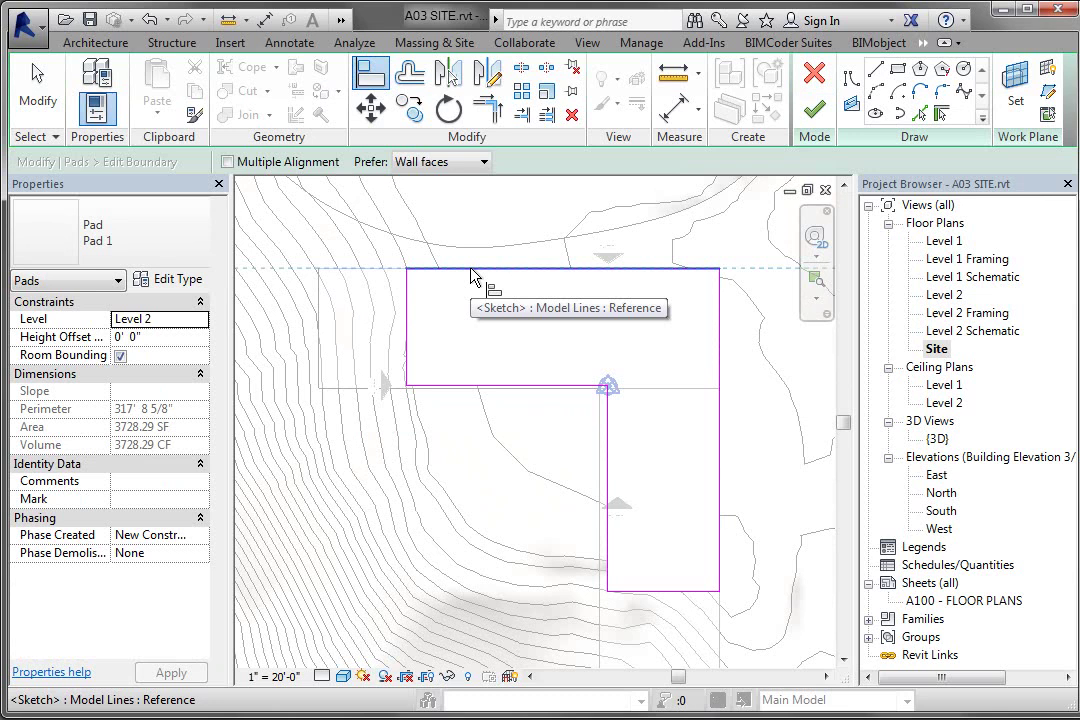
pyautogui.click(475, 277)
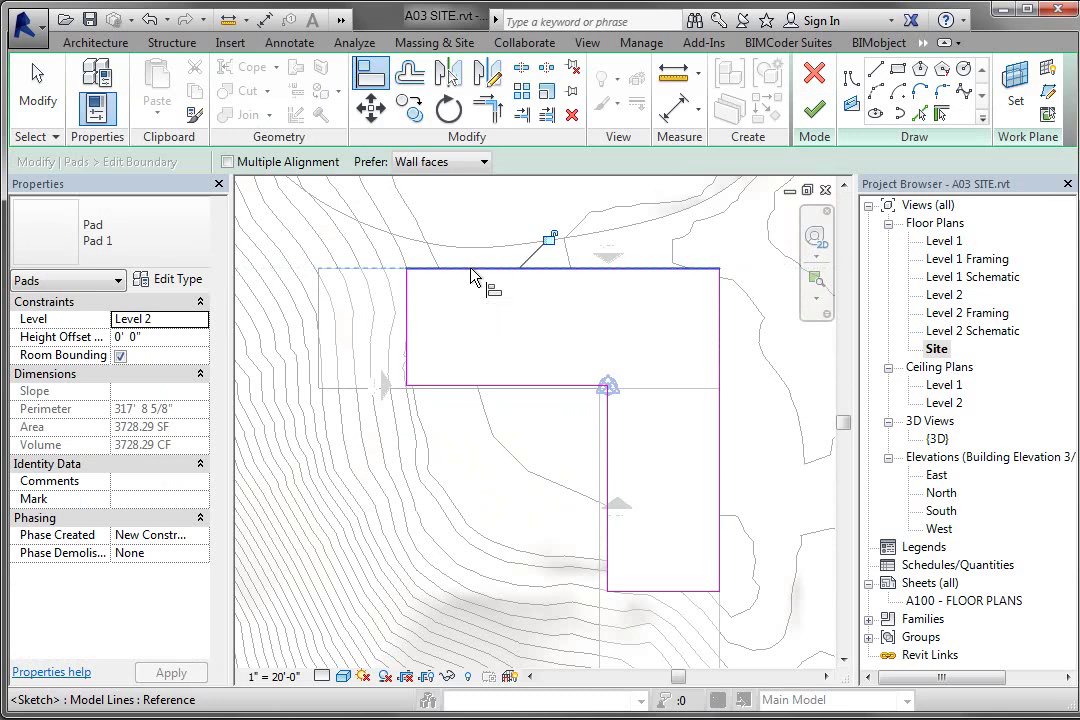
pyautogui.click(552, 243)
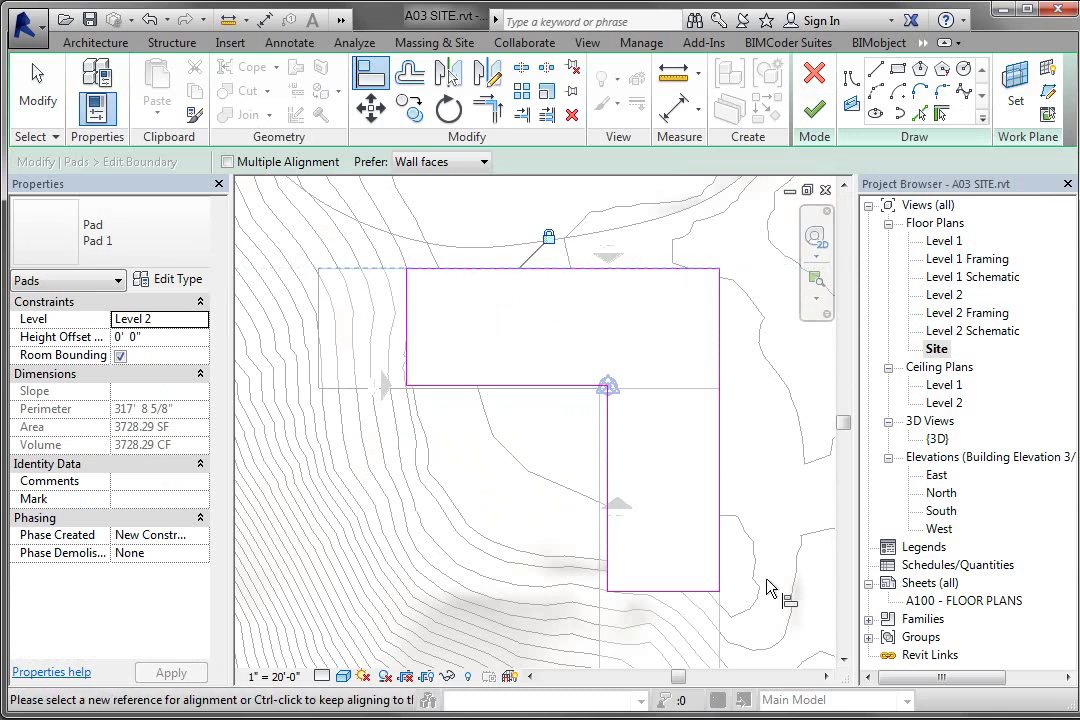
# Align and lock the pad's right, bottom and inner vertical edges to the mass
pyautogui.click(725, 625)
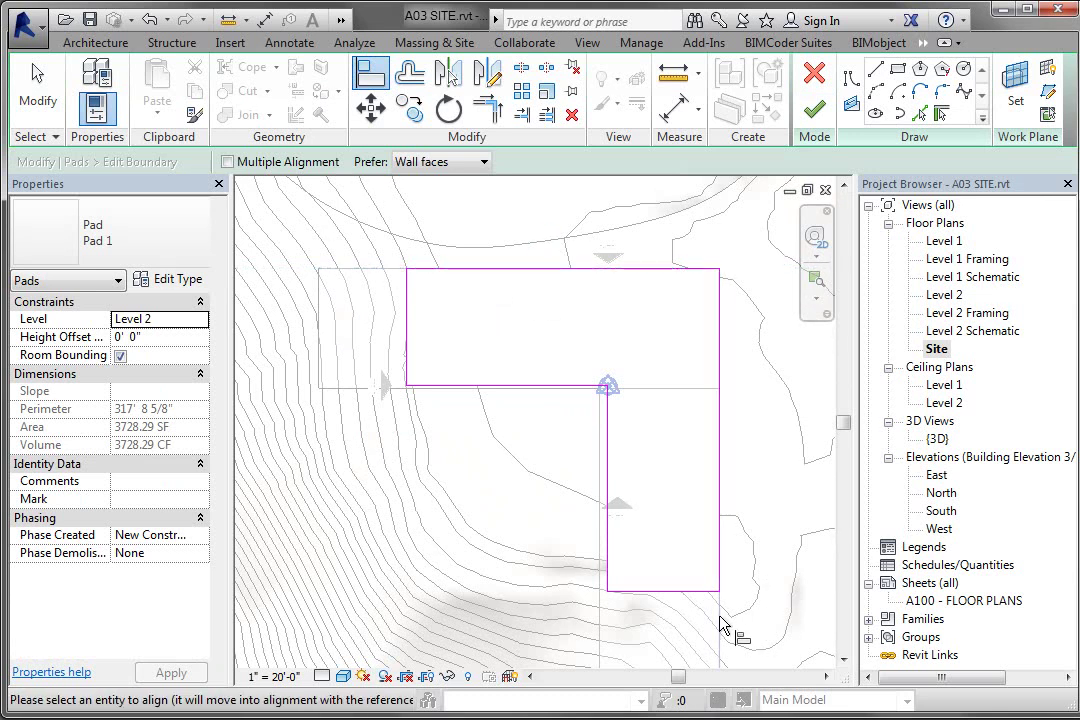
pyautogui.click(725, 580)
pyautogui.click(748, 497)
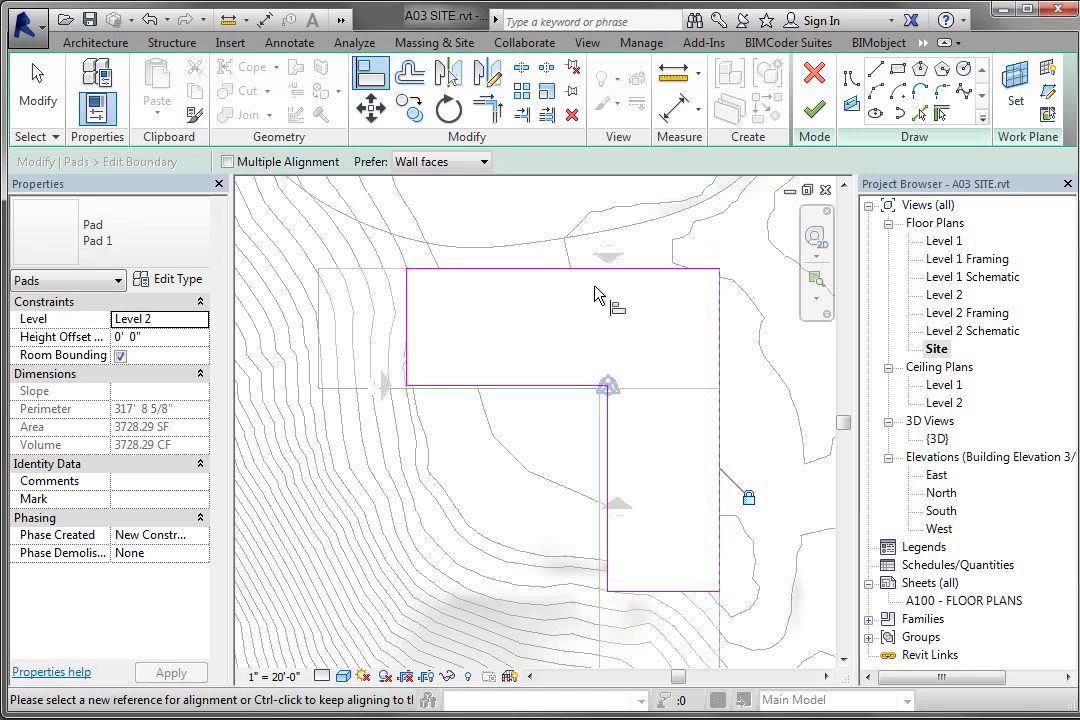
pyautogui.scroll(-1, 597, 293)
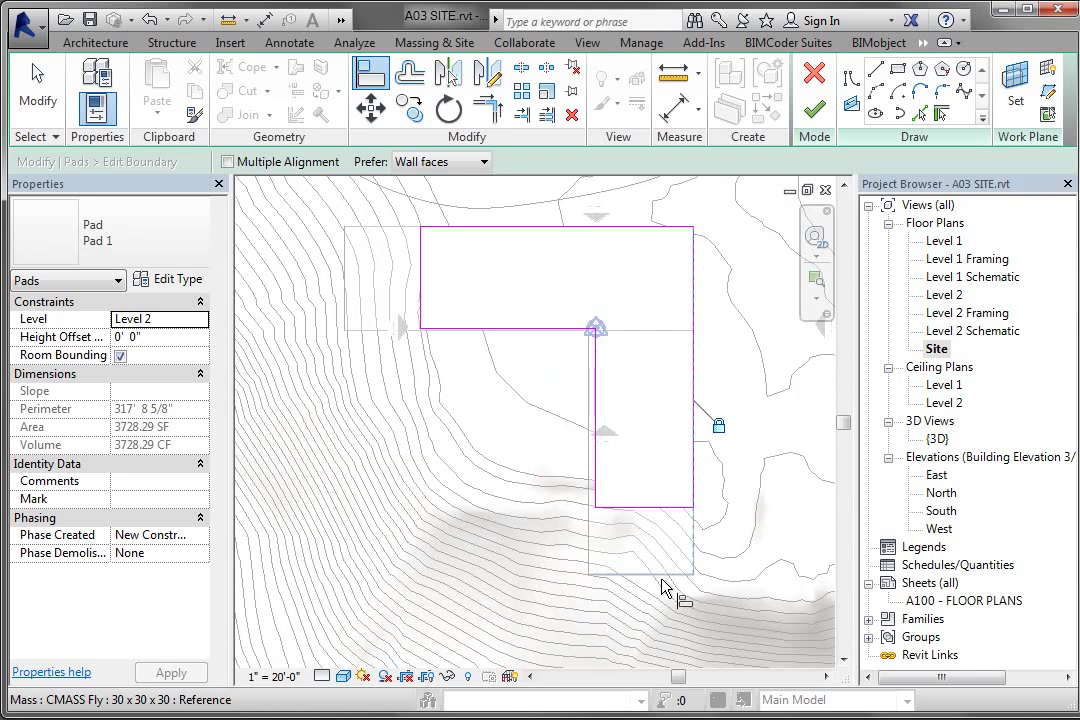
pyautogui.click(665, 585)
pyautogui.click(660, 508)
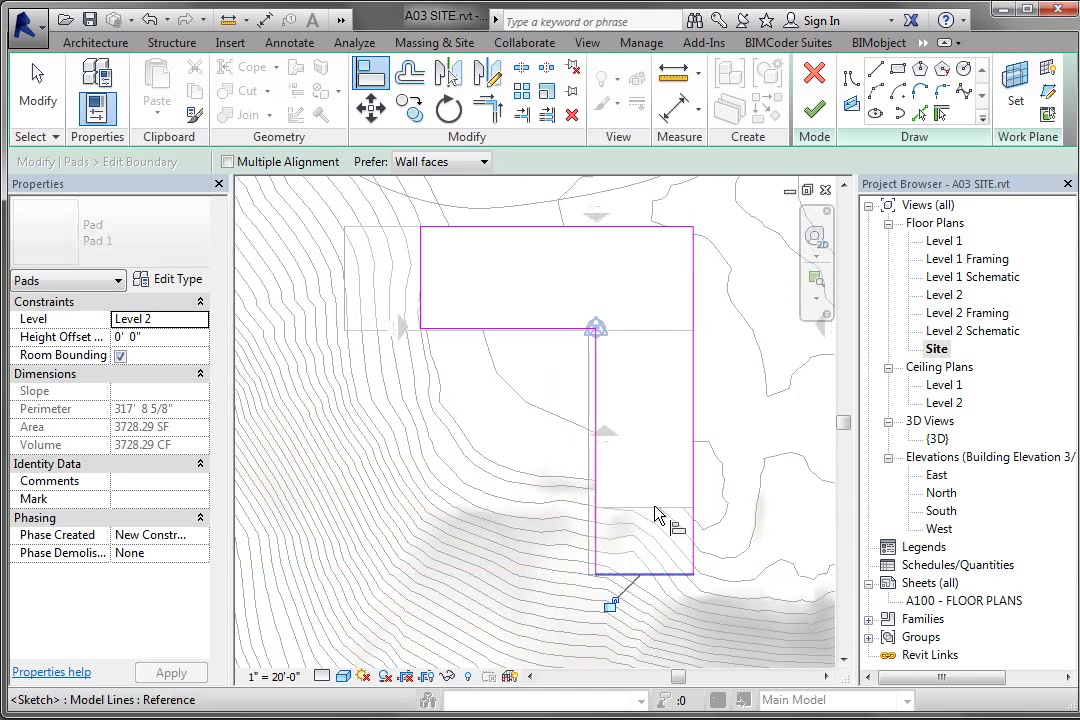
pyautogui.click(611, 603)
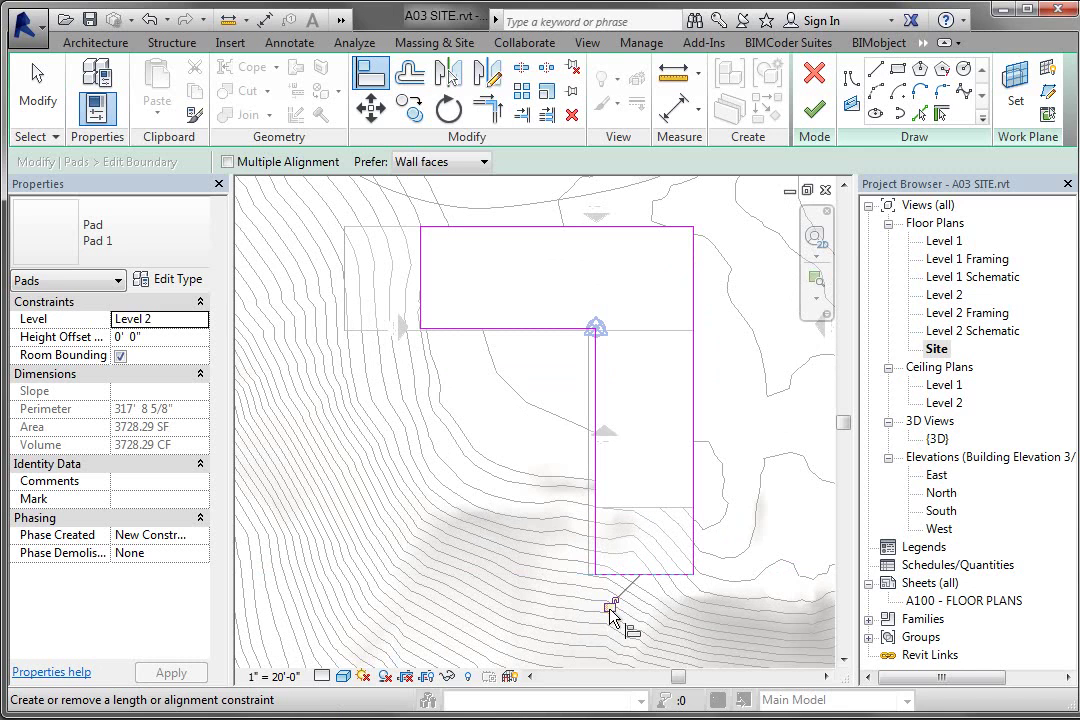
pyautogui.click(596, 480)
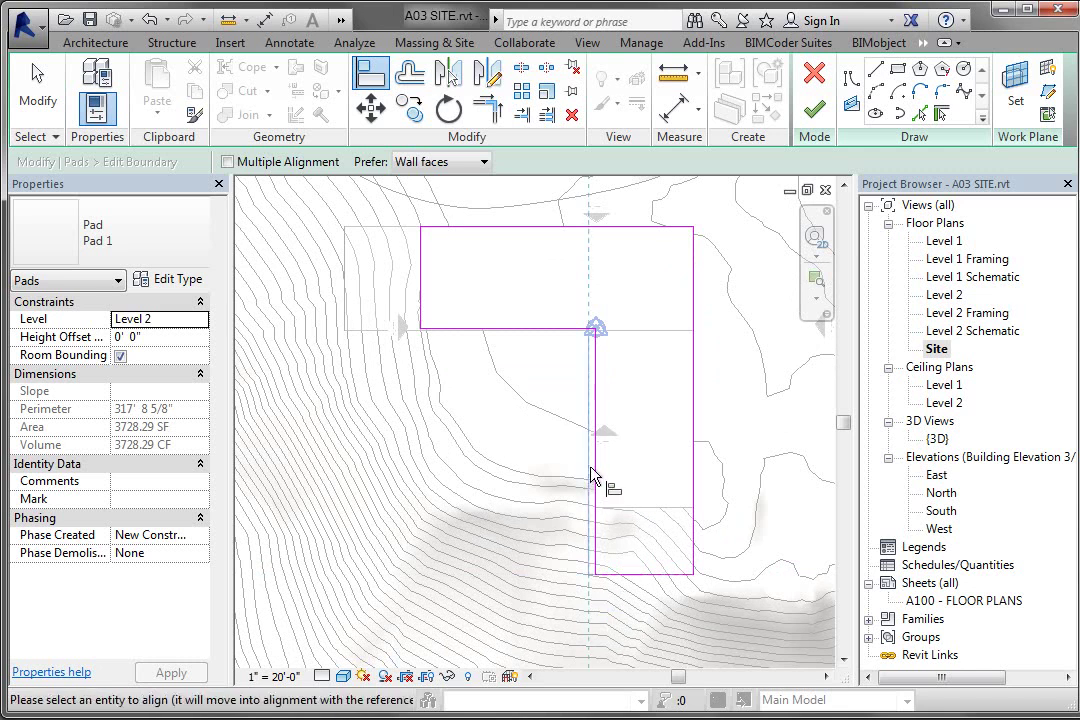
pyautogui.click(560, 424)
# Align and lock the pad's inner horizontal and far-left edges to the mass, ending Align
pyautogui.click(410, 338)
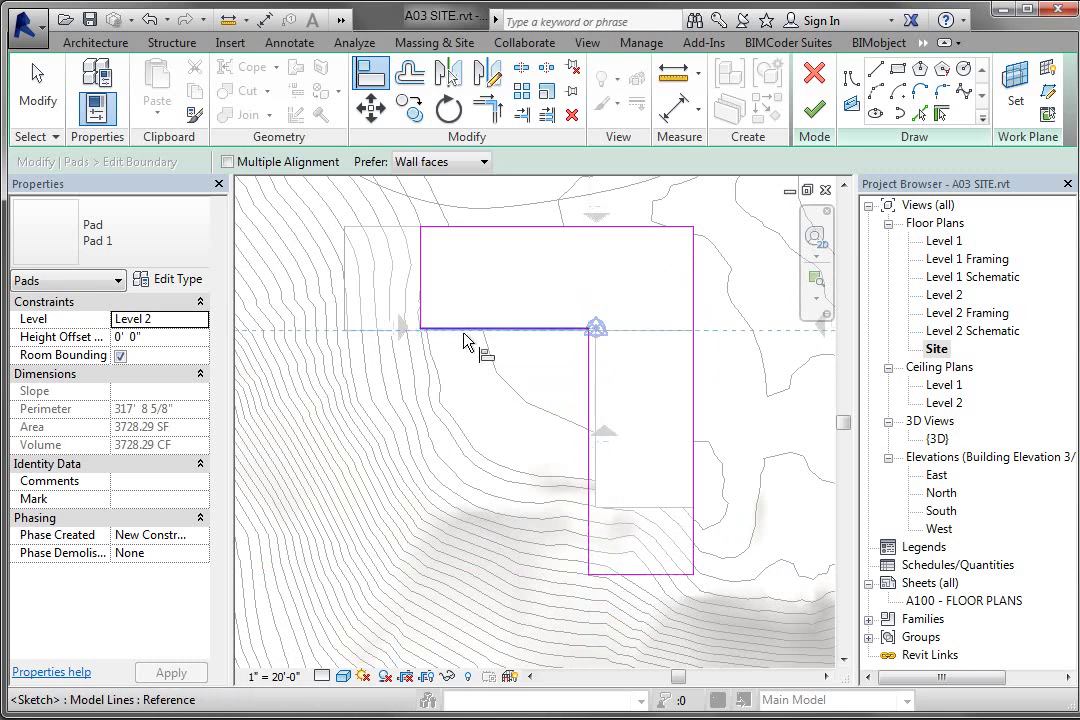
pyautogui.click(470, 330)
pyautogui.click(440, 363)
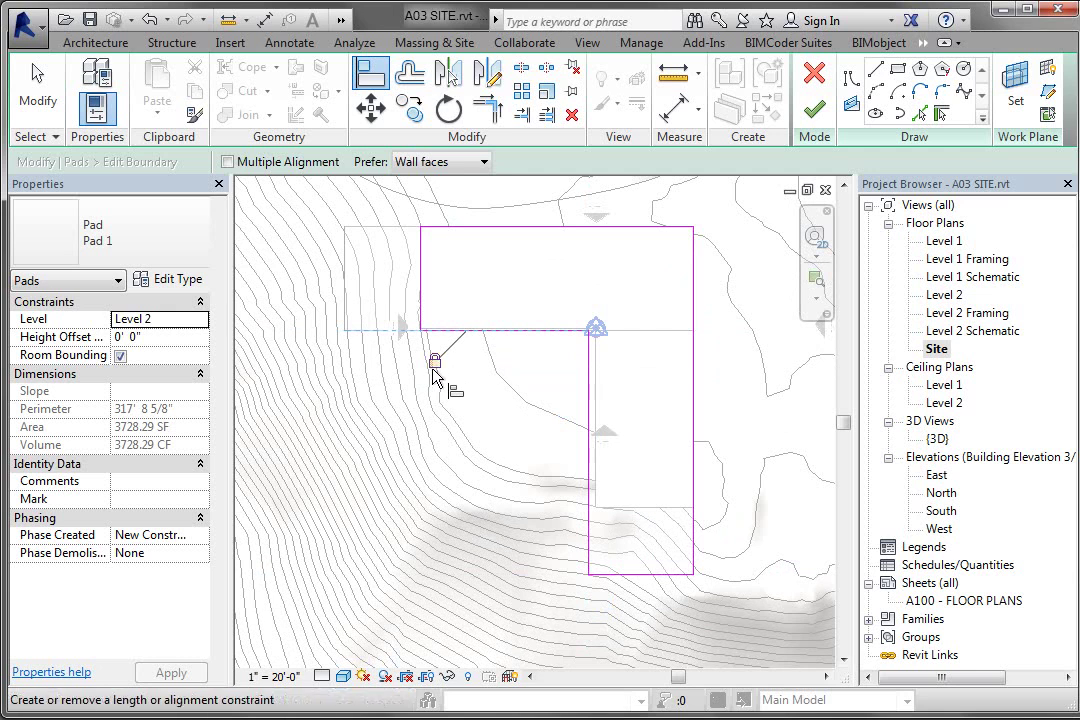
pyautogui.click(343, 276)
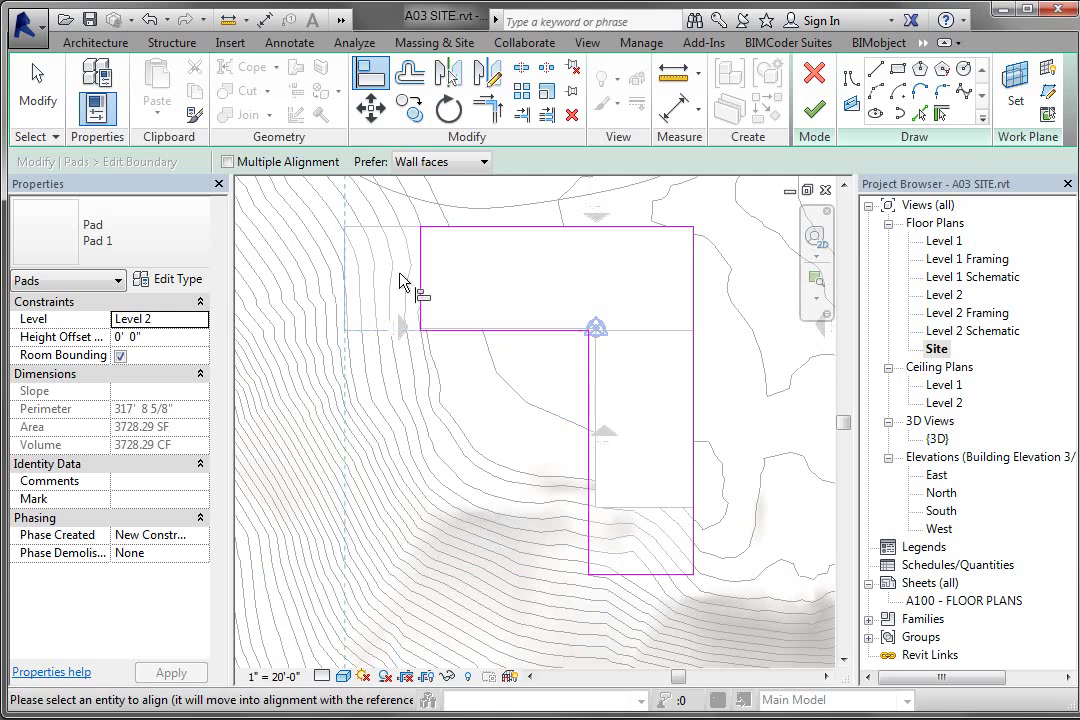
pyautogui.click(422, 278)
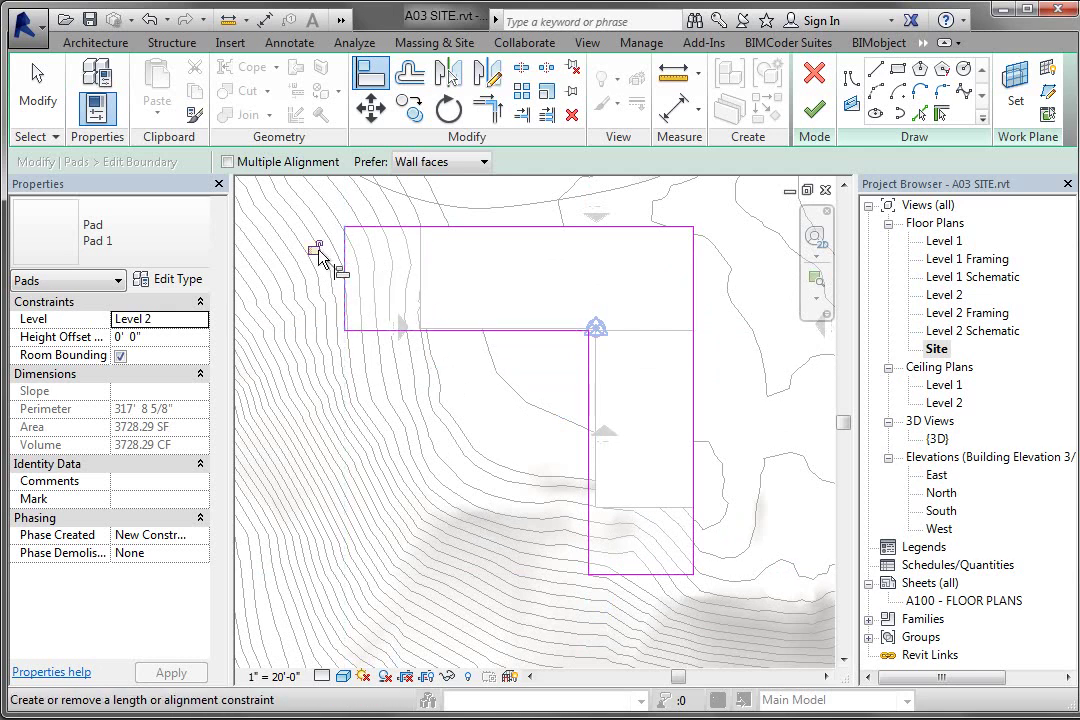
pyautogui.press('Escape')
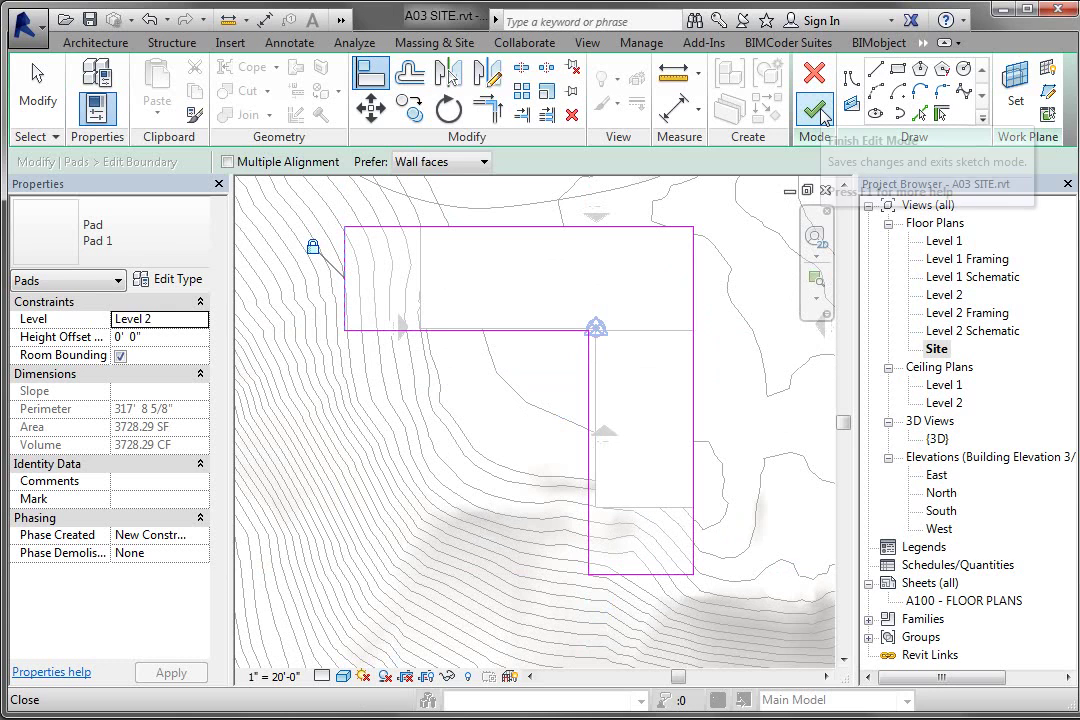
# Finish the pad sketch and view the L-shaped pad under the mass in {3D}
pyautogui.click(816, 110)
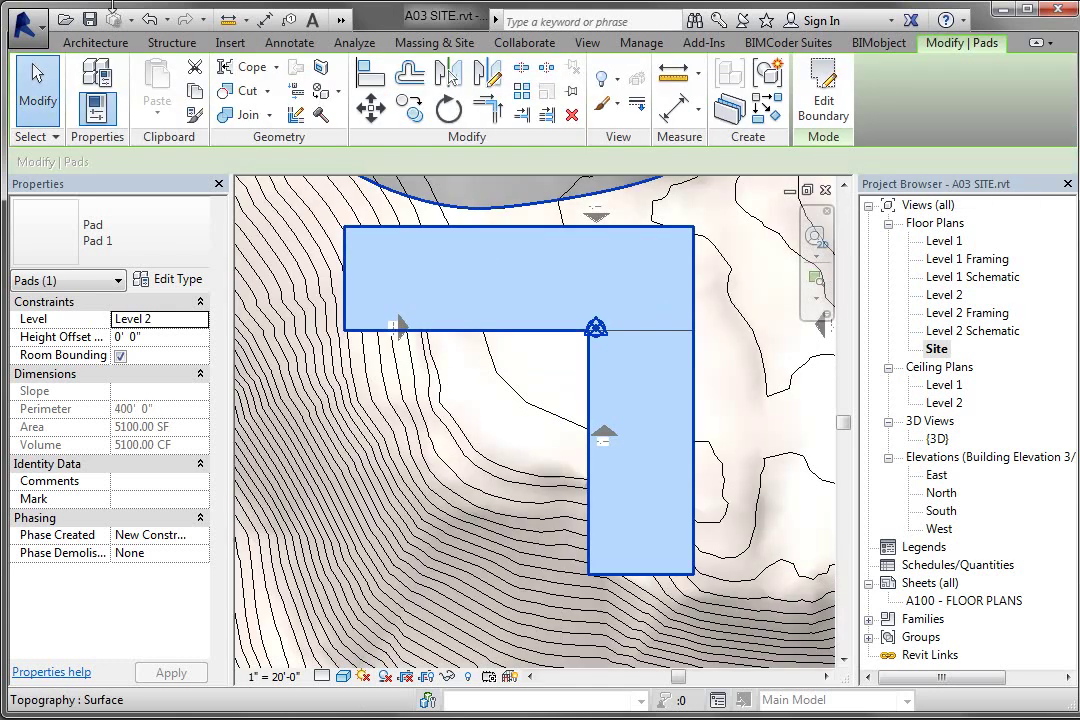
pyautogui.doubleClick(938, 439)
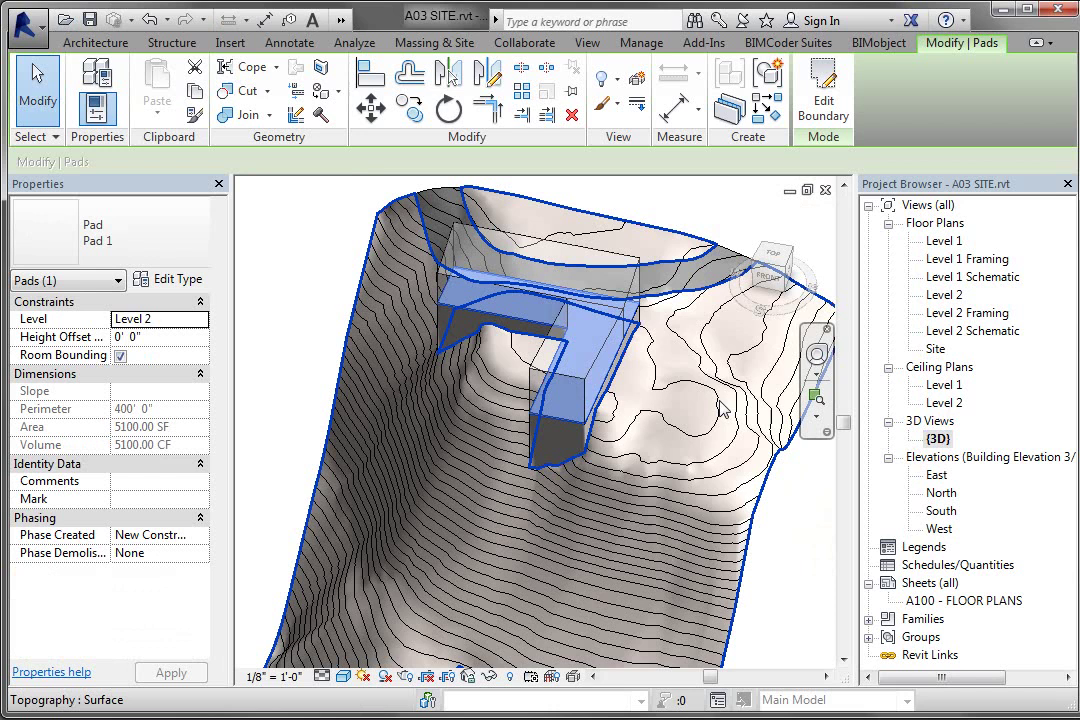
pyautogui.moveTo(425, 528)
pyautogui.keyDown('shift'); pyautogui.mouseDown(button='middle')
pyautogui.moveTo(219, 446)
pyautogui.moveTo(412, 487)
pyautogui.moveTo(440, 400)
pyautogui.mouseUp(button='middle'); pyautogui.keyUp('shift')
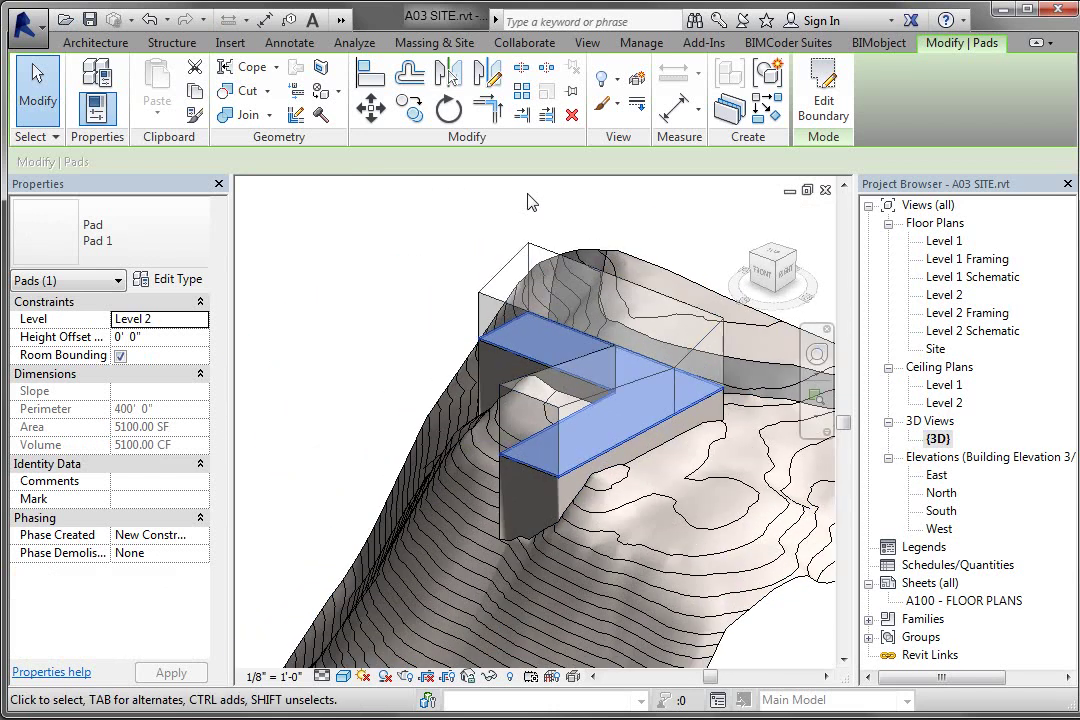
# Switch the mass to the CMASS Fly 40 x 40 x 30 type via the Type Selector
pyautogui.click(521, 262)
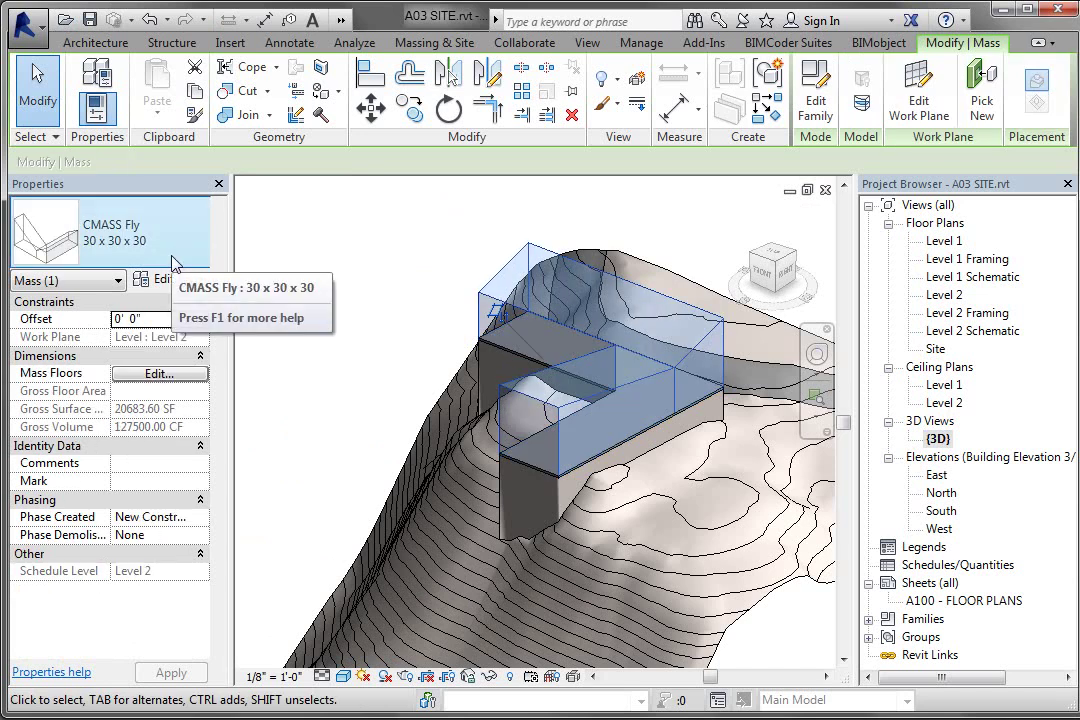
pyautogui.click(110, 232)
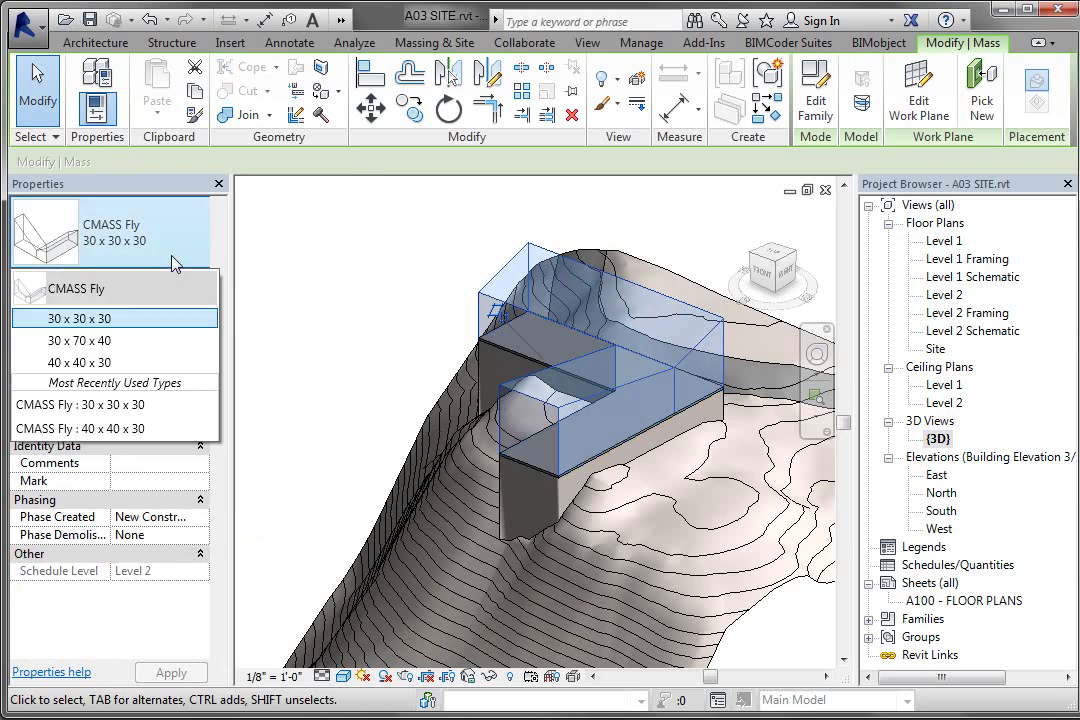
pyautogui.click(79, 362)
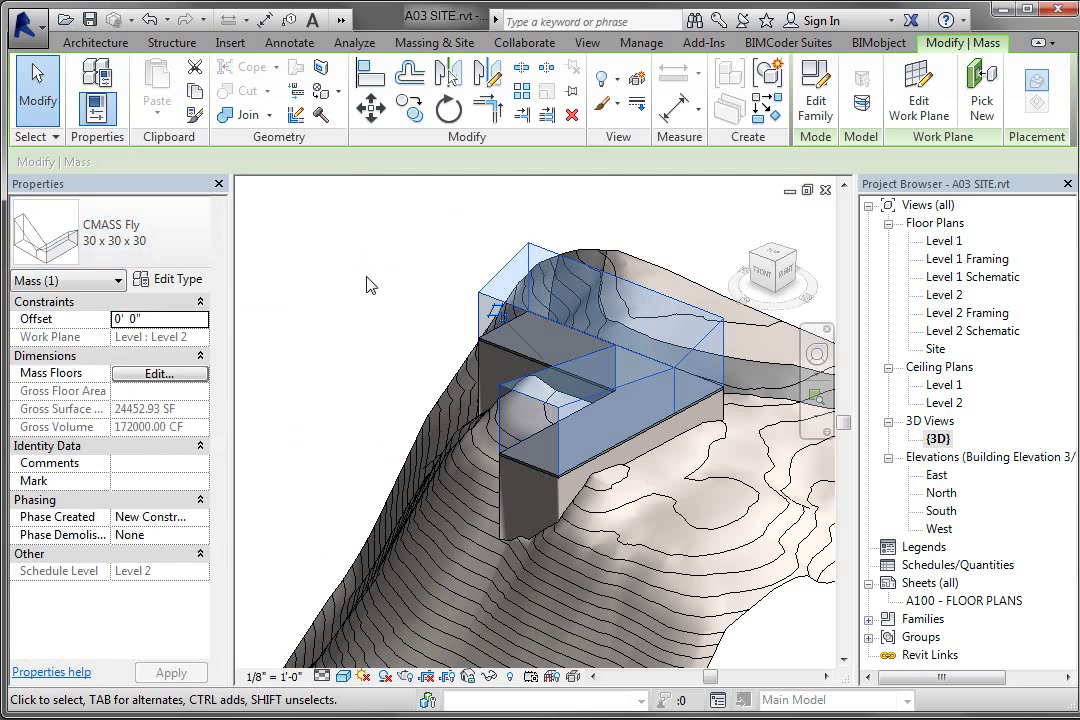
pyautogui.click(370, 273)
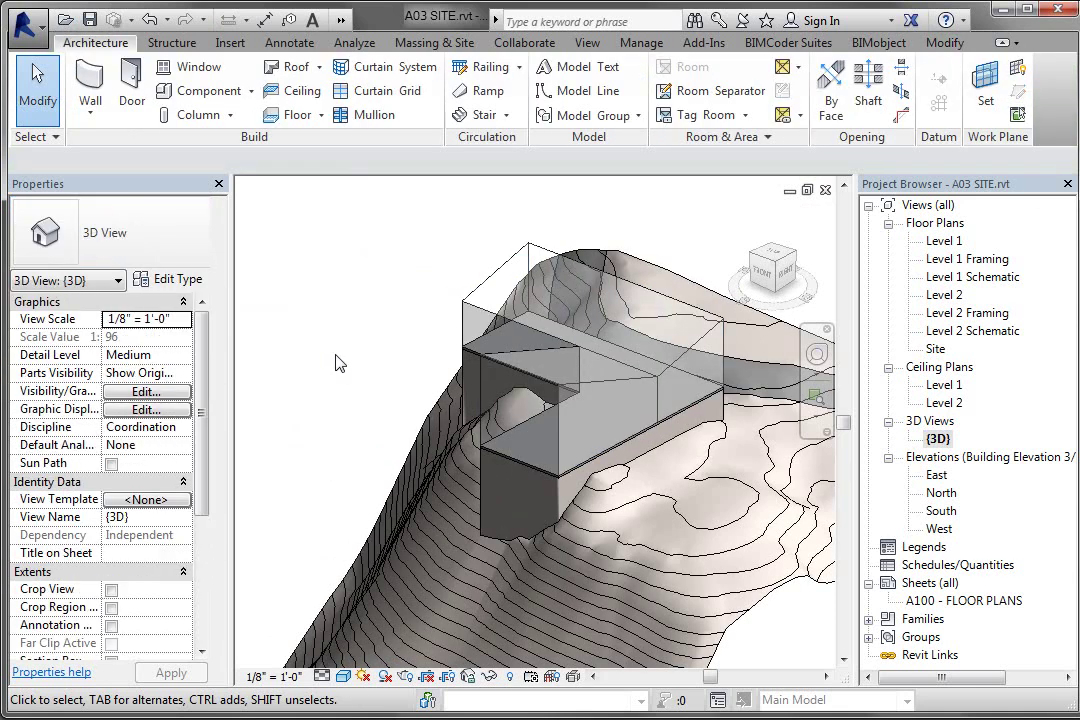
pyautogui.moveTo(340, 362)
pyautogui.keyDown('shift'); pyautogui.mouseDown(button='middle')
pyautogui.moveTo(357, 372)
pyautogui.moveTo(360, 289)
pyautogui.mouseUp(button='middle'); pyautogui.keyUp('shift')
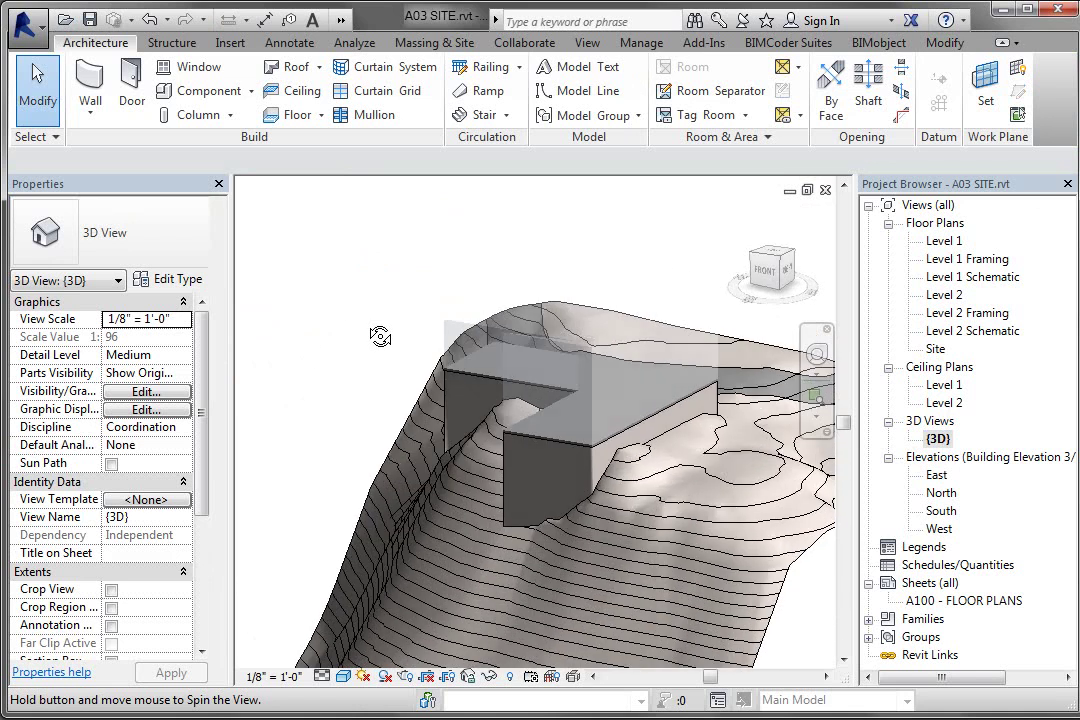
pyautogui.moveTo(420, 270)
pyautogui.keyDown('shift'); pyautogui.mouseDown(button='middle')
pyautogui.moveTo(459, 386)
pyautogui.moveTo(397, 373)
pyautogui.moveTo(340, 300)
pyautogui.mouseUp(button='middle'); pyautogui.keyUp('shift')
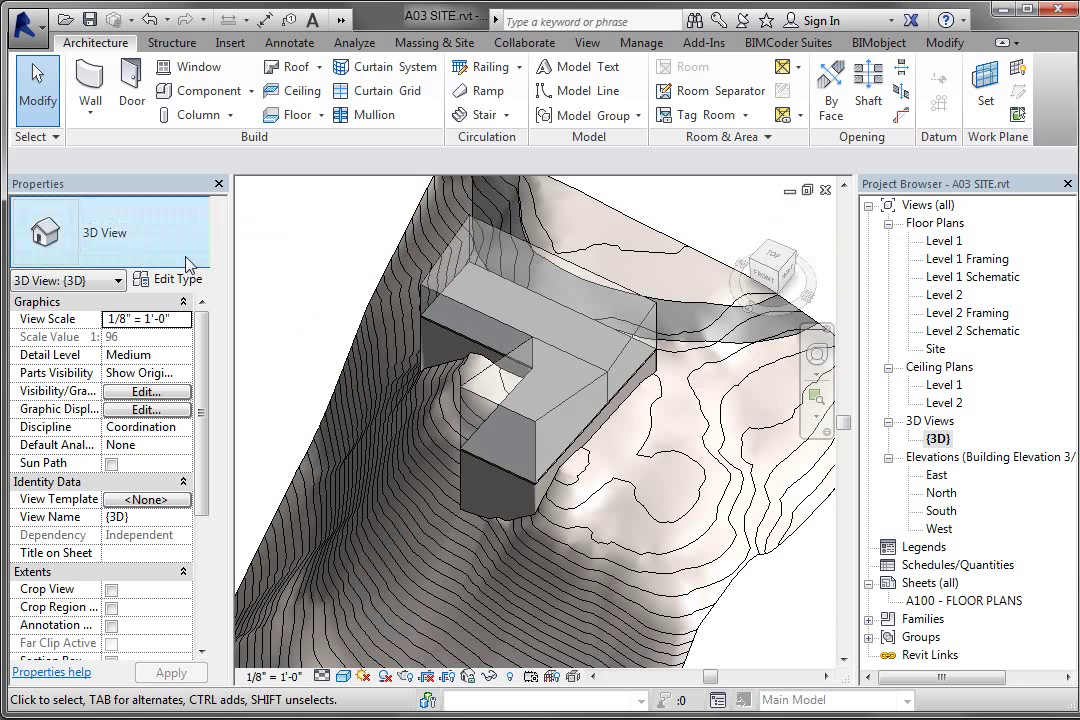
# Bring up the wall creation choices from the Architecture Wall dropdown
pyautogui.moveTo(285, 270)
pyautogui.keyDown('shift'); pyautogui.mouseDown(button='middle')
pyautogui.moveTo(505, 234)
pyautogui.moveTo(430, 290)
pyautogui.moveTo(391, 297)
pyautogui.mouseUp(button='middle'); pyautogui.keyUp('shift')
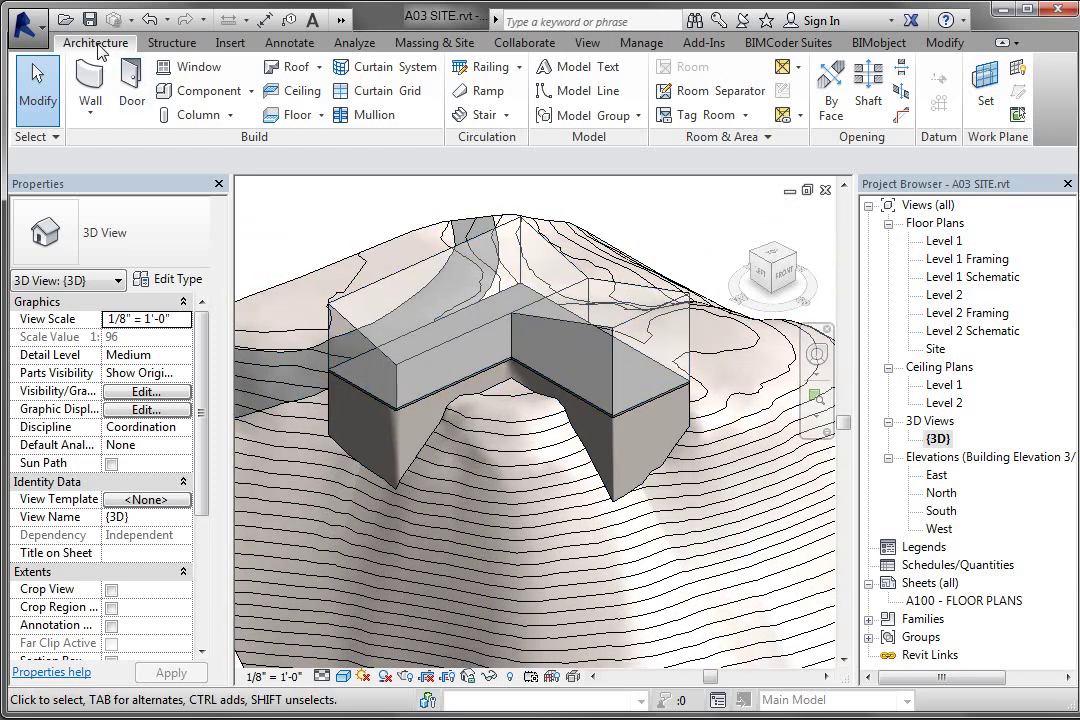
pyautogui.click(90, 108)
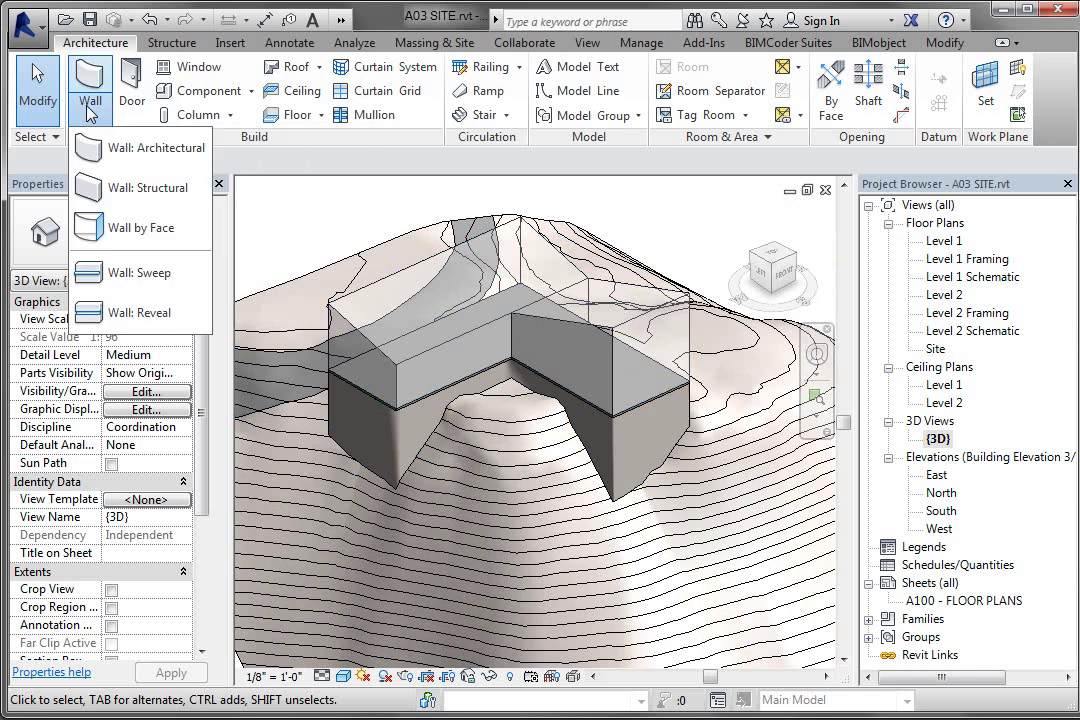
# Start Wall by Face with the Exterior - CMU on Mtl. Stud wall type
pyautogui.click(120, 230)
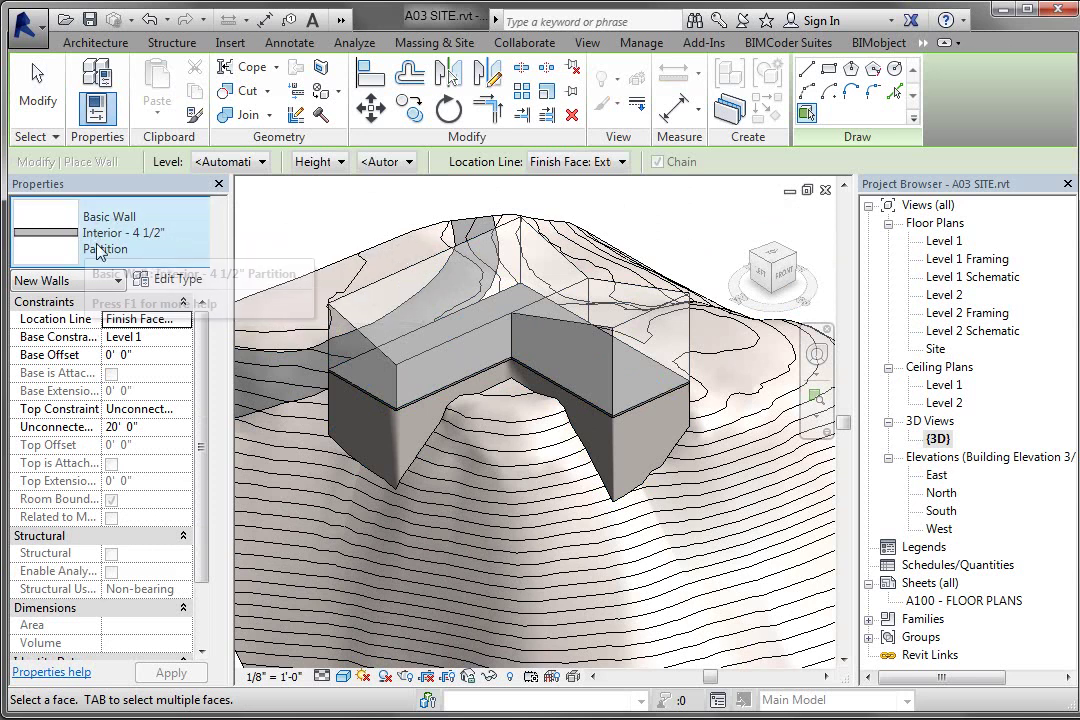
pyautogui.click(185, 257)
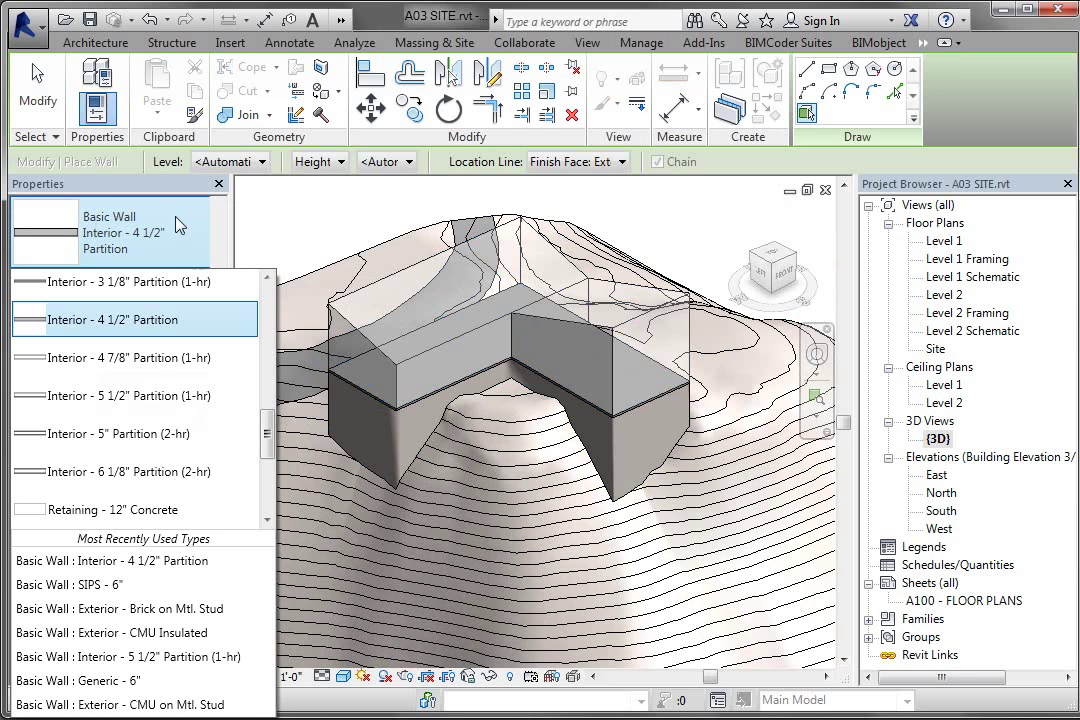
pyautogui.moveTo(270, 430)
pyautogui.mouseDown()
pyautogui.moveTo(272, 295)
pyautogui.moveTo(270, 332)
pyautogui.mouseUp()
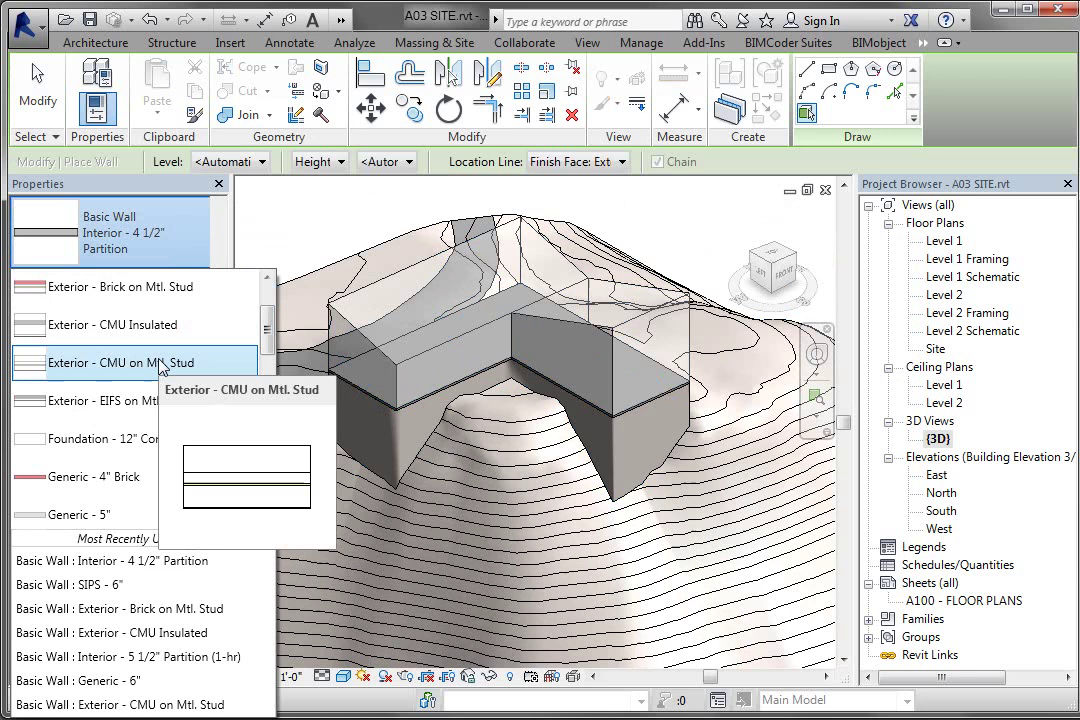
pyautogui.click(163, 366)
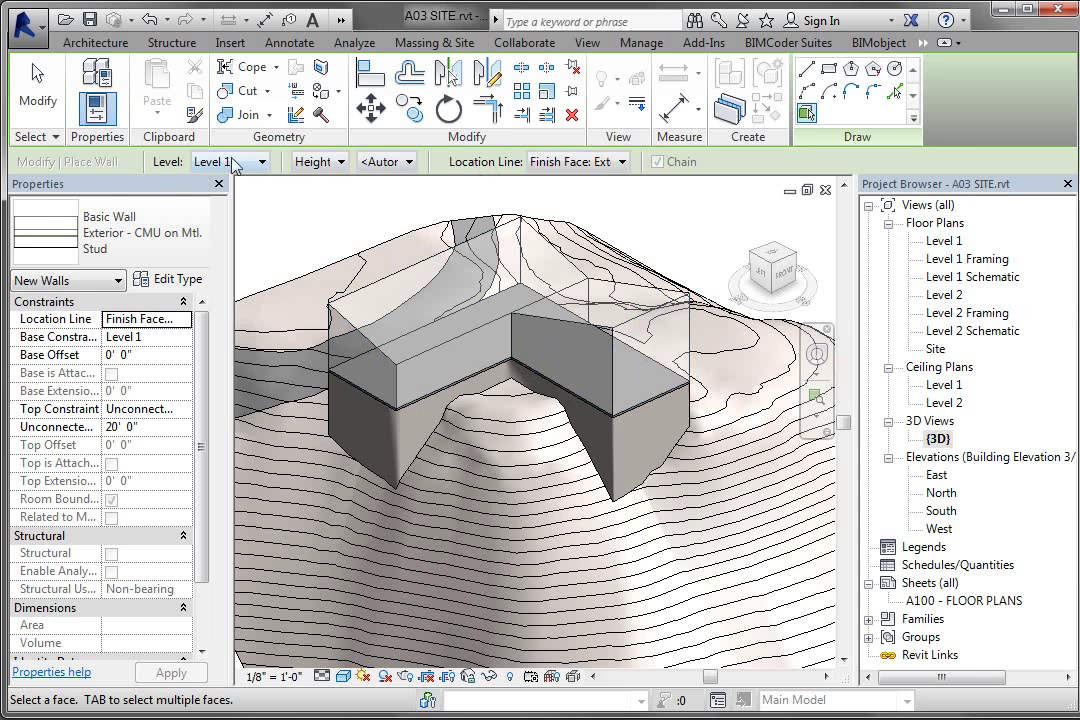
# Base the new CMU walls on Level 2 and bring up the Location Line choices
pyautogui.click(262, 163)
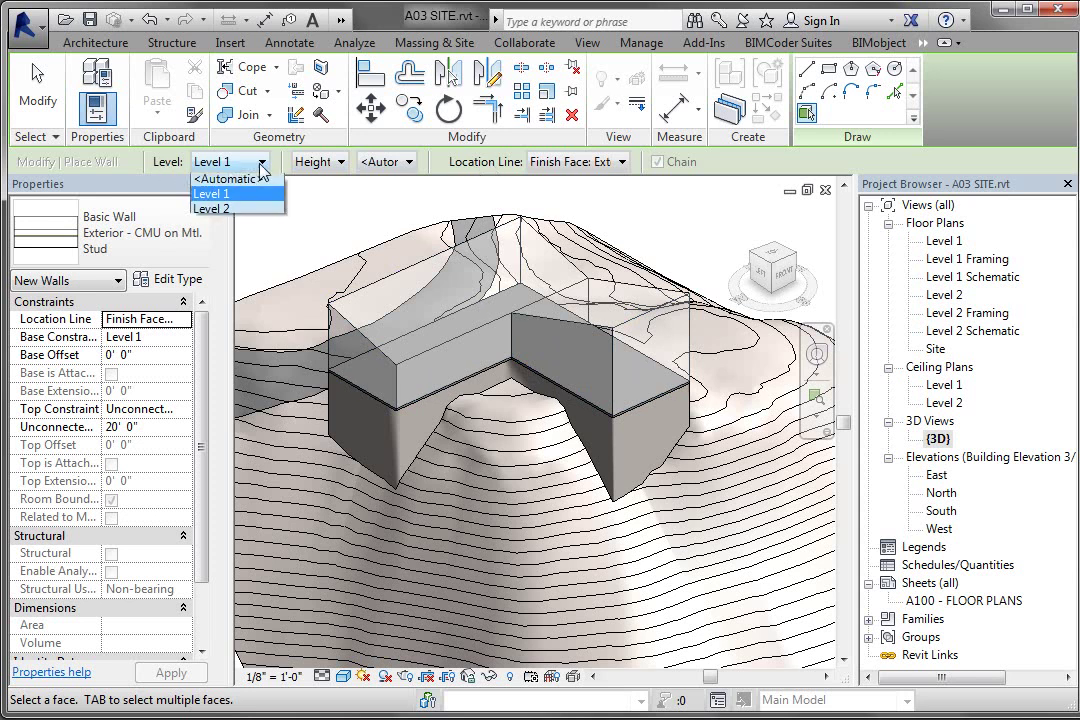
pyautogui.click(248, 214)
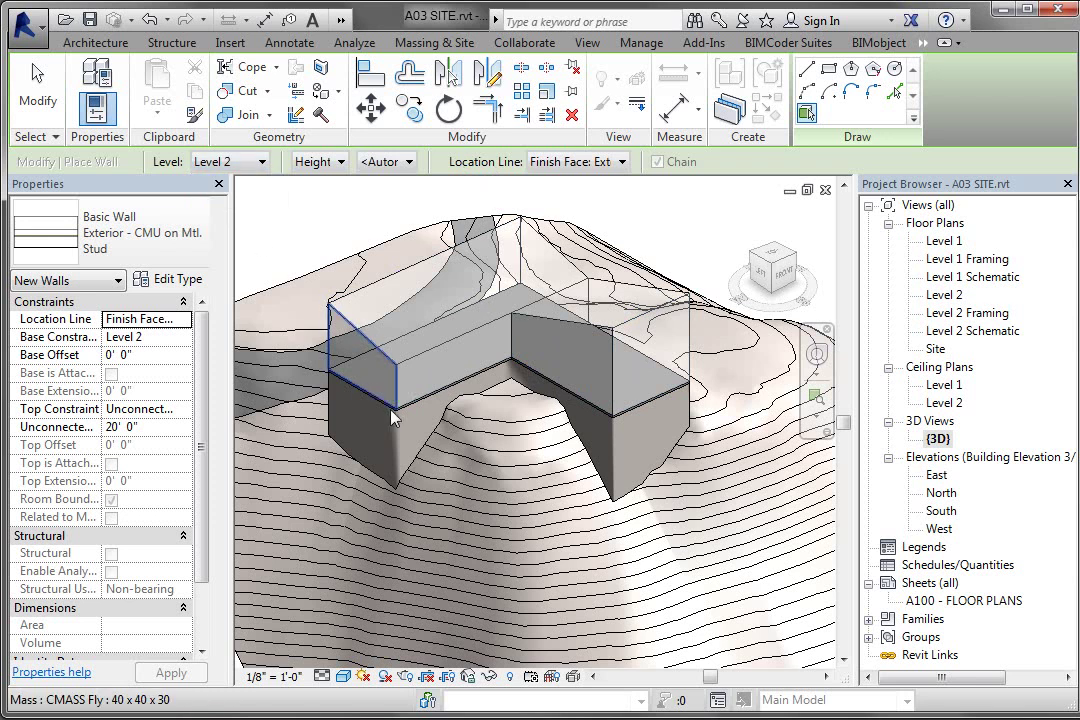
pyautogui.click(590, 162)
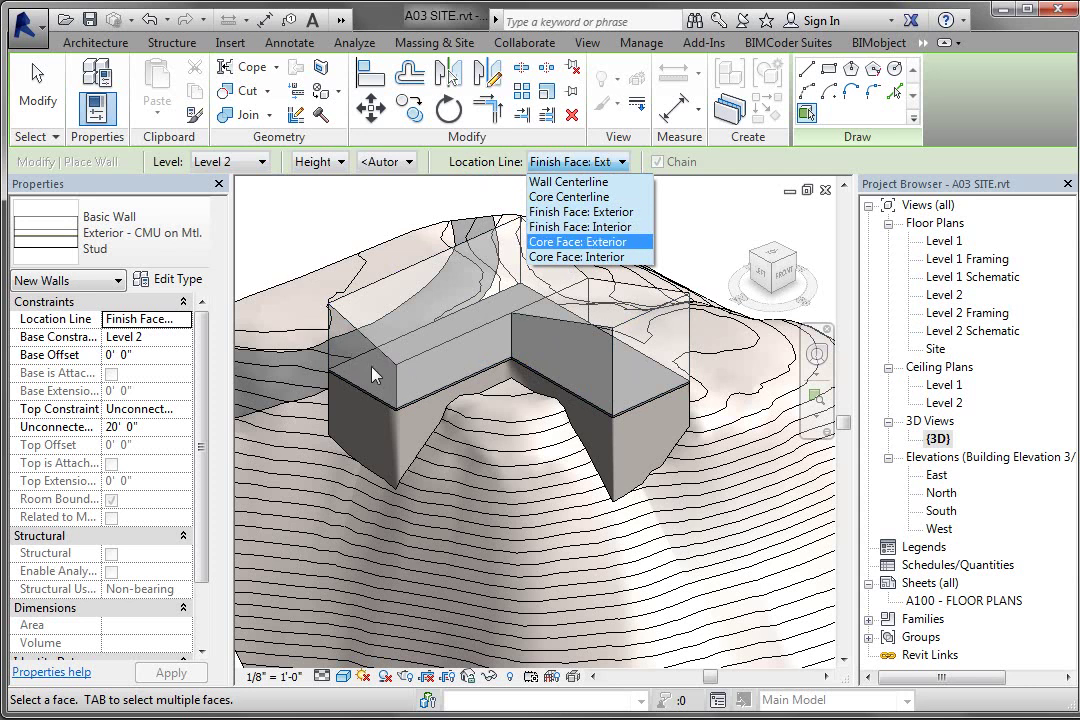
# Set Location Line to Core Face: Exterior and orbit around the mass
pyautogui.click(577, 242)
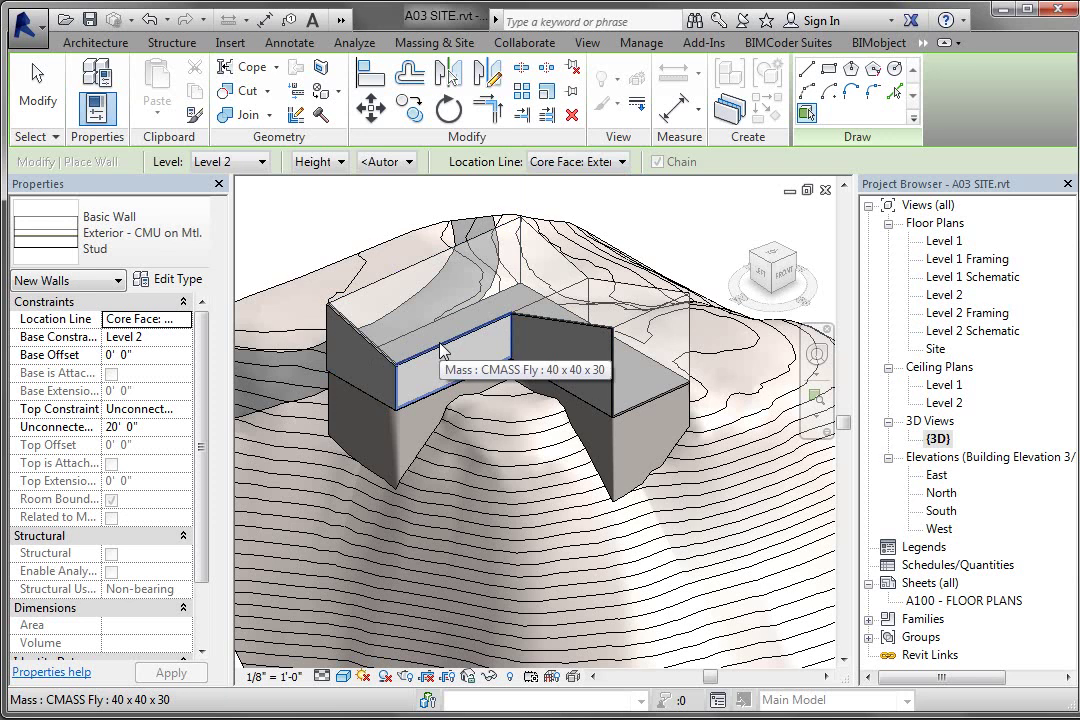
pyautogui.moveTo(440, 330)
pyautogui.keyDown('shift'); pyautogui.mouseDown(button='middle')
pyautogui.moveTo(706, 365)
pyautogui.moveTo(690, 370)
pyautogui.mouseUp(button='middle'); pyautogui.keyUp('shift')
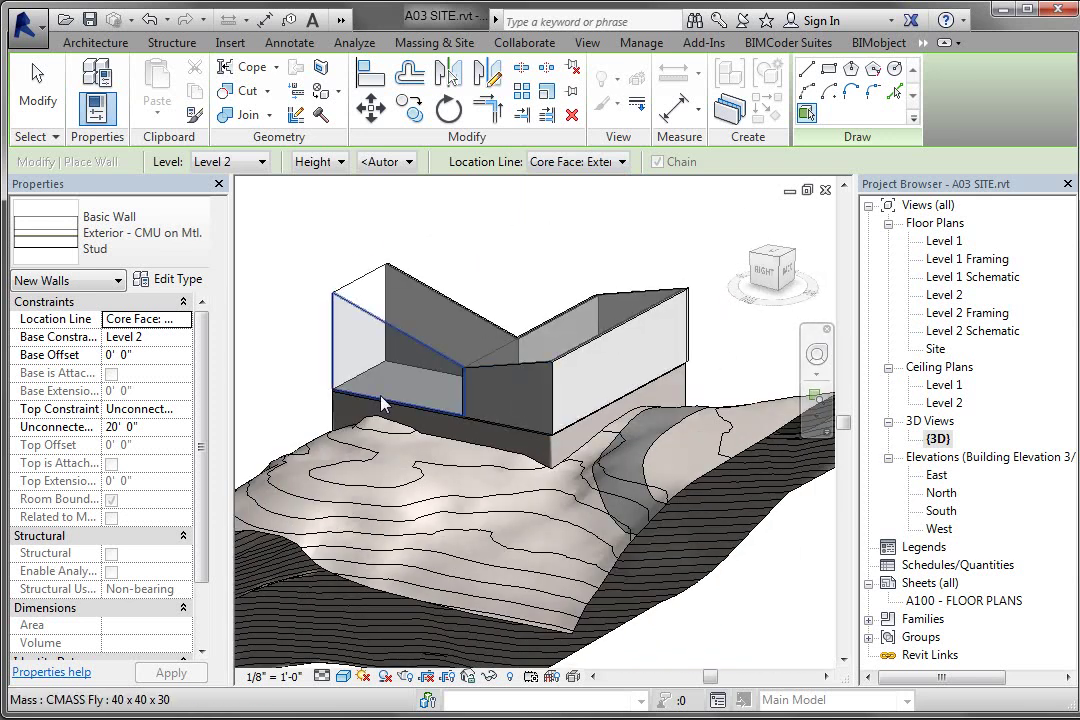
pyautogui.moveTo(520, 300)
pyautogui.keyDown('shift'); pyautogui.mouseDown(button='middle')
pyautogui.moveTo(780, 362)
pyautogui.moveTo(370, 285)
pyautogui.moveTo(575, 333)
pyautogui.mouseUp(button='middle'); pyautogui.keyUp('shift')
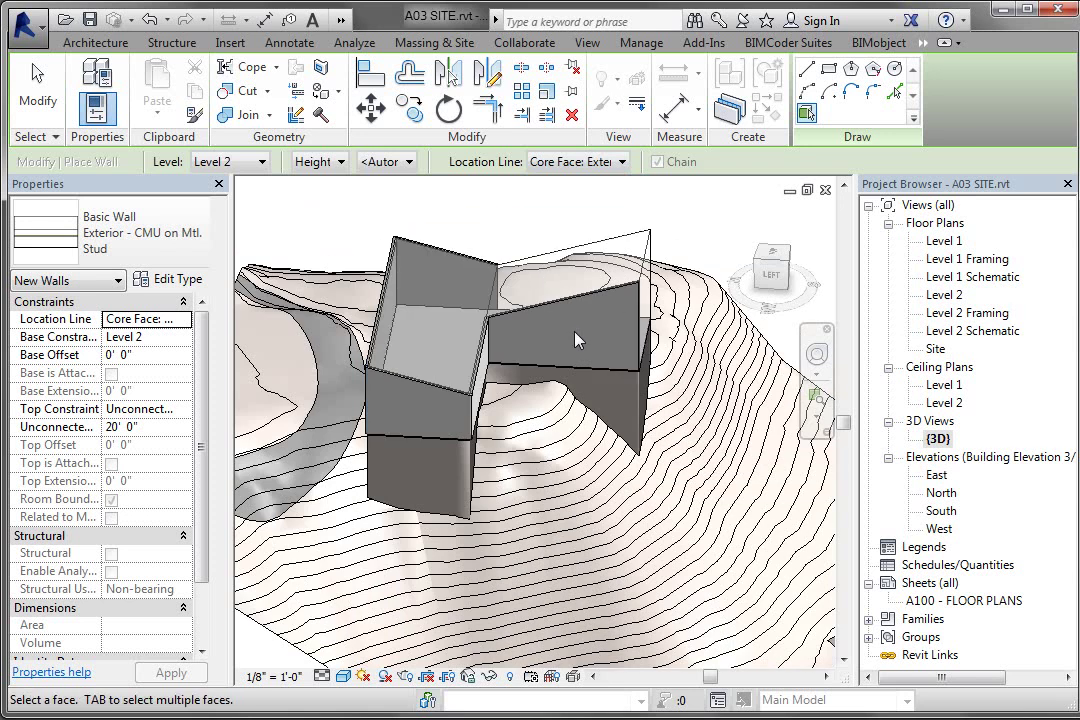
pyautogui.keyDown('shift'); pyautogui.moveTo(575, 340); pyautogui.dragTo(262, 326, button='middle'); pyautogui.keyUp('shift')
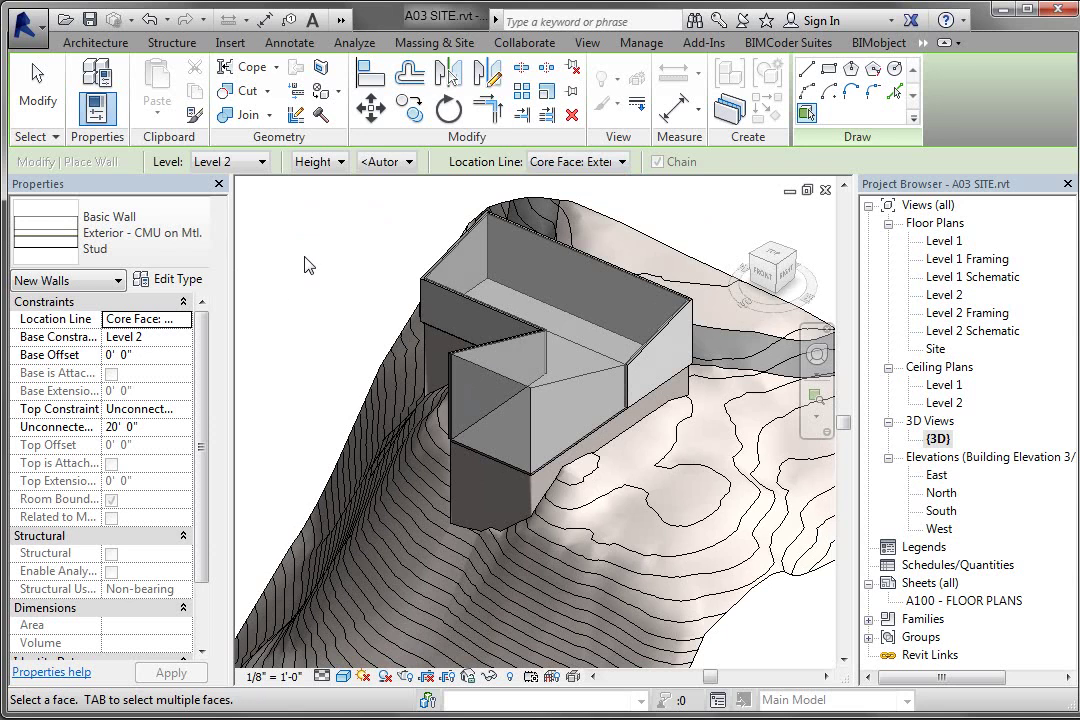
pyautogui.click(192, 260)
pyautogui.moveTo(267, 340); pyautogui.dragTo(267, 480)
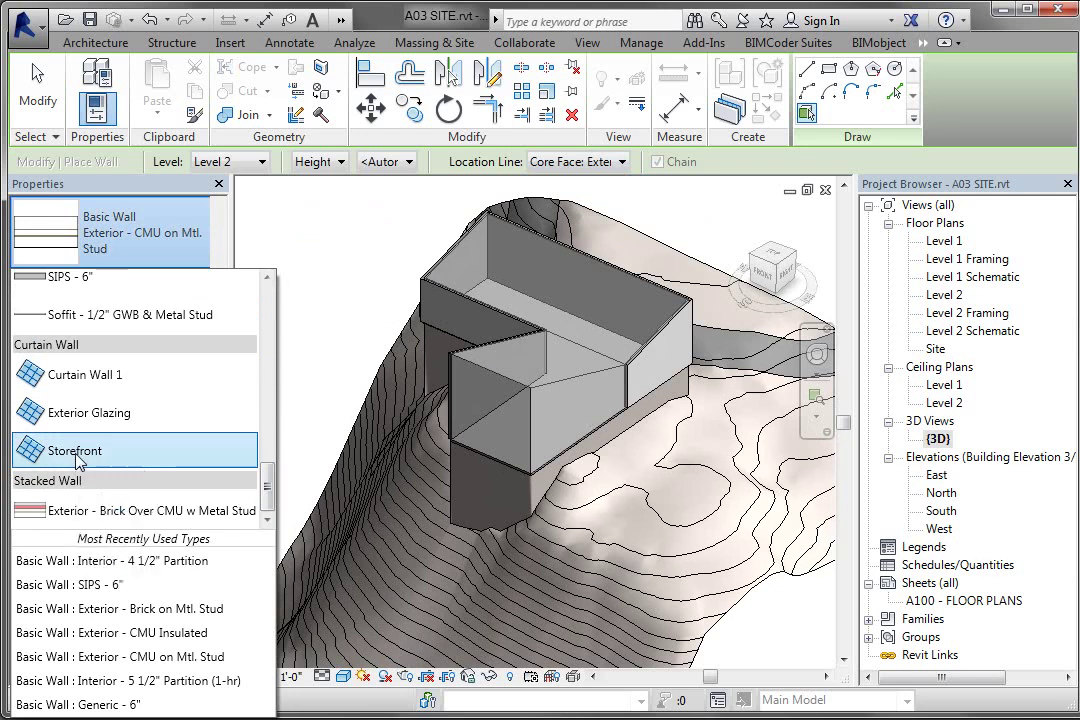
# Place Curtain Wall: Storefront on each face of the angled upper wing
pyautogui.click(75, 451)
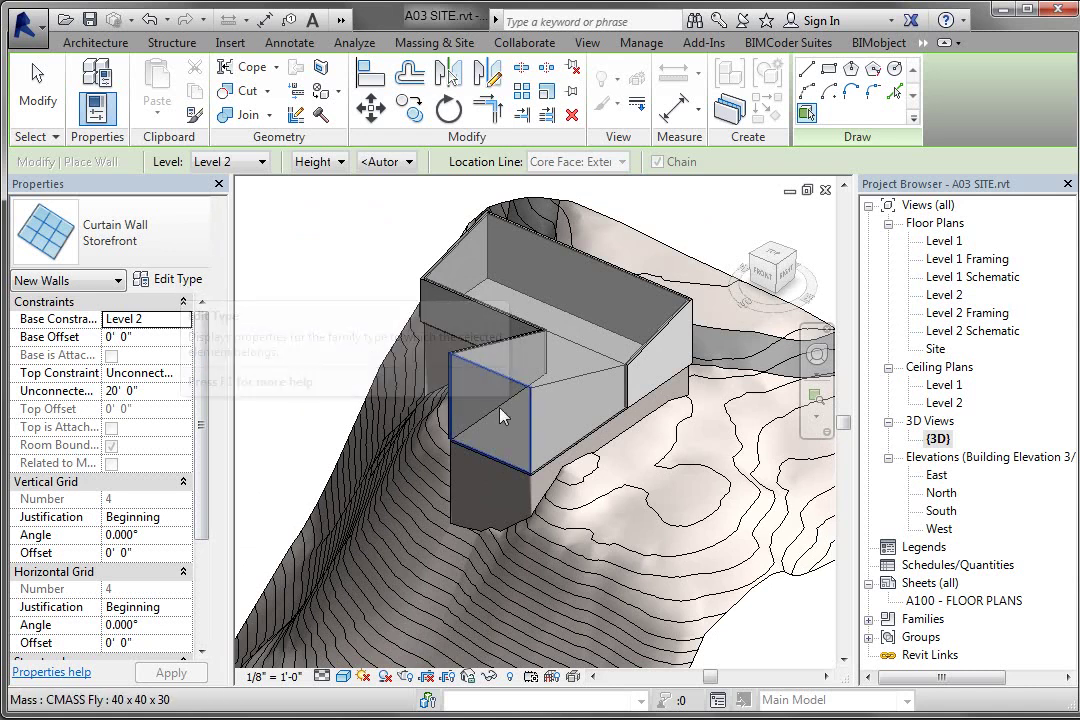
pyautogui.click(575, 415)
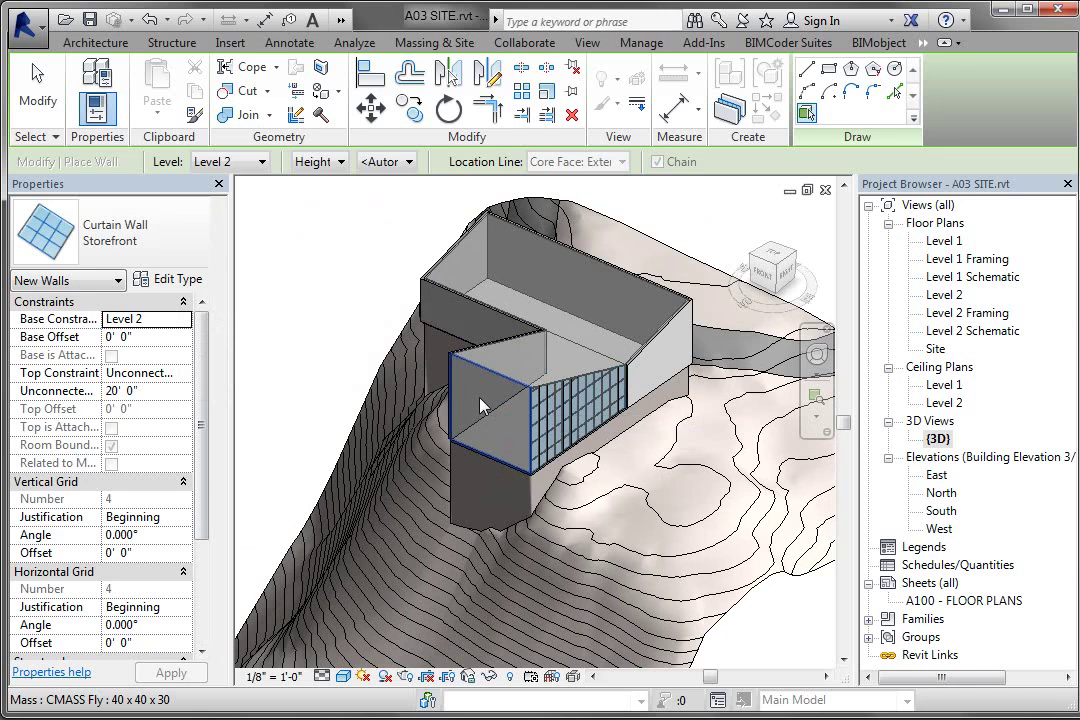
pyautogui.click(395, 421)
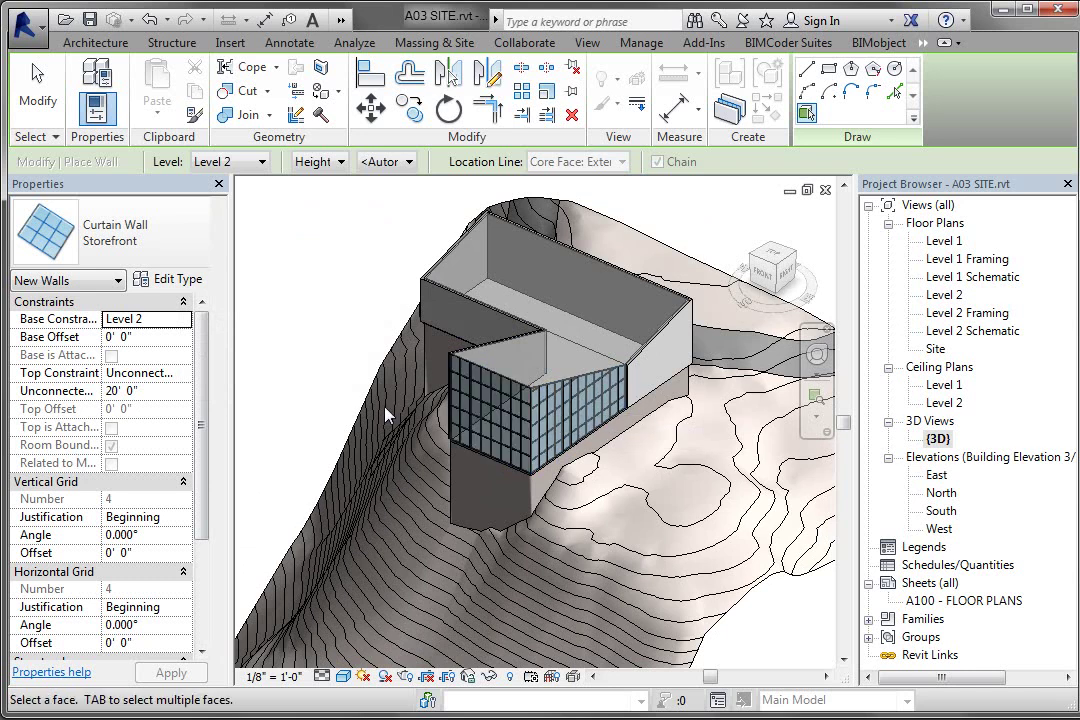
pyautogui.keyDown('shift'); pyautogui.moveTo(440, 390); pyautogui.dragTo(603, 355, button='middle'); pyautogui.keyUp('shift')
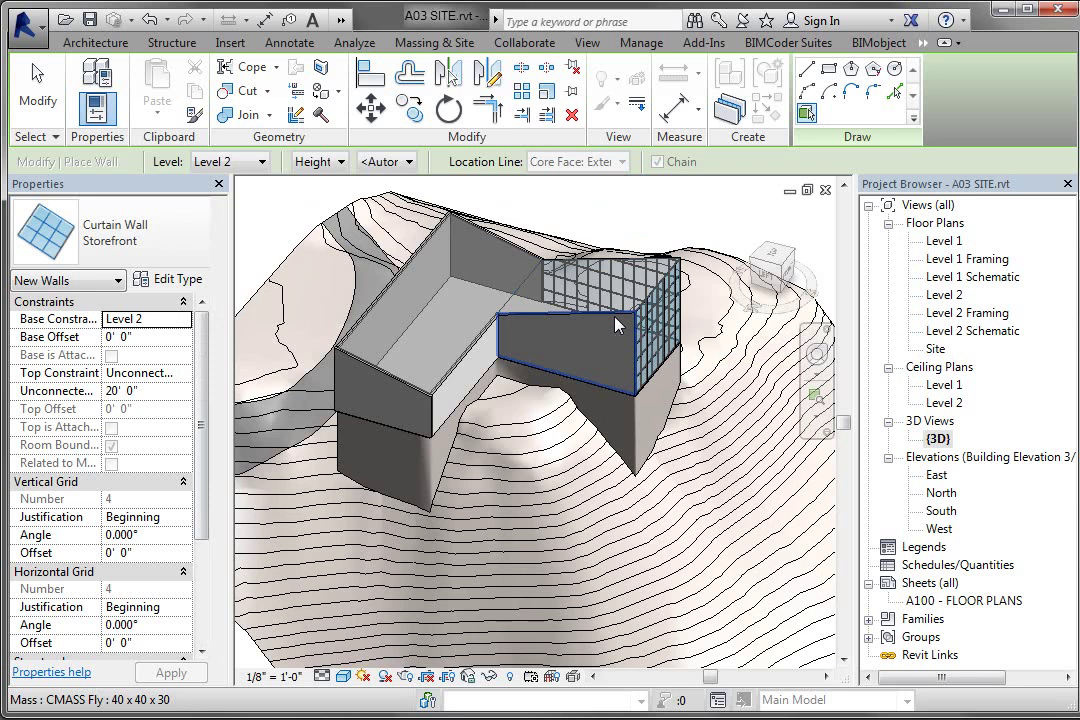
pyautogui.click(617, 325)
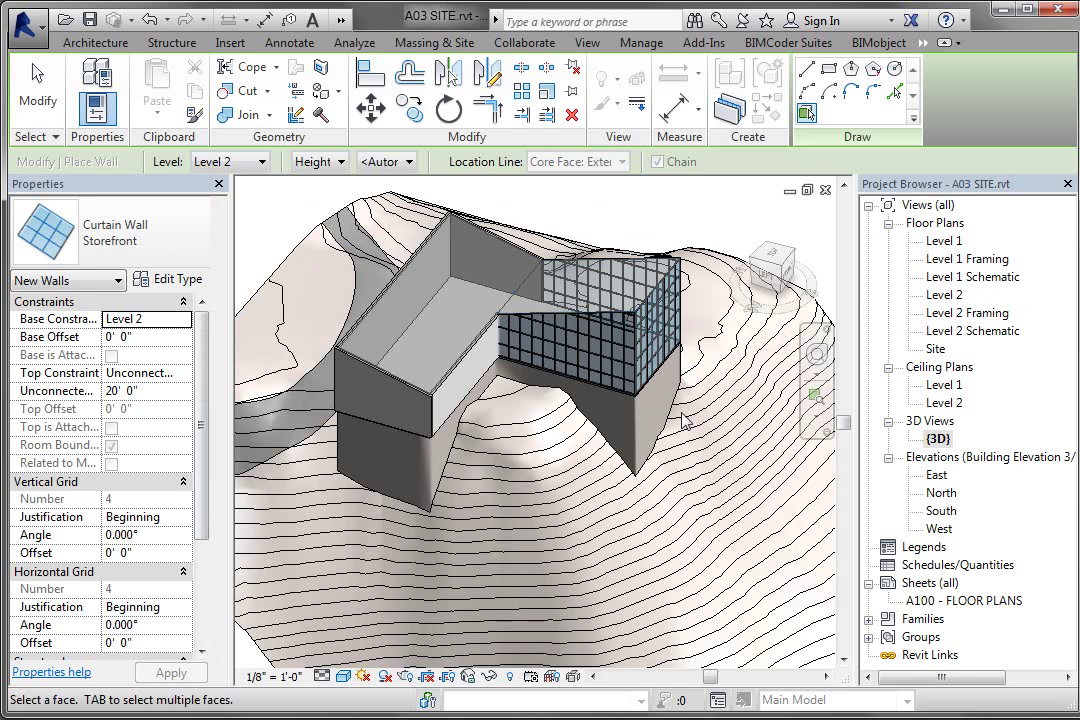
pyautogui.moveTo(580, 355)
pyautogui.keyDown('shift'); pyautogui.mouseDown(button='middle')
pyautogui.moveTo(667, 443)
pyautogui.moveTo(360, 462)
pyautogui.moveTo(627, 421)
pyautogui.moveTo(378, 432)
pyautogui.mouseUp(button='middle'); pyautogui.keyUp('shift')
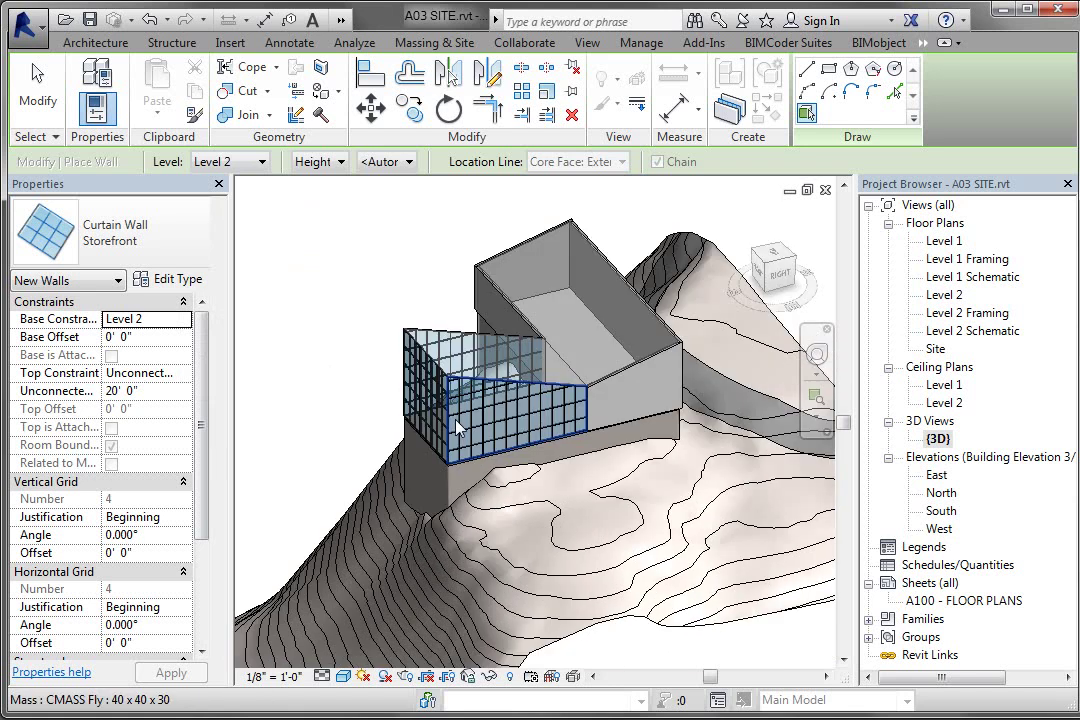
pyautogui.scroll(3, 378, 432)
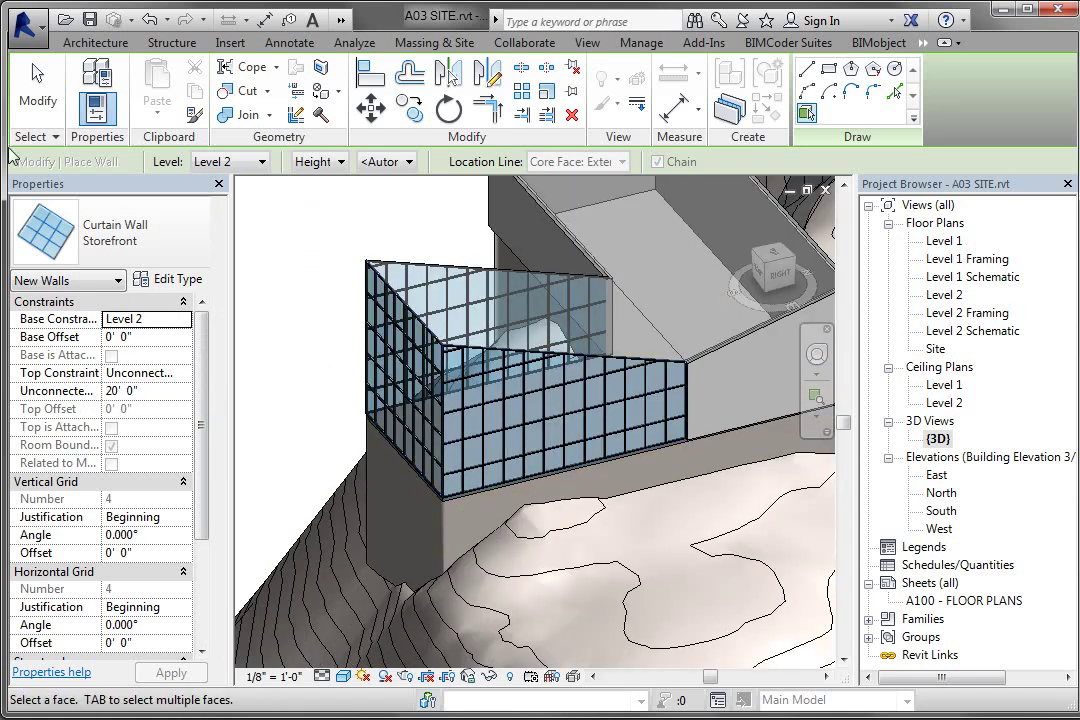
# Set Storefront vertical spacing to 10' and horizontal layout to Maximum Spacing at 10'
pyautogui.click(178, 280)
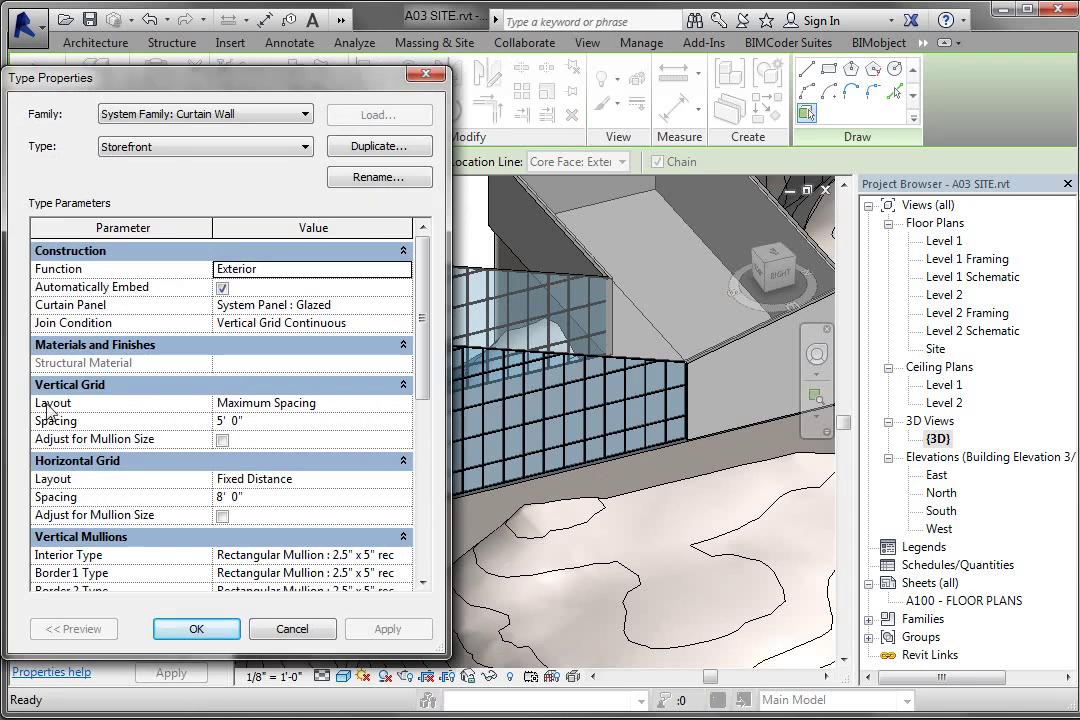
pyautogui.click(297, 421)
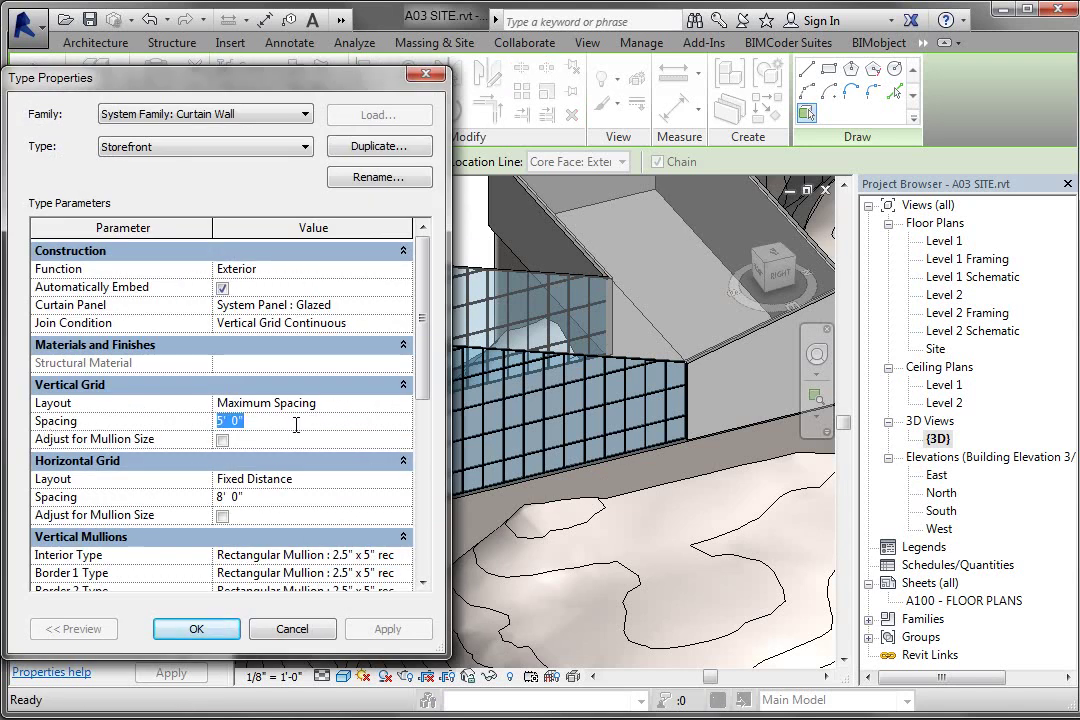
pyautogui.write('10')
pyautogui.click(293, 497)
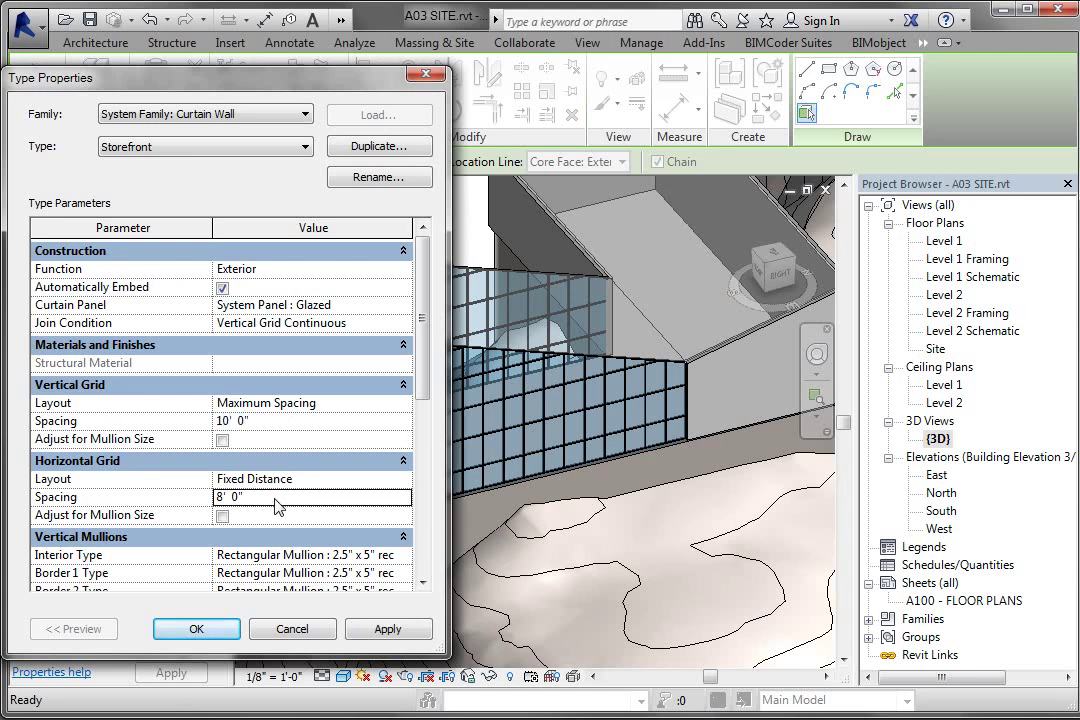
pyautogui.write('10')
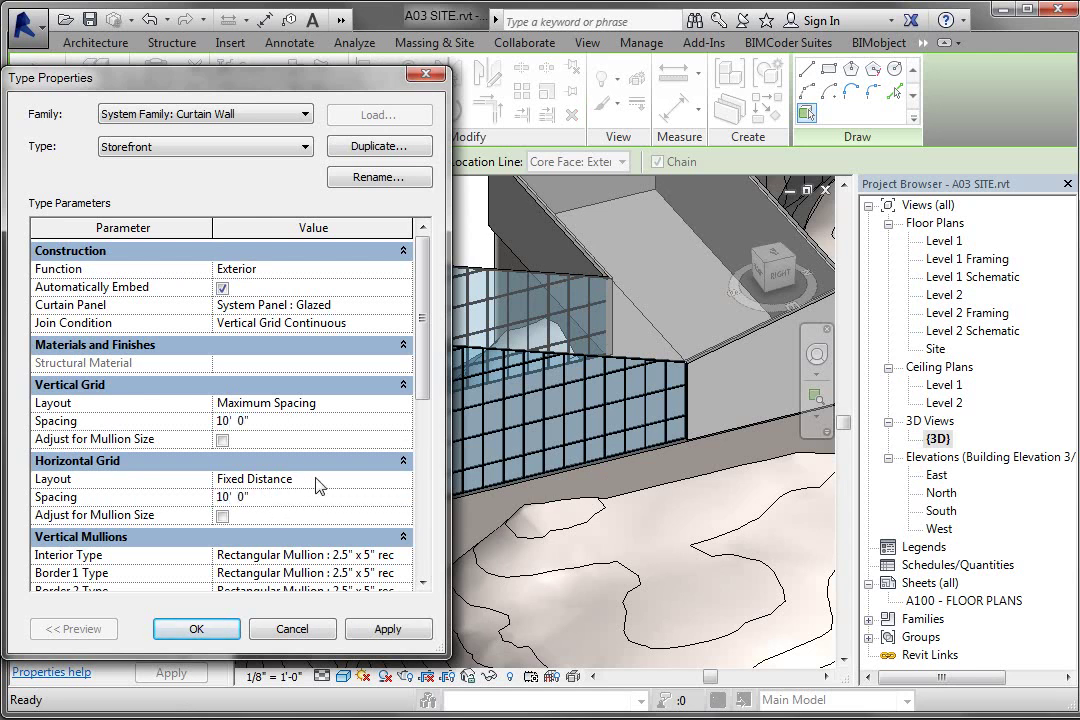
pyautogui.click(314, 485)
pyautogui.click(405, 481)
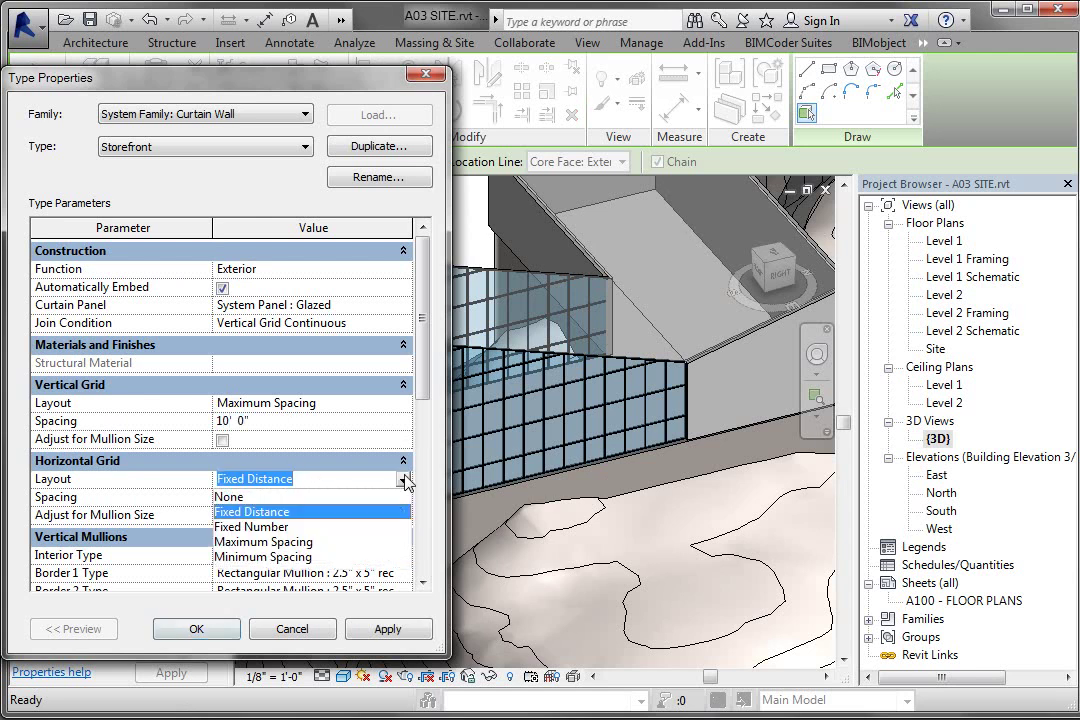
pyautogui.click(263, 542)
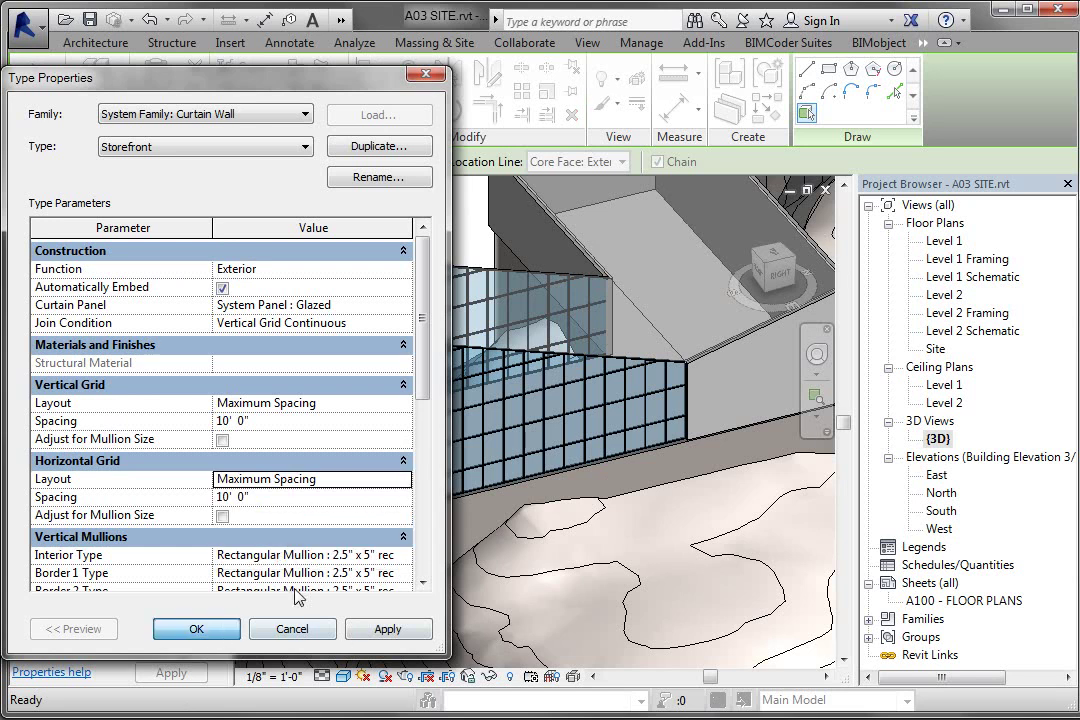
pyautogui.click(196, 628)
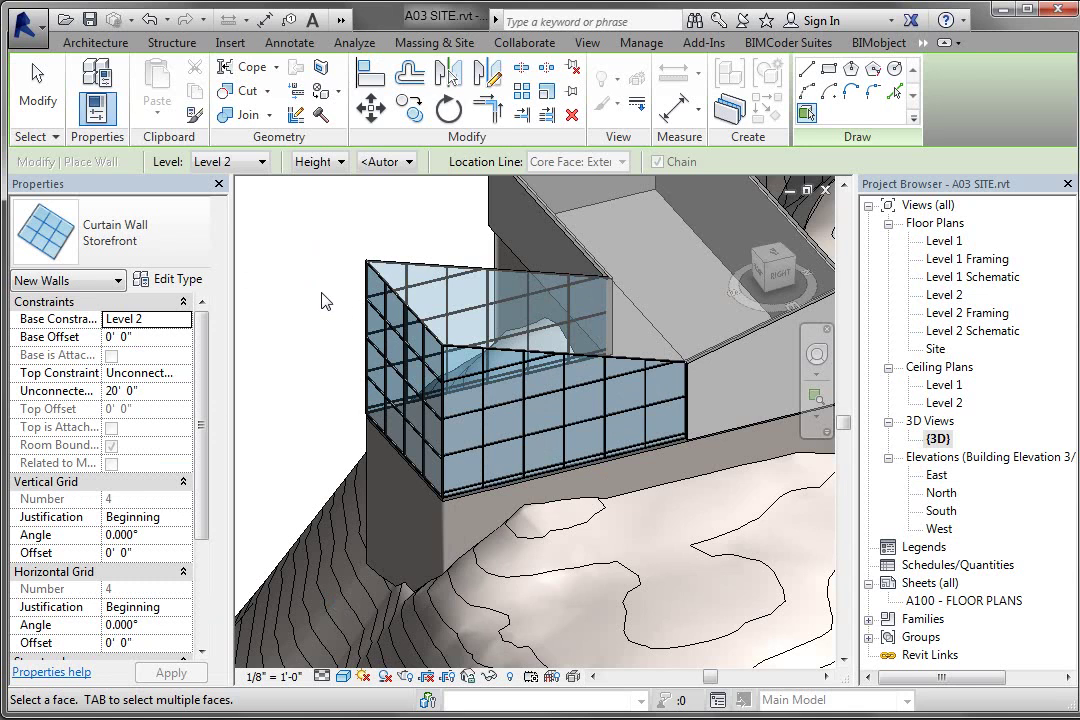
pyautogui.moveTo(325, 300)
pyautogui.keyDown('shift'); pyautogui.mouseDown(button='middle')
pyautogui.moveTo(506, 330)
pyautogui.moveTo(362, 332)
pyautogui.moveTo(620, 300)
pyautogui.mouseUp(button='middle'); pyautogui.keyUp('shift')
pyautogui.scroll(-4, 360, 325)
pyautogui.scroll(3, 624, 313)
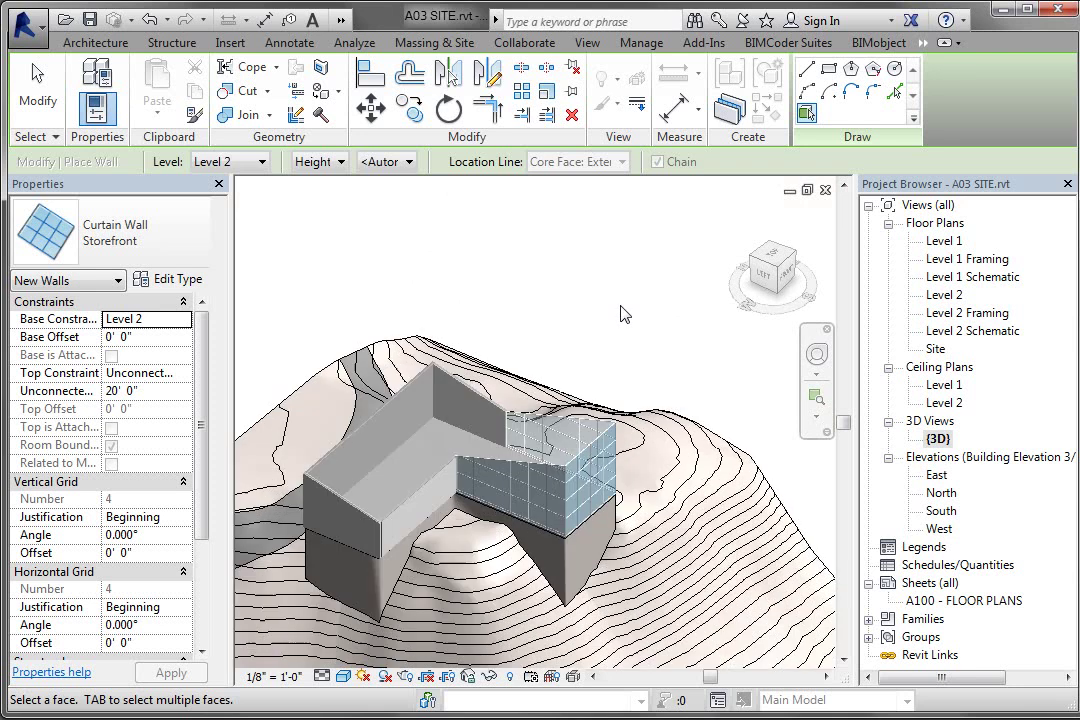
pyautogui.scroll(2, 624, 313)
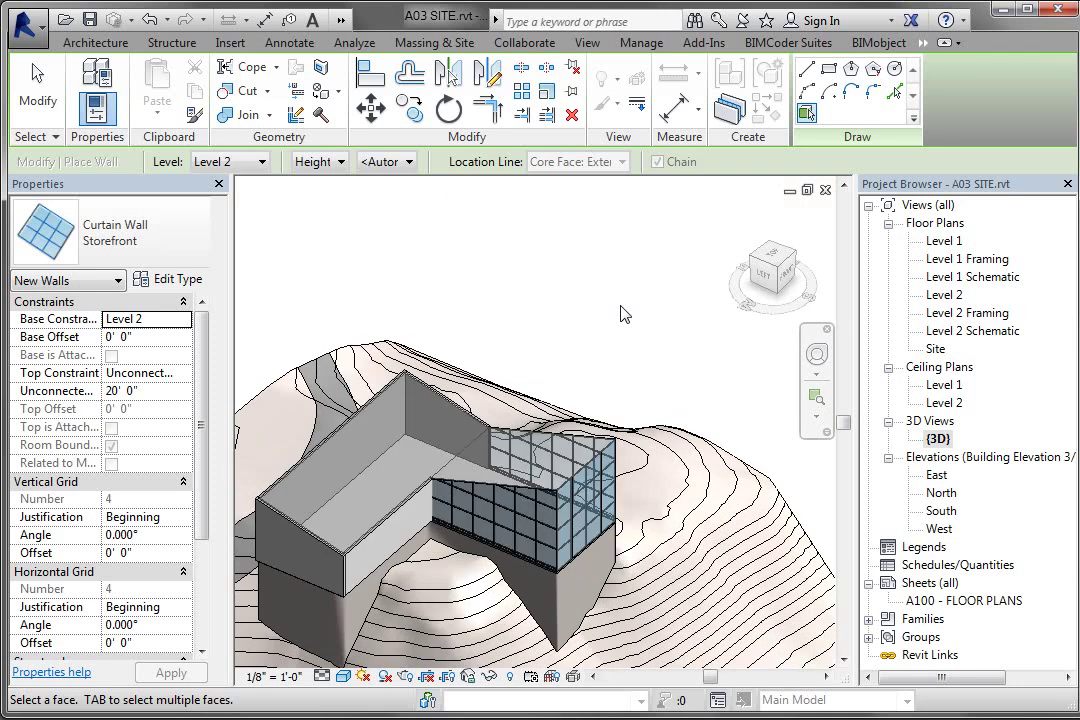
# Start Roof by Face with the Steel Truss - Insulation on Metal Deck - EPDM roof type
pyautogui.click(95, 42)
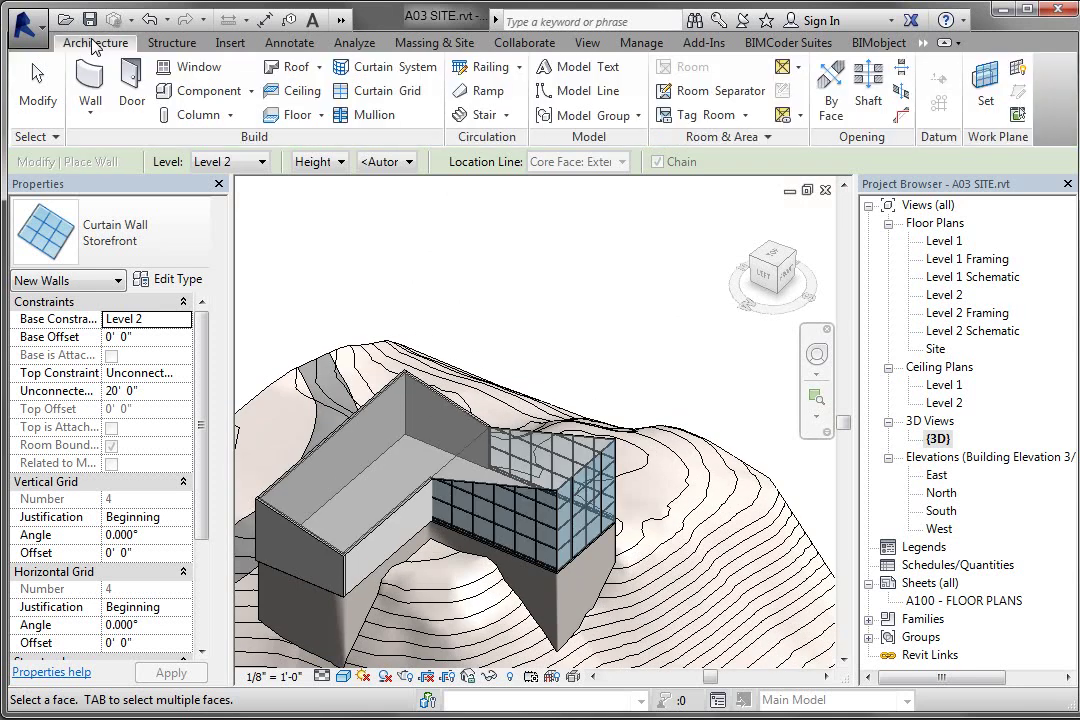
pyautogui.click(319, 70)
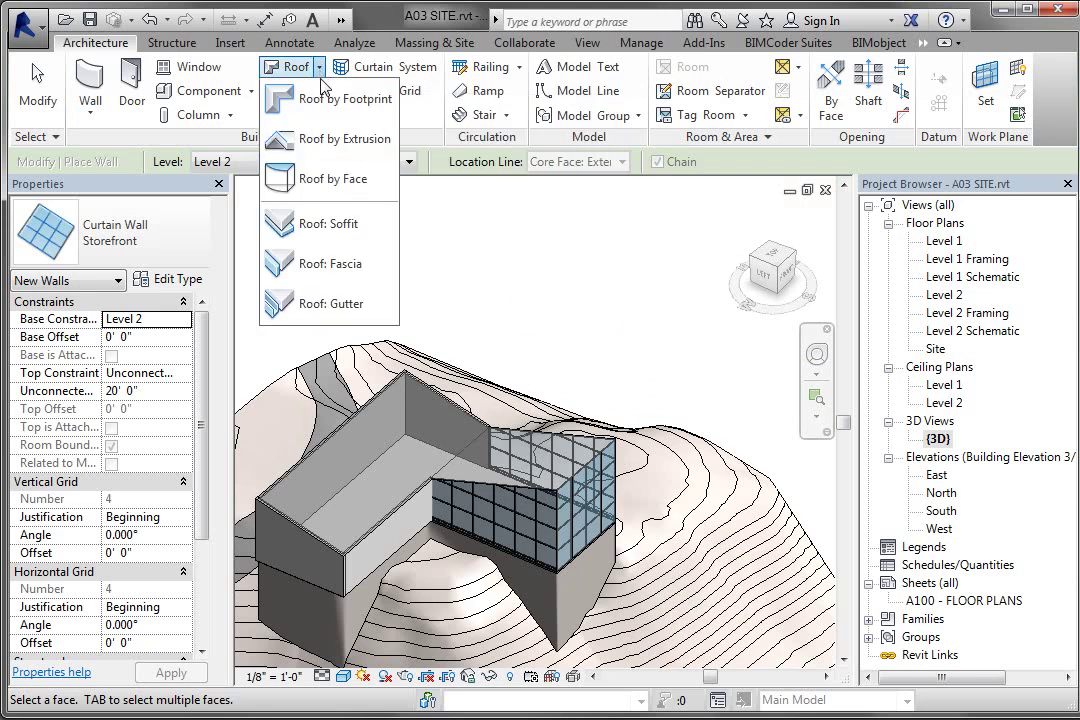
pyautogui.click(332, 178)
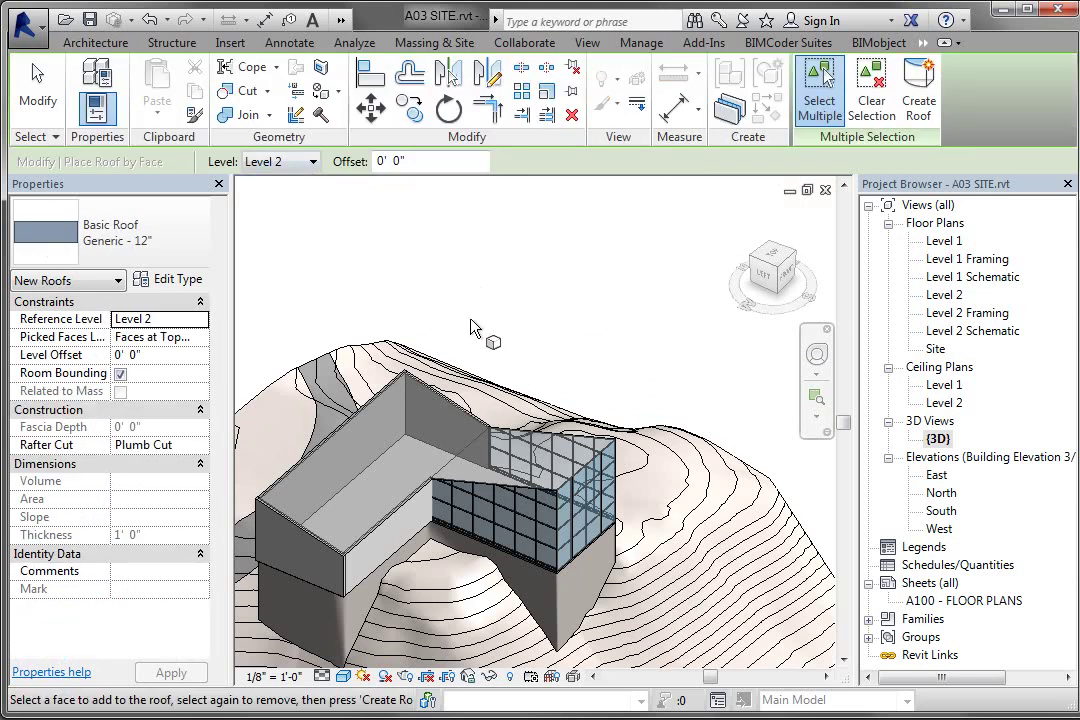
pyautogui.click(395, 430)
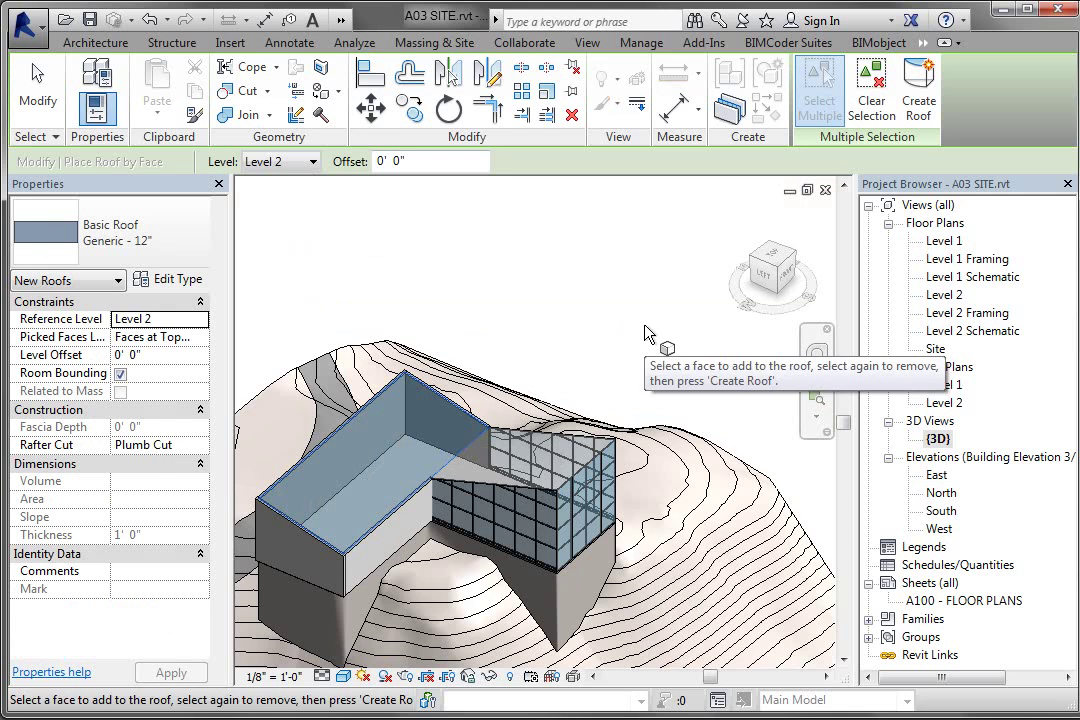
pyautogui.click(190, 235)
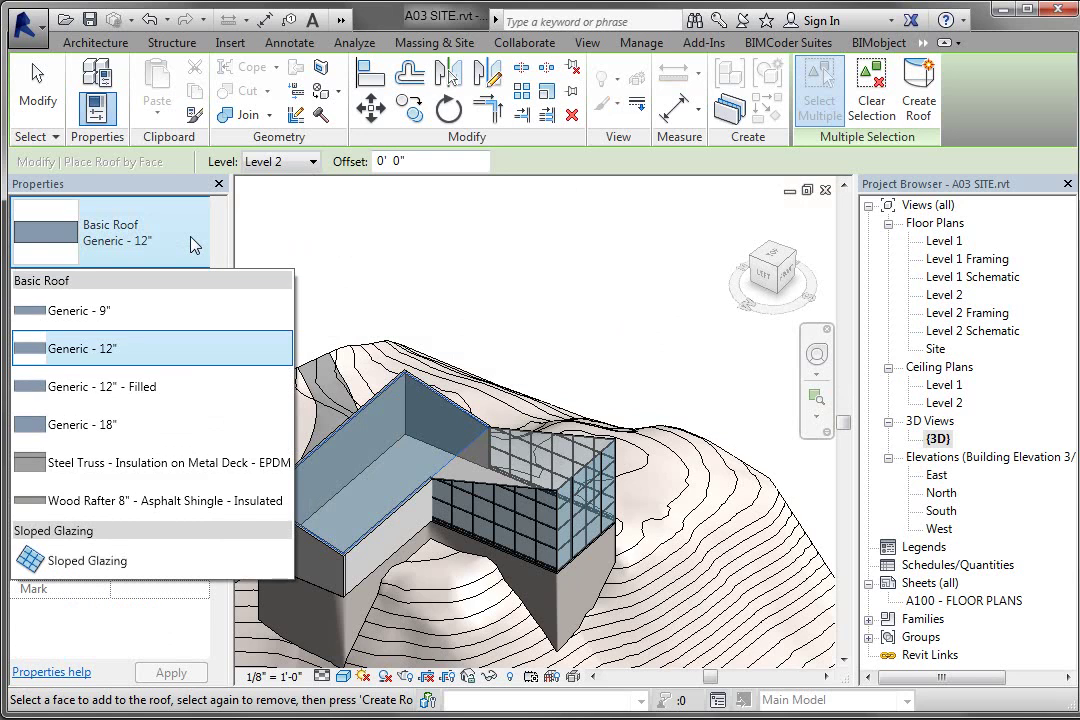
pyautogui.click(189, 466)
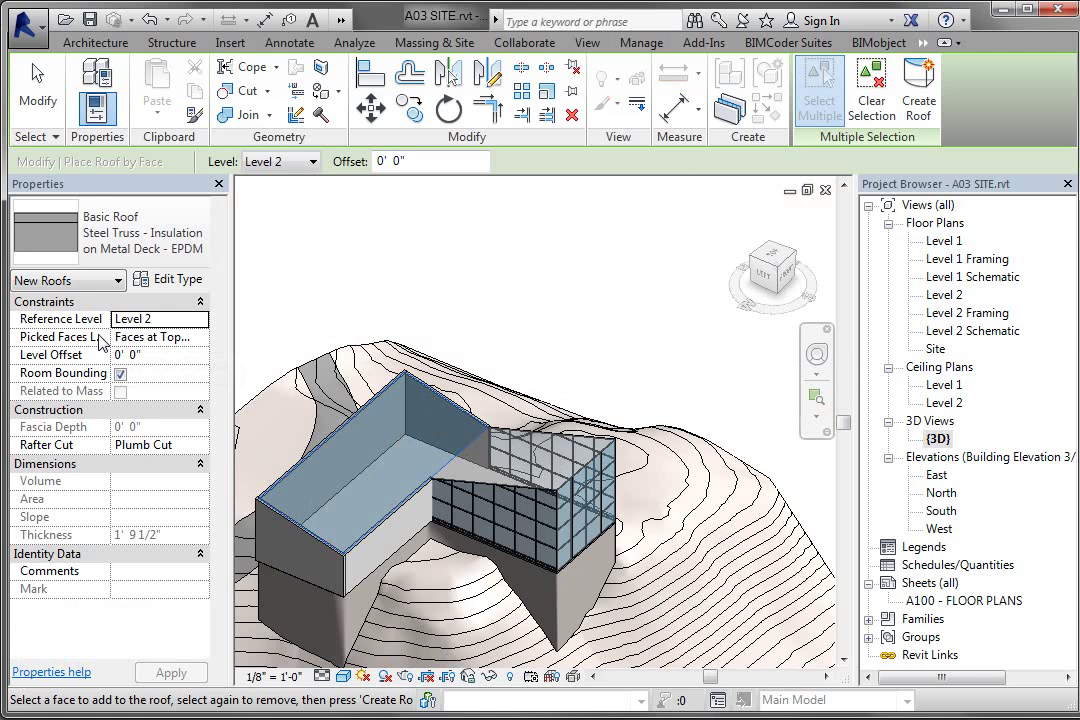
# Set Picked Faces Location to Bottom and attempt a roof on the glazed mass, dismissing the error
pyautogui.moveTo(110, 338)
pyautogui.mouseDown()
pyautogui.moveTo(150, 333)
pyautogui.moveTo(97, 336)
pyautogui.mouseUp()
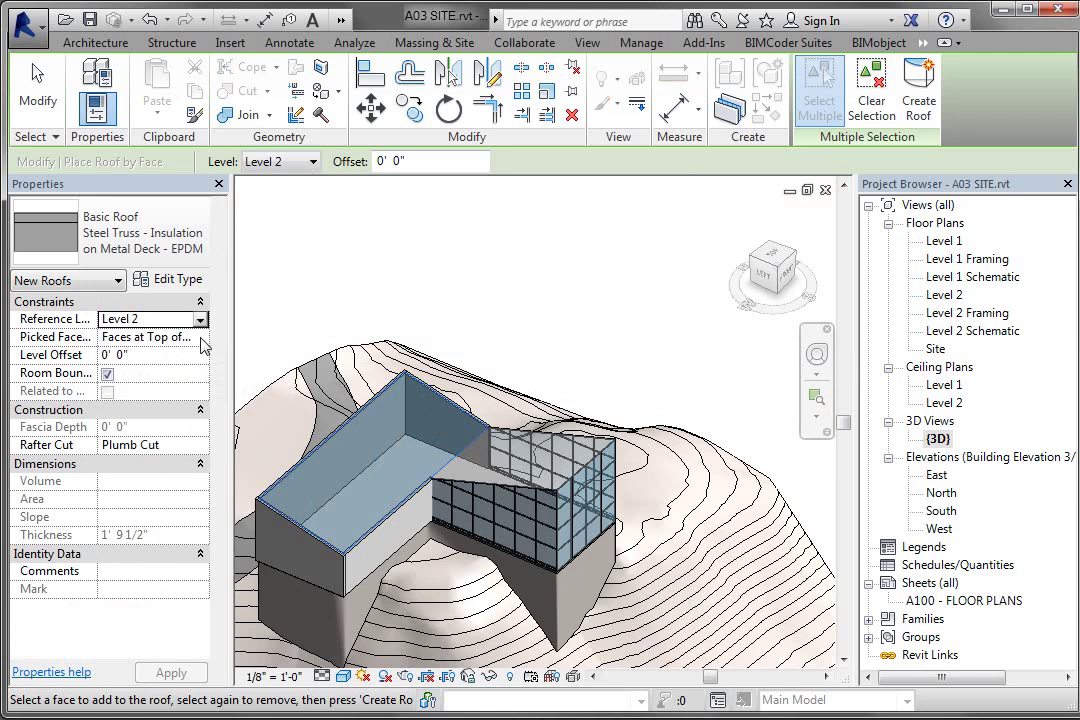
pyautogui.click(200, 337)
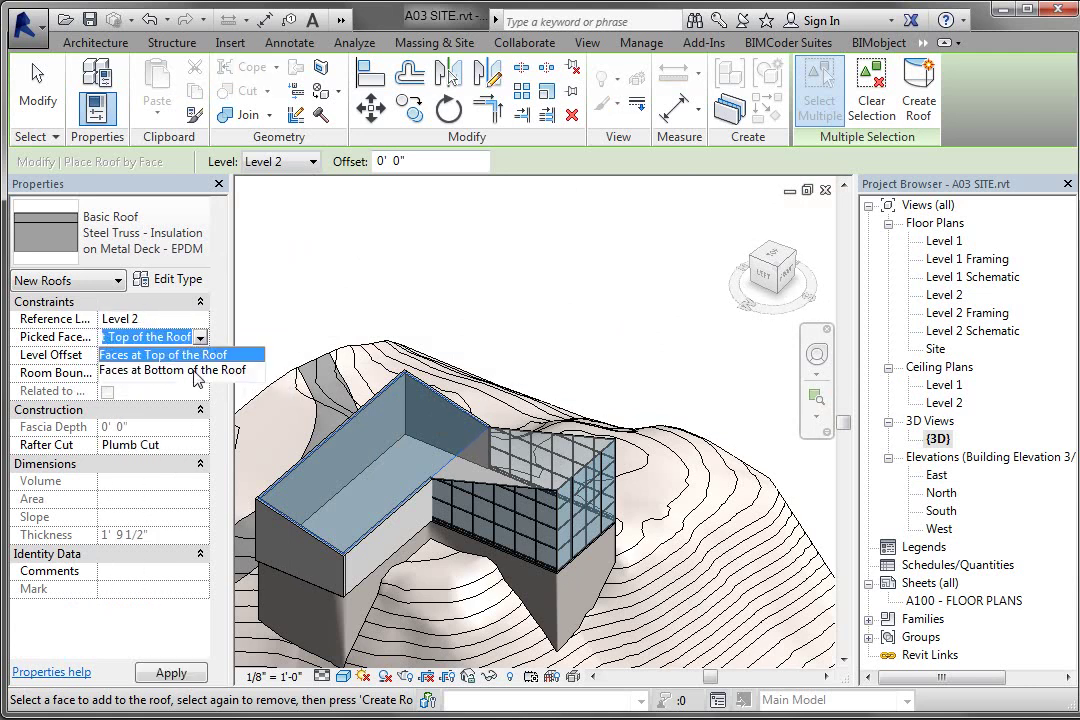
pyautogui.click(190, 371)
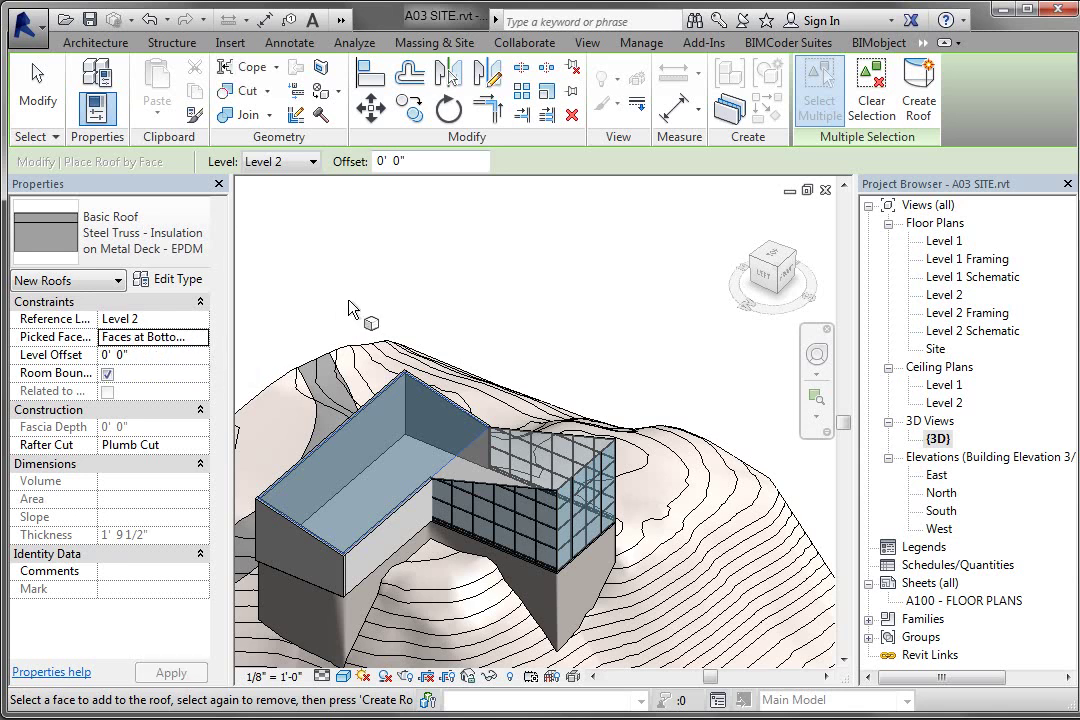
pyautogui.click(550, 448)
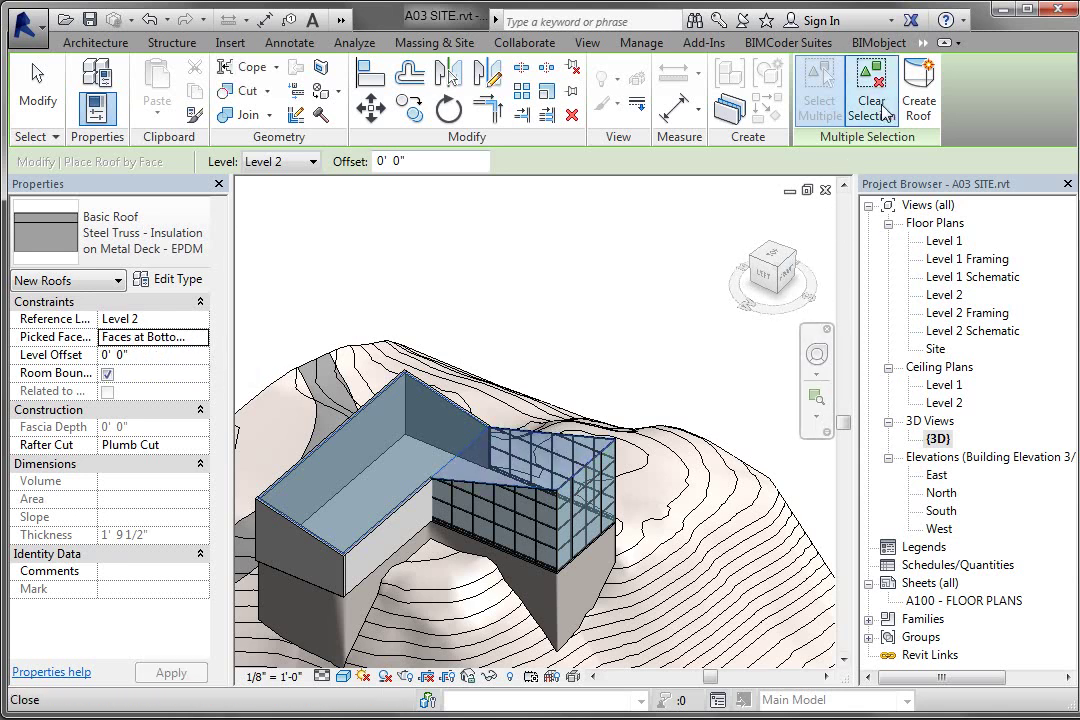
pyautogui.click(919, 95)
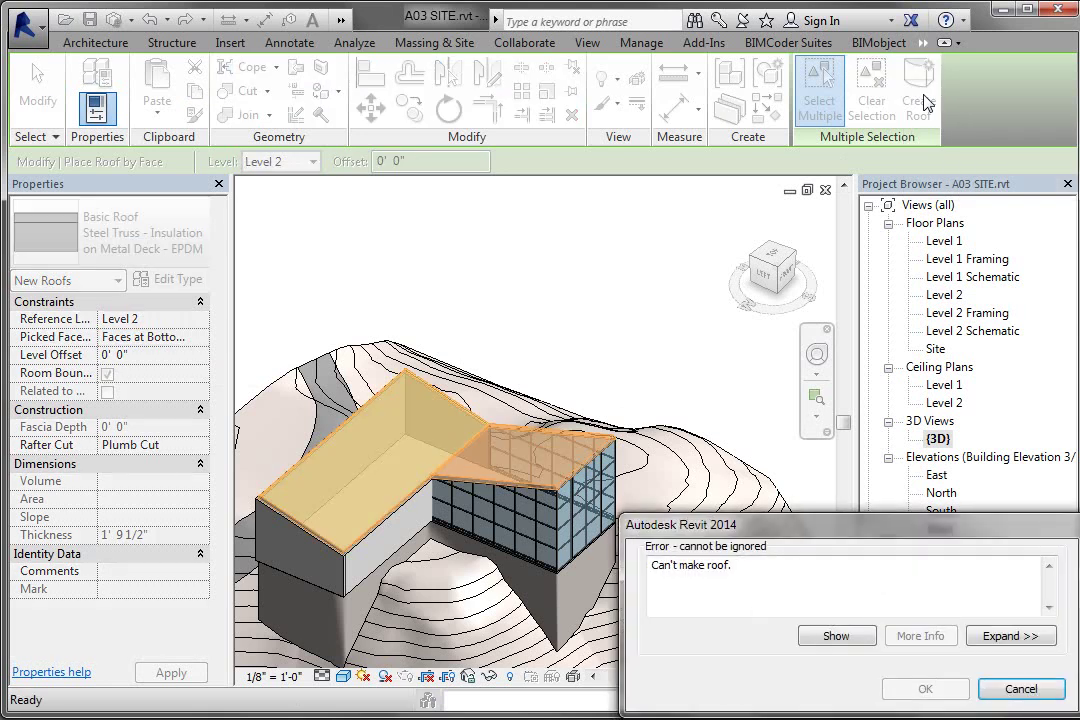
pyautogui.click(1034, 695)
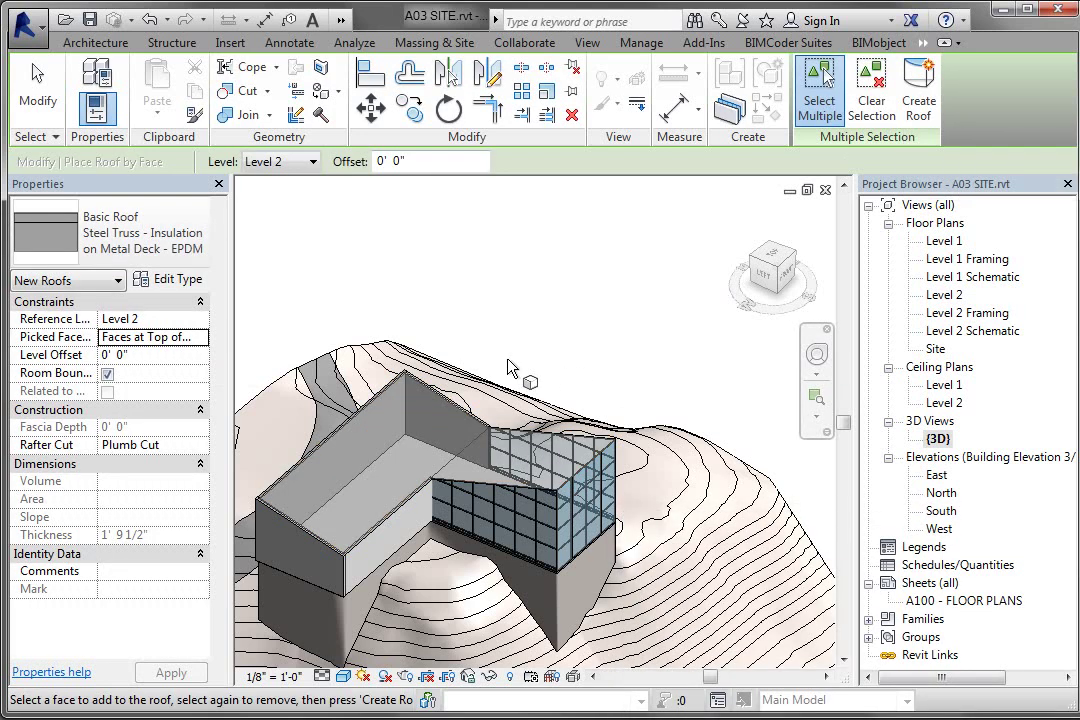
# Create bottom-face roofs on the top faces of the larger mass and the glass mass
pyautogui.click(203, 342)
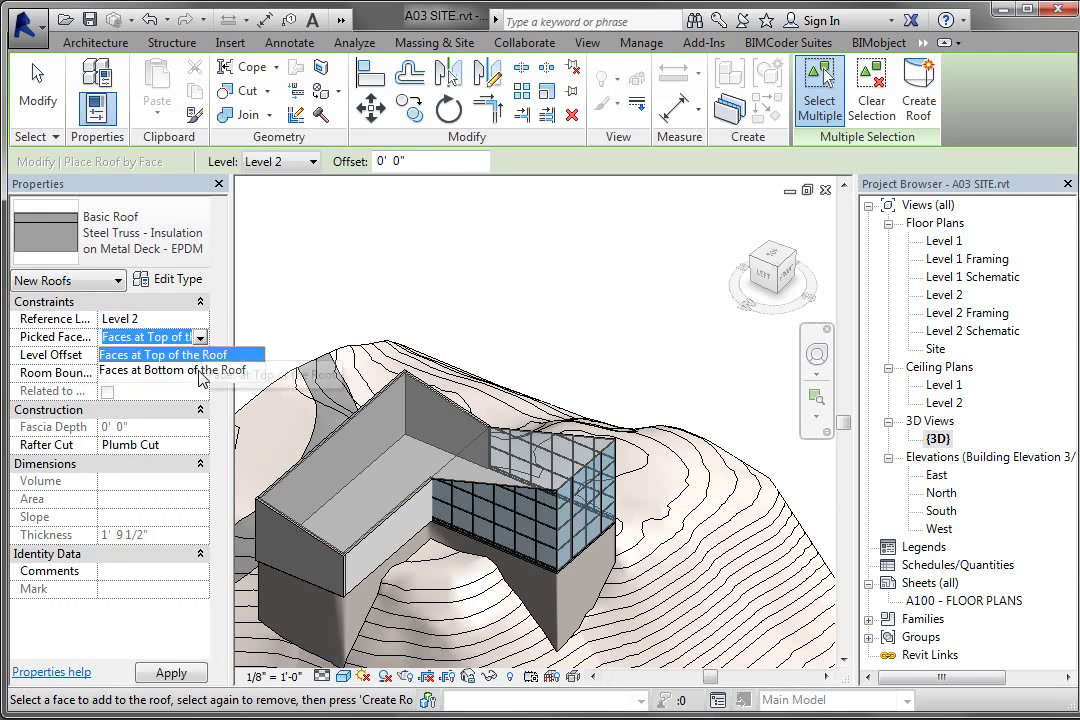
pyautogui.click(175, 368)
pyautogui.click(440, 420)
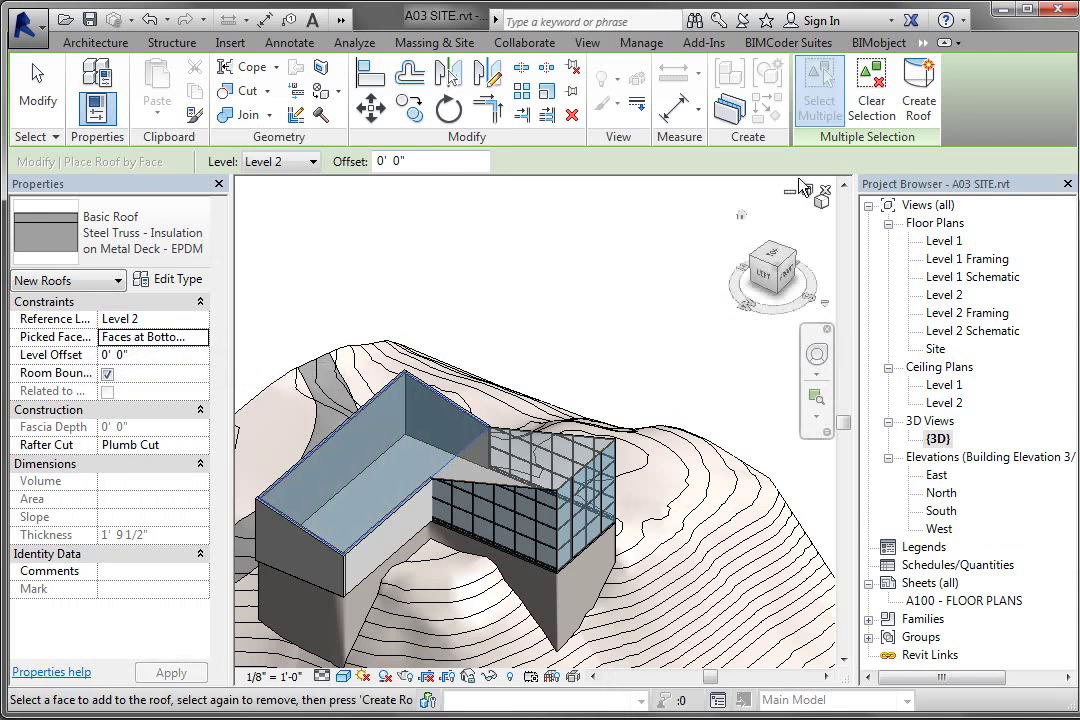
pyautogui.click(919, 90)
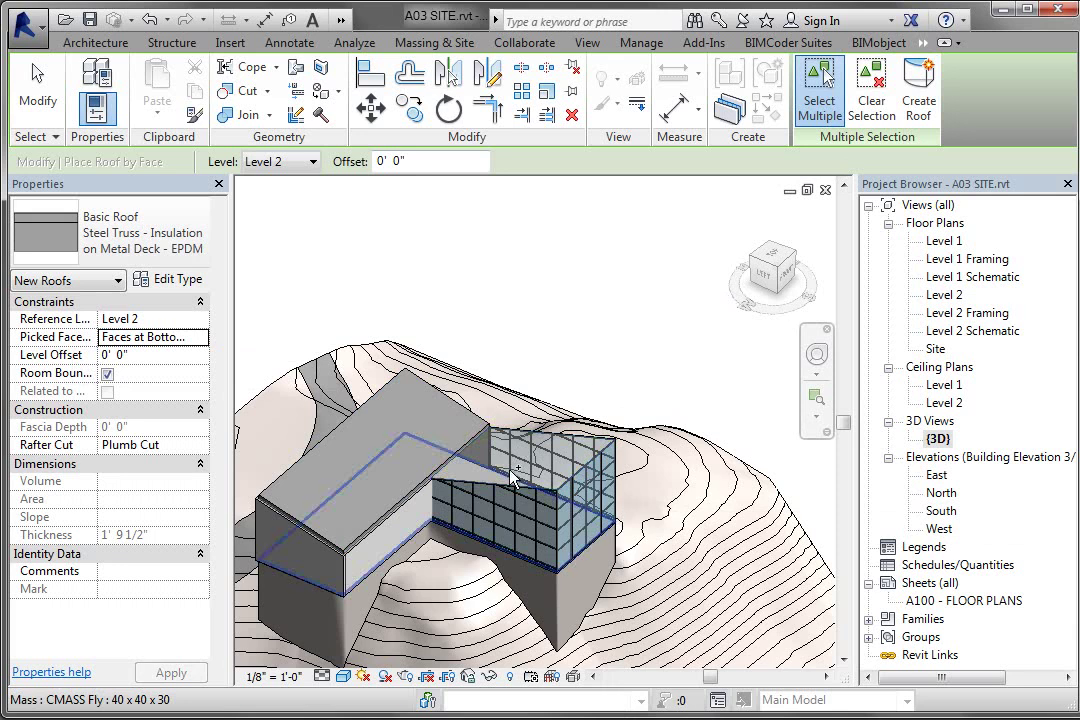
pyautogui.click(510, 455)
pyautogui.click(919, 100)
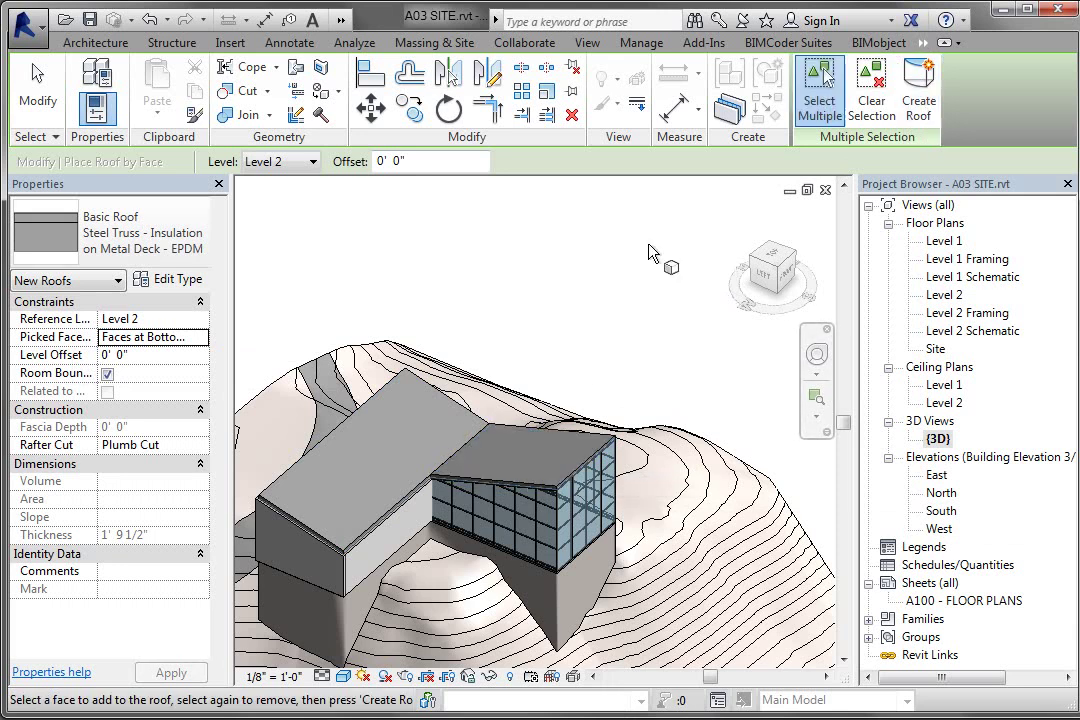
# Finish roof placement and stretch an edge of each roof outward as an overhang
pyautogui.click(37, 85)
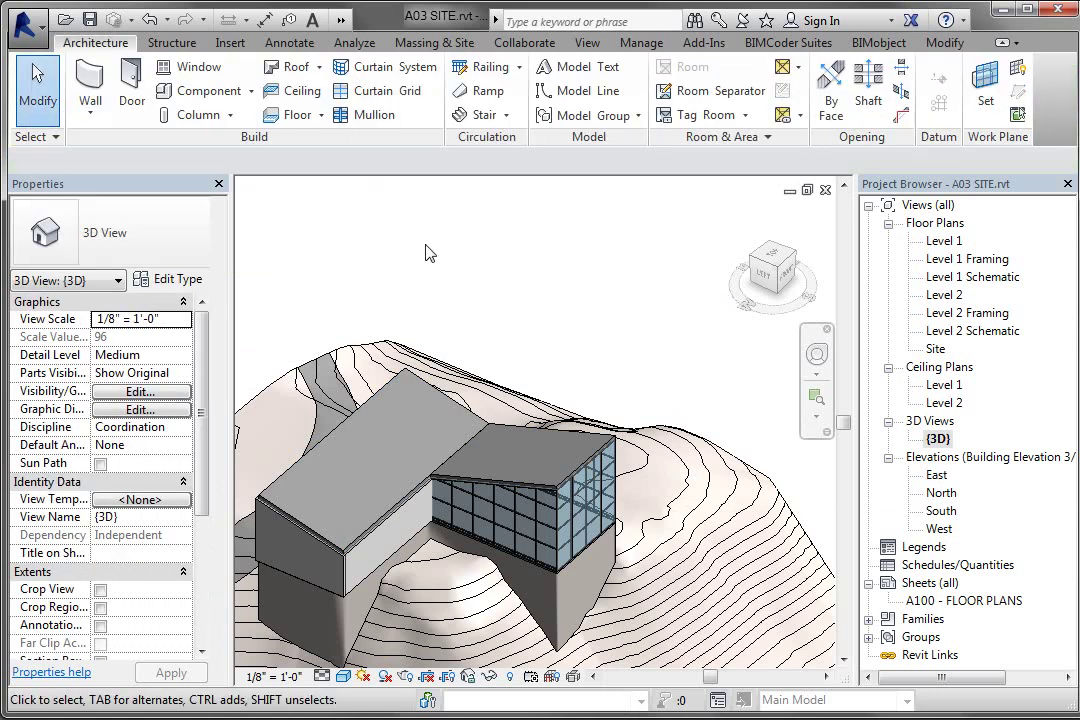
pyautogui.click(577, 445)
pyautogui.keyDown('shift'); pyautogui.moveTo(577, 445); pyautogui.dragTo(582, 468, button='middle'); pyautogui.keyUp('shift')
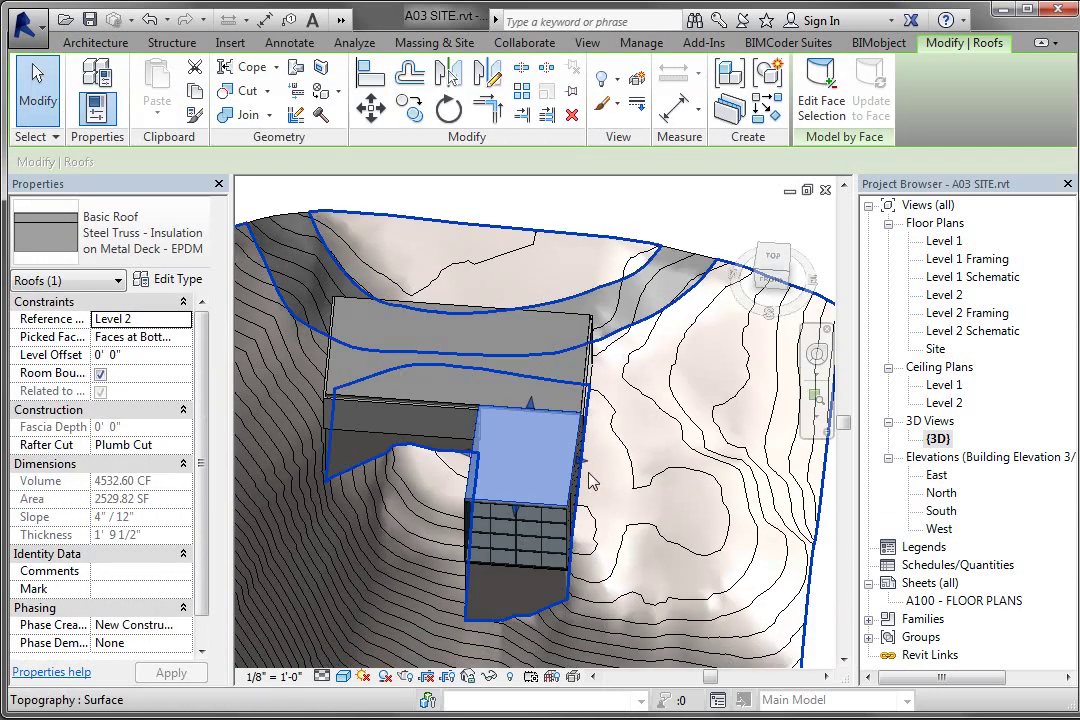
pyautogui.click(562, 373)
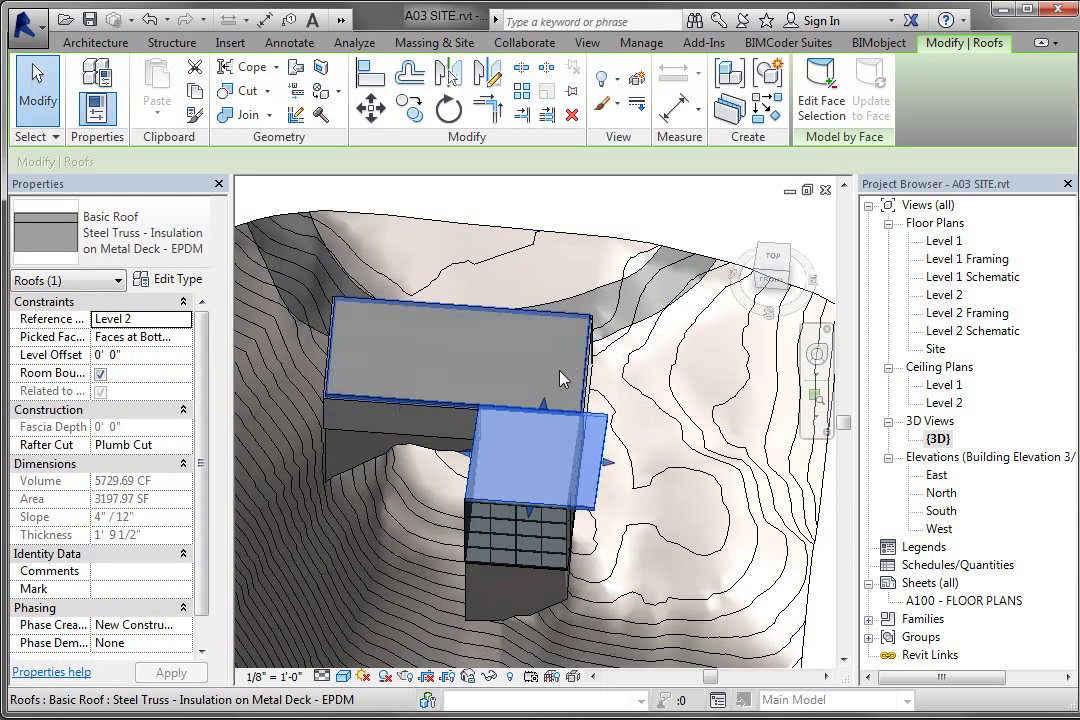
pyautogui.moveTo(594, 372); pyautogui.dragTo(624, 368)
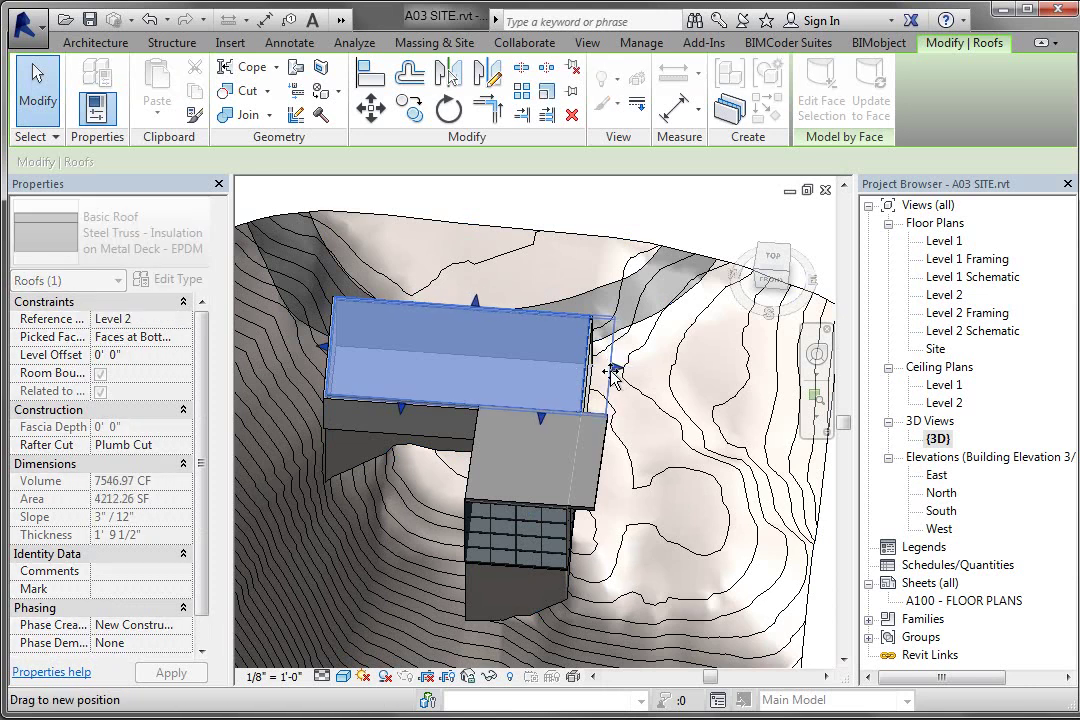
pyautogui.click(480, 440)
pyautogui.moveTo(474, 443); pyautogui.dragTo(448, 443)
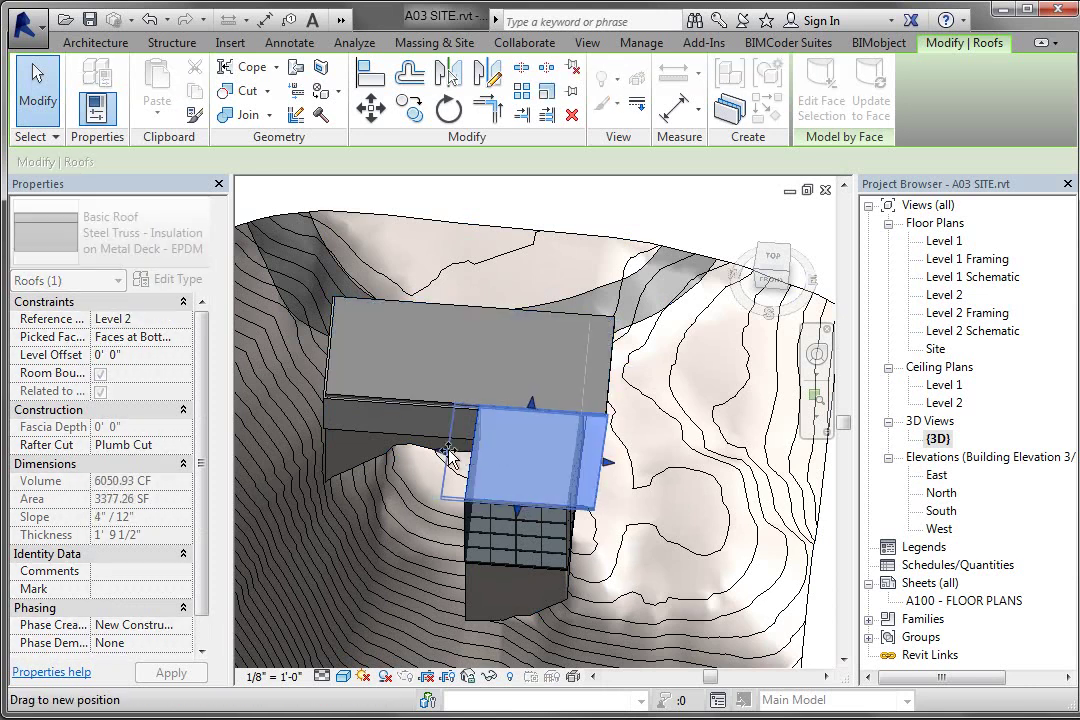
# Extend the larger roof's left and far edges outward past the CMU walls
pyautogui.click(400, 390)
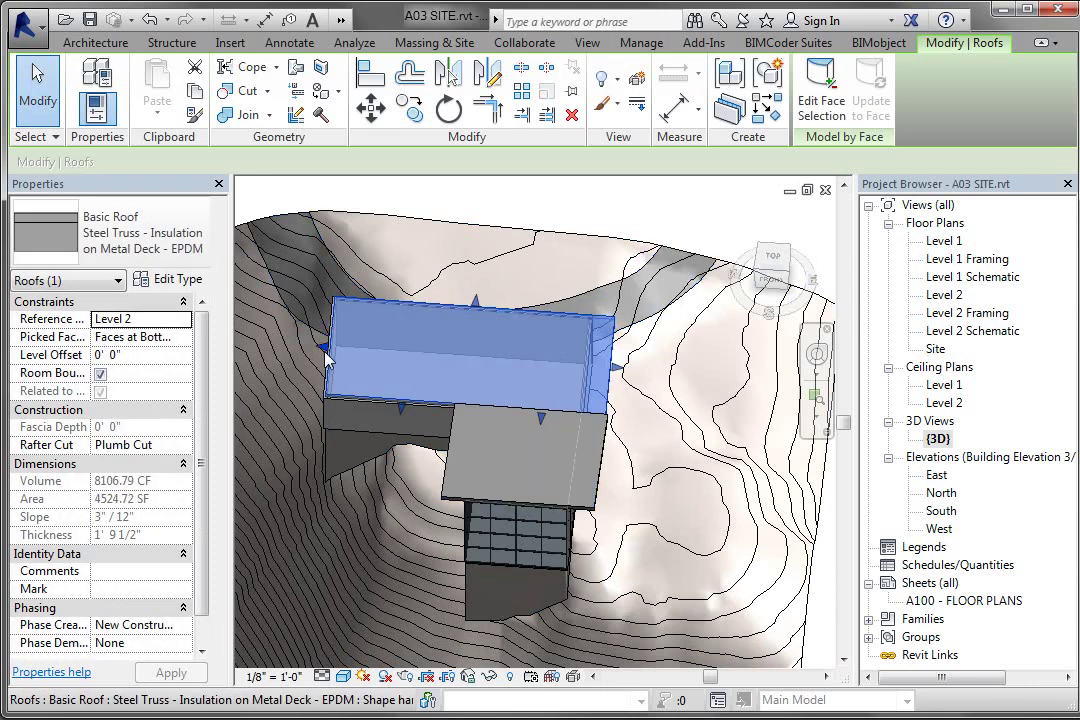
pyautogui.moveTo(325, 348); pyautogui.dragTo(318, 348)
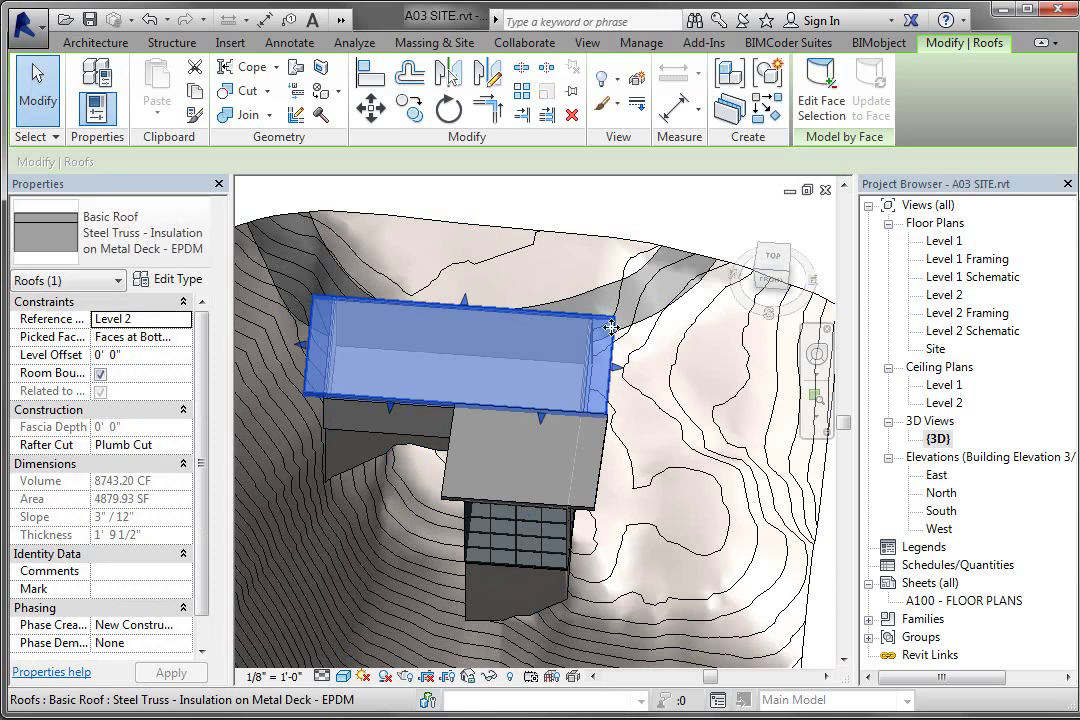
pyautogui.keyDown('shift'); pyautogui.moveTo(430, 360); pyautogui.dragTo(316, 373, button='middle'); pyautogui.keyUp('shift')
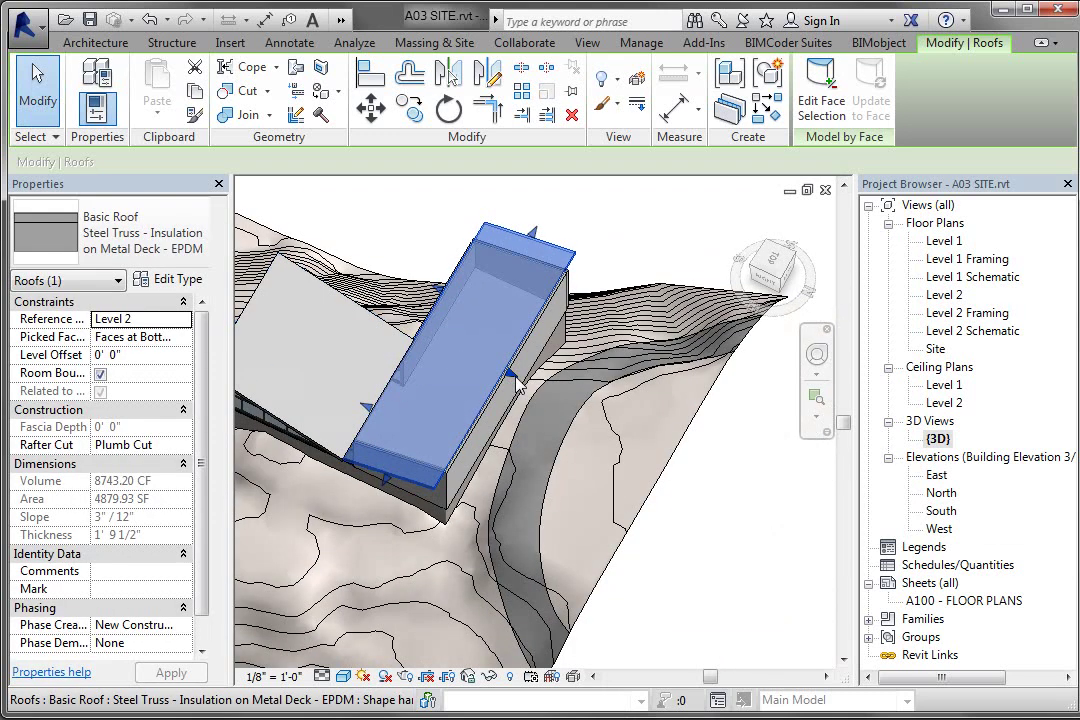
pyautogui.moveTo(508, 372); pyautogui.dragTo(528, 388)
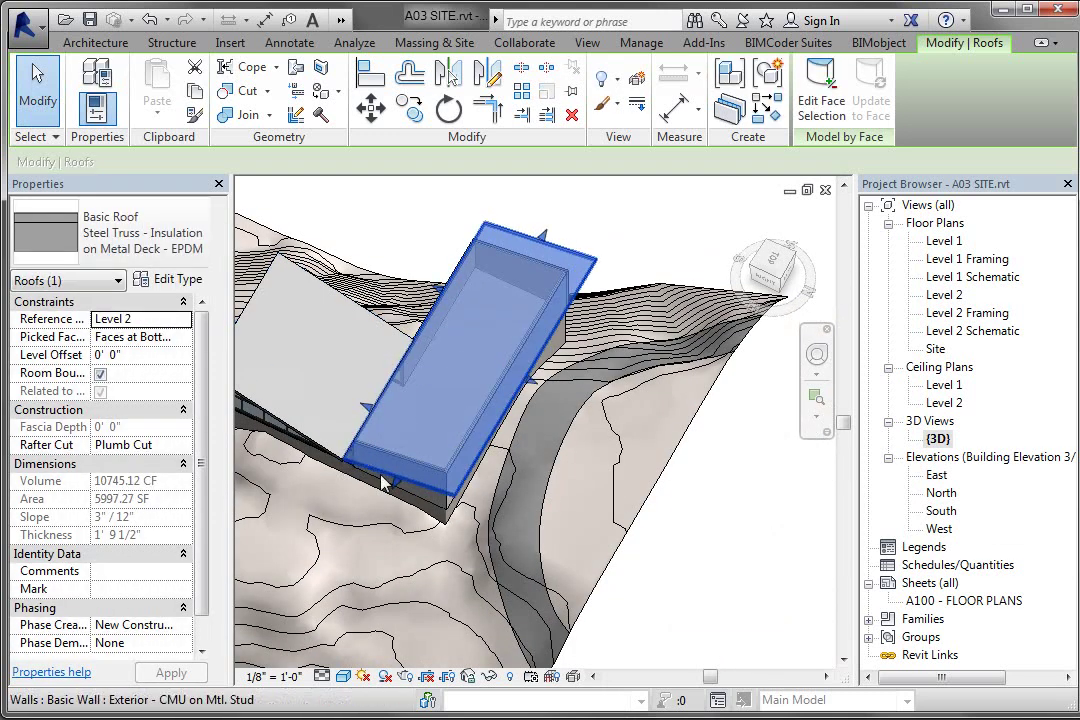
pyautogui.scroll(3, 381, 473)
pyautogui.keyDown('shift'); pyautogui.moveTo(381, 473); pyautogui.dragTo(675, 335, button='middle'); pyautogui.keyUp('shift')
pyautogui.scroll(2, 675, 335)
pyautogui.scroll(2, 572, 405)
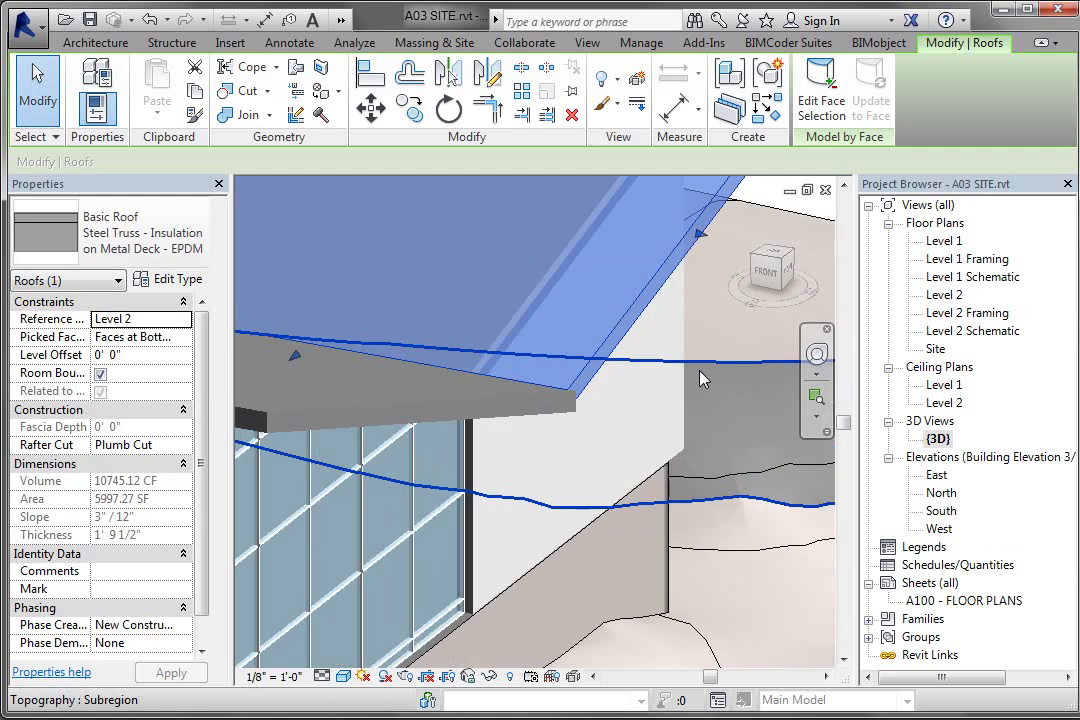
# Align the roof's side fascia with the wall end face, then pull that edge outward again
pyautogui.click(370, 74)
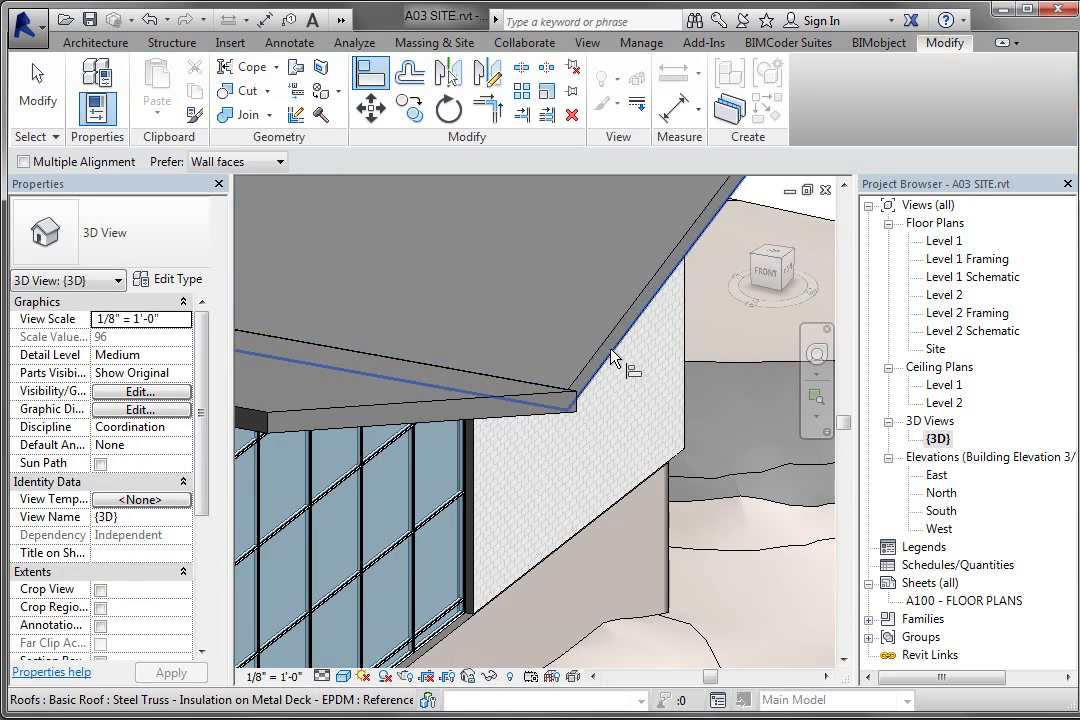
pyautogui.click(612, 357)
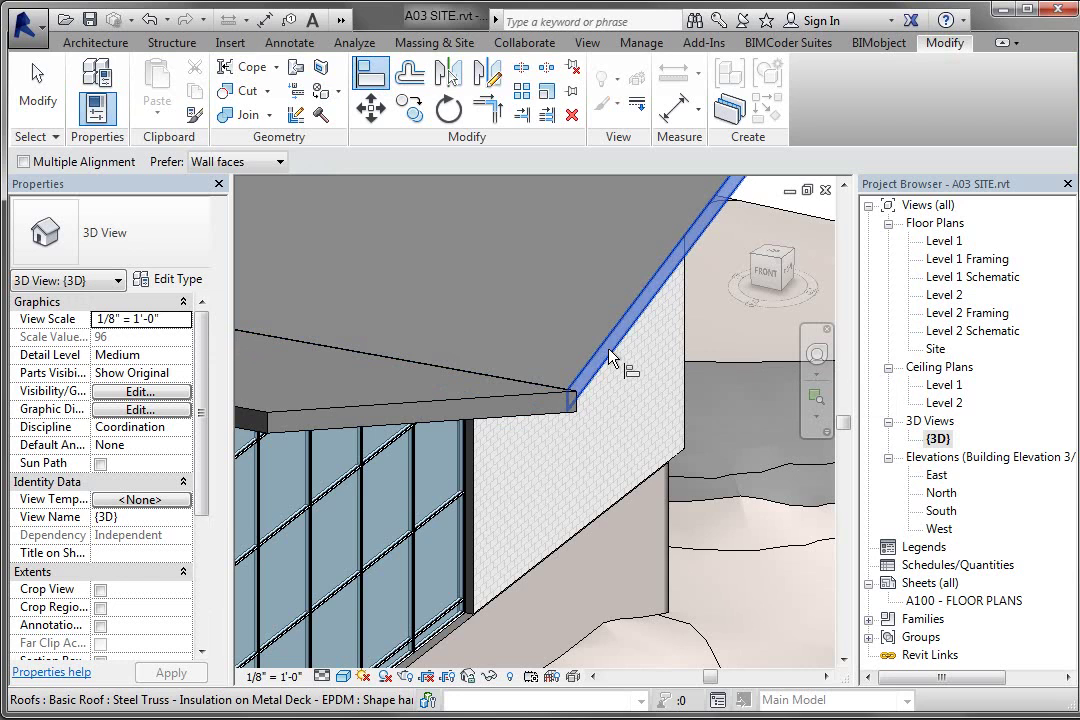
pyautogui.click(570, 410)
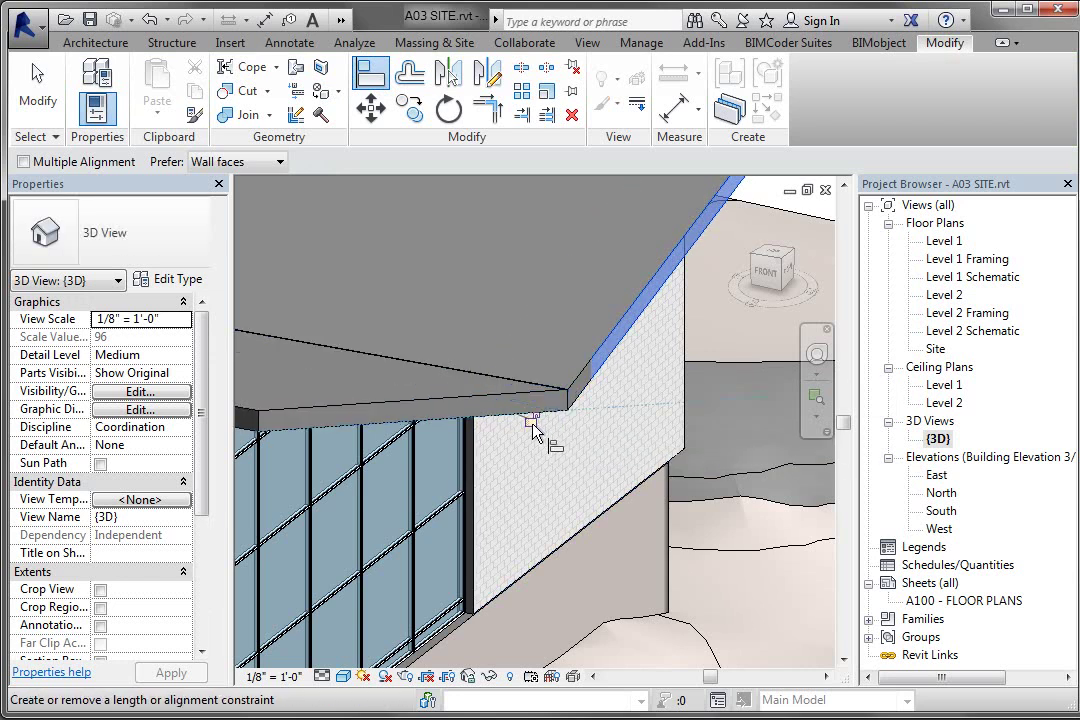
pyautogui.click(35, 72)
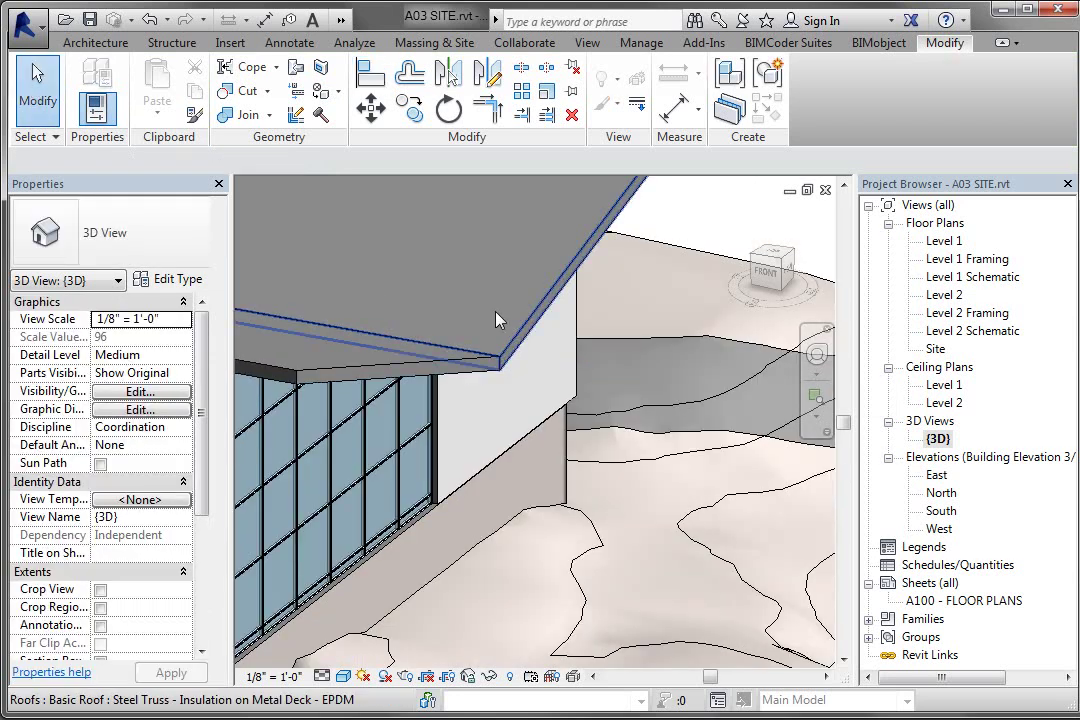
pyautogui.click(590, 270)
pyautogui.moveTo(590, 255)
pyautogui.mouseDown()
pyautogui.moveTo(632, 262)
pyautogui.moveTo(581, 284)
pyautogui.mouseUp()
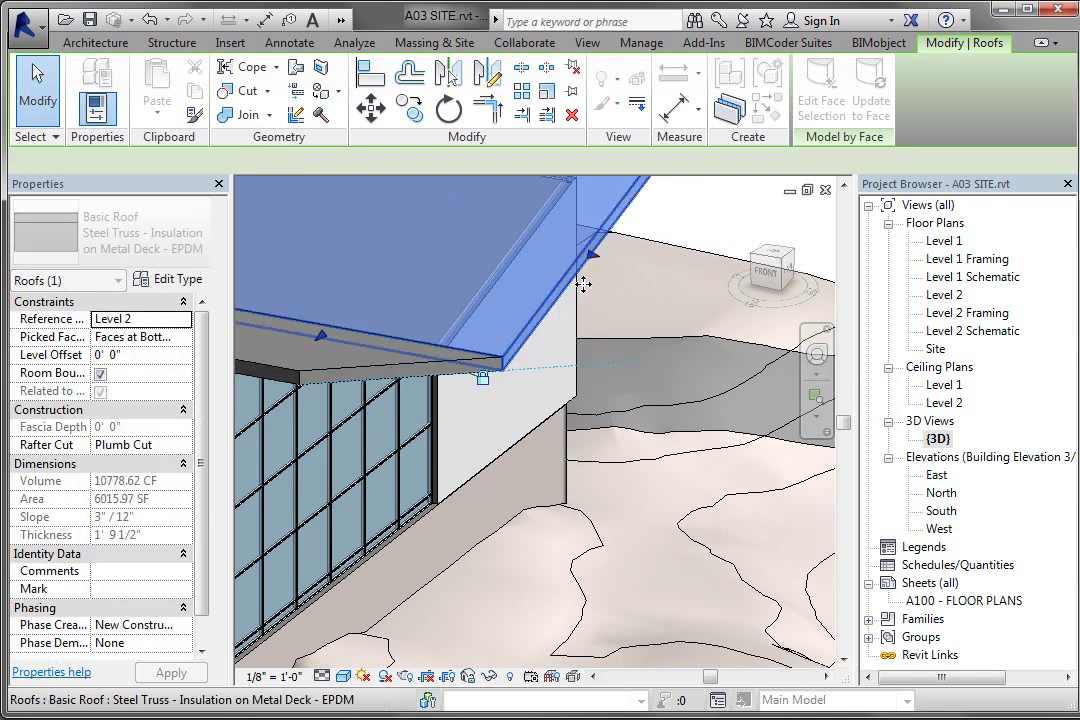
pyautogui.scroll(-3, 578, 430)
pyautogui.scroll(-2, 575, 367)
# Stretch the glazed tower roof's edge farther outward and check from a side angle
pyautogui.click(425, 258)
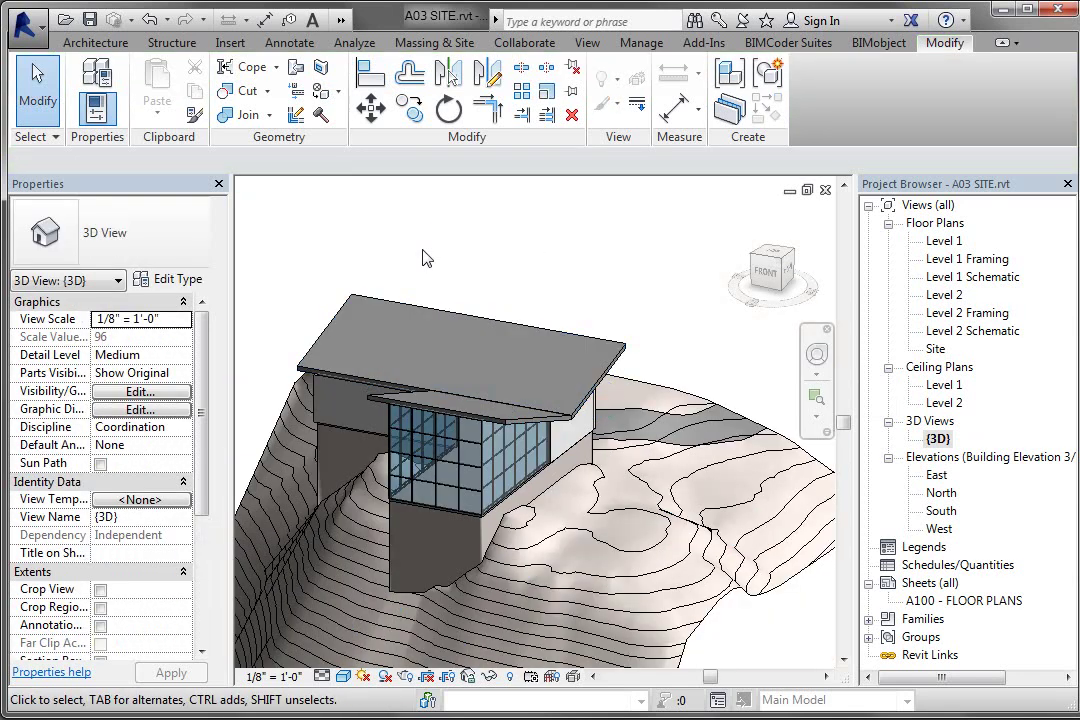
pyautogui.moveTo(440, 285)
pyautogui.keyDown('shift'); pyautogui.mouseDown(button='middle')
pyautogui.moveTo(560, 340)
pyautogui.moveTo(688, 362)
pyautogui.mouseUp(button='middle'); pyautogui.keyUp('shift')
pyautogui.click(688, 340)
pyautogui.moveTo(712, 340); pyautogui.dragTo(736, 352)
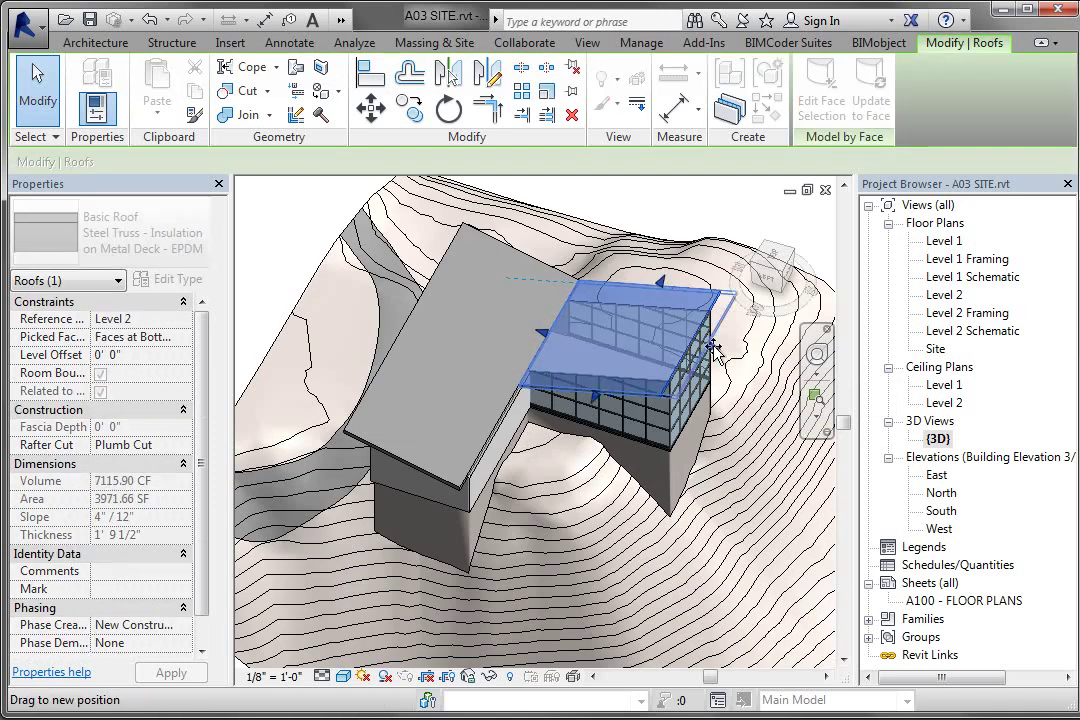
pyautogui.click(300, 250)
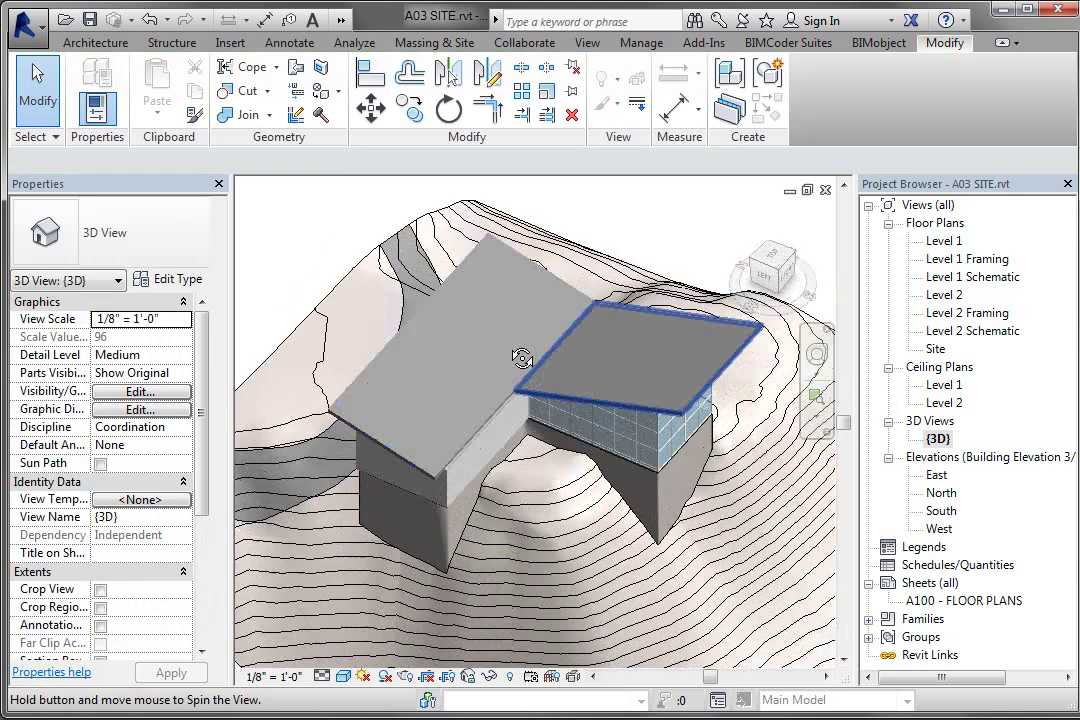
pyautogui.keyDown('shift'); pyautogui.moveTo(300, 250); pyautogui.dragTo(271, 259, button='middle'); pyautogui.keyUp('shift')
pyautogui.keyDown('shift'); pyautogui.moveTo(242, 267); pyautogui.dragTo(595, 303, button='middle'); pyautogui.keyUp('shift')
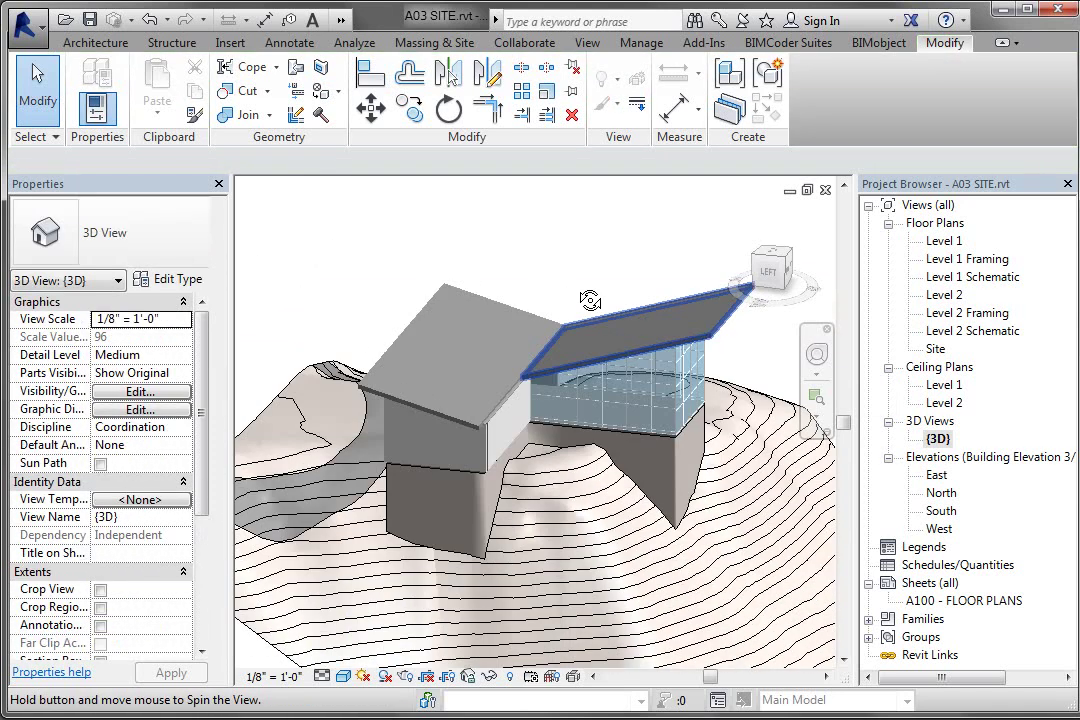
pyautogui.scroll(3, 480, 330)
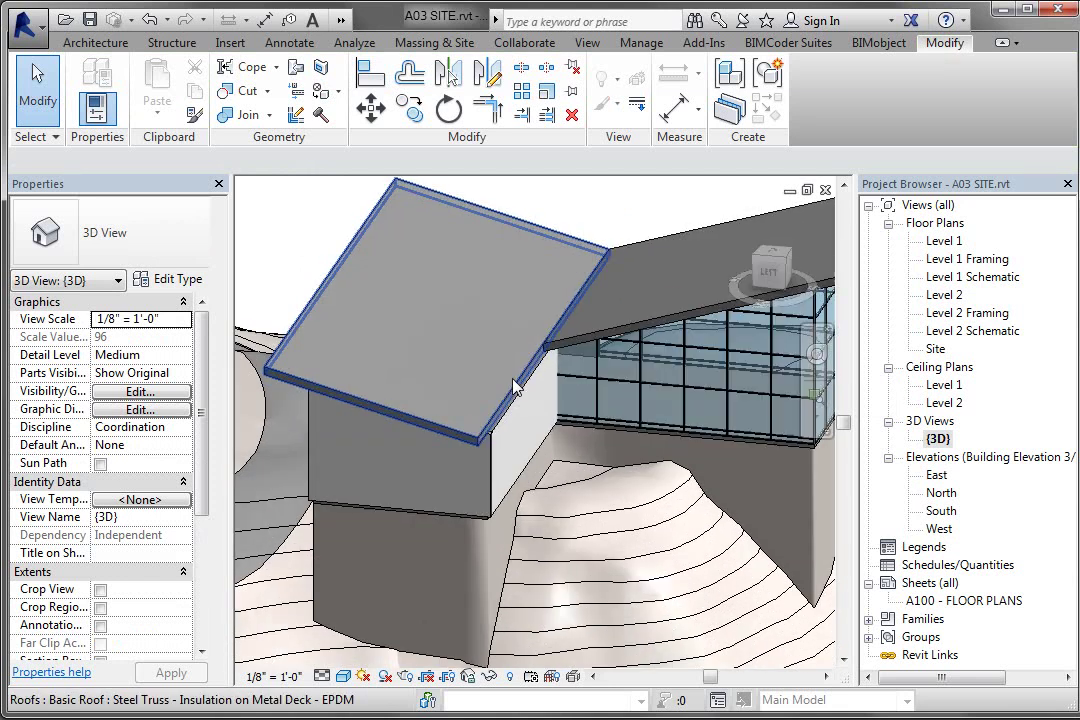
# Stretch the left building's roof edge outward and orbit around the whole building
pyautogui.click(480, 330)
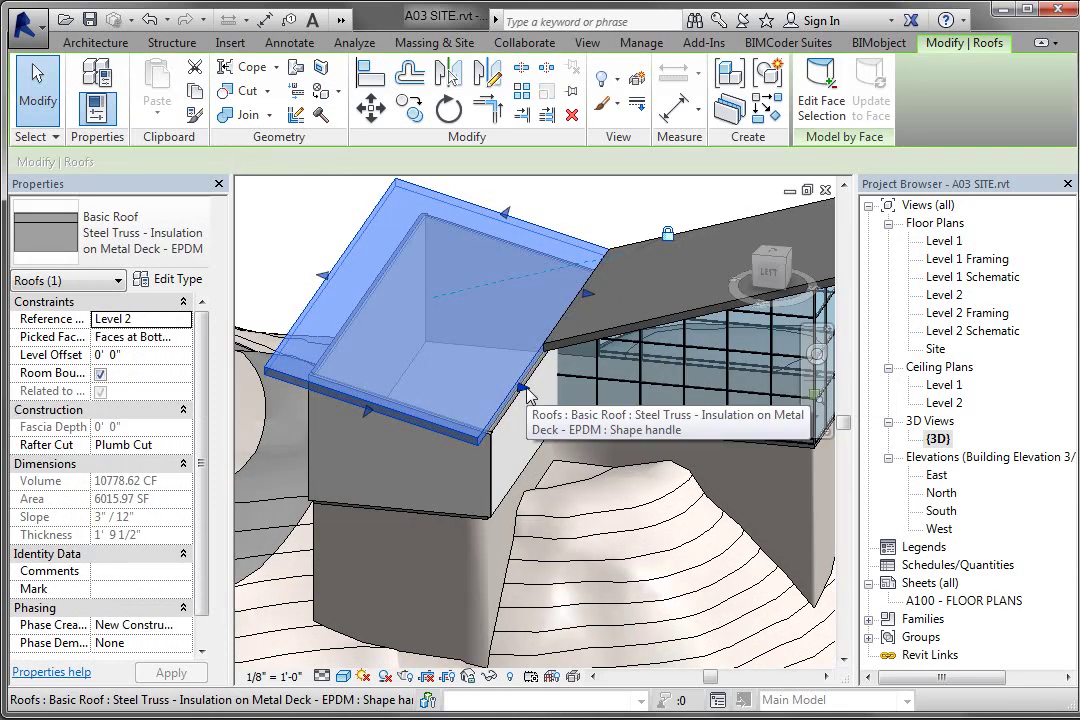
pyautogui.moveTo(528, 383)
pyautogui.mouseDown()
pyautogui.moveTo(545, 398)
pyautogui.moveTo(520, 440)
pyautogui.mouseUp()
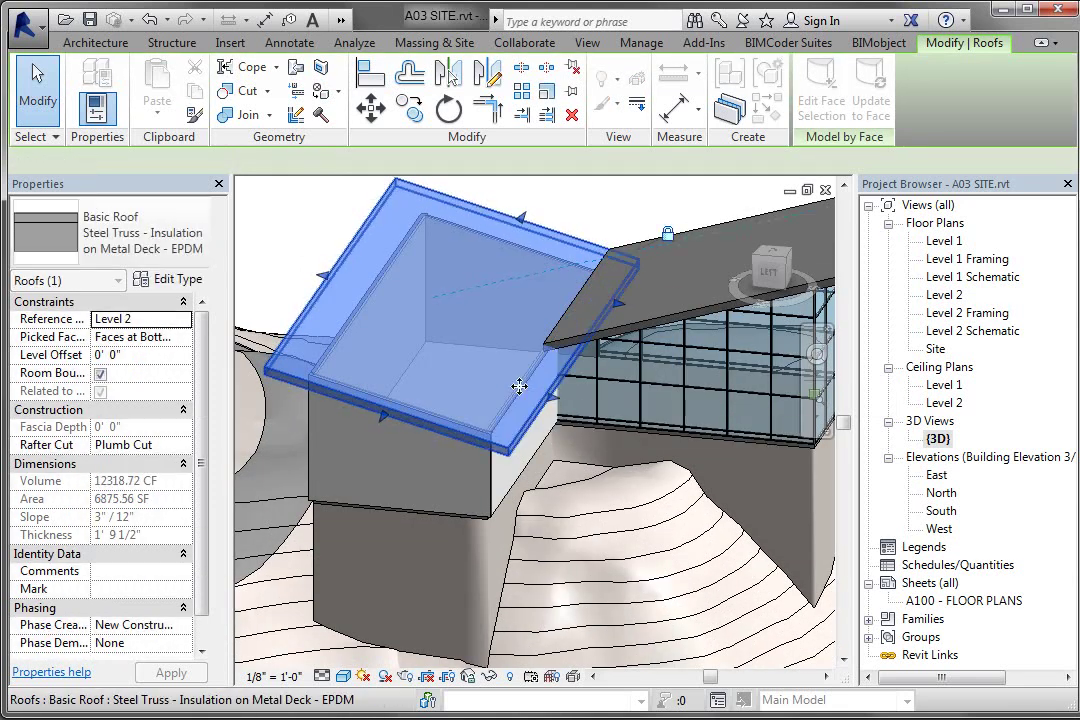
pyautogui.moveTo(520, 390)
pyautogui.keyDown('shift'); pyautogui.mouseDown(button='middle')
pyautogui.moveTo(480, 285)
pyautogui.moveTo(380, 300)
pyautogui.mouseUp(button='middle'); pyautogui.keyUp('shift')
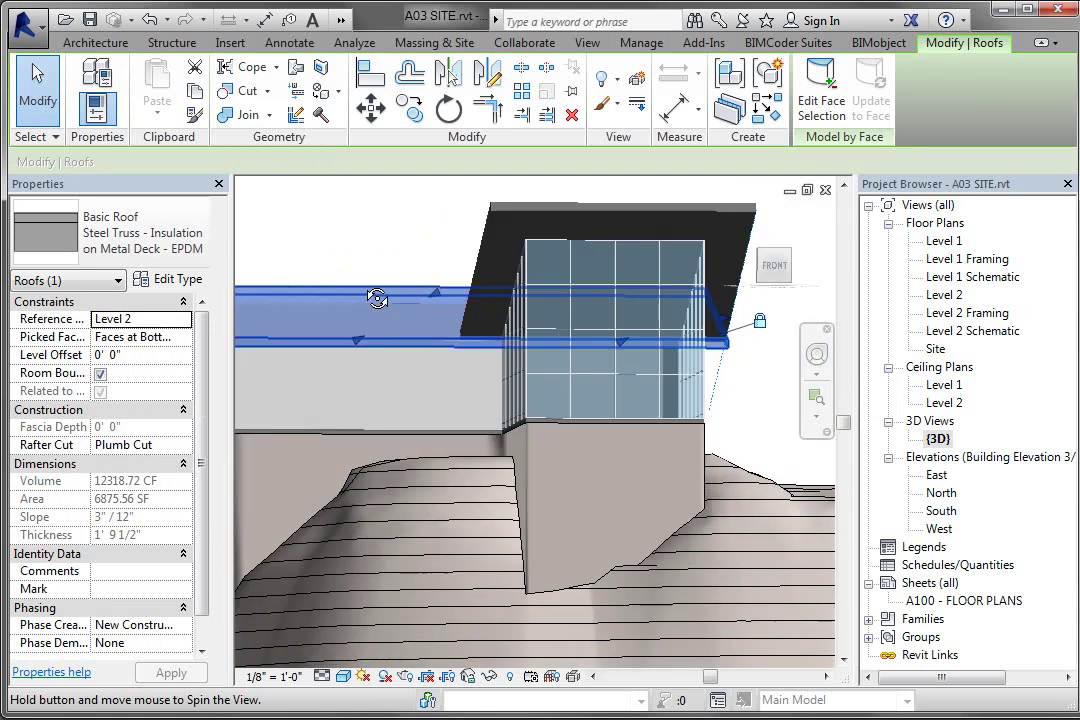
pyautogui.click(775, 388)
pyautogui.moveTo(775, 388)
pyautogui.keyDown('shift'); pyautogui.mouseDown(button='middle')
pyautogui.moveTo(700, 420)
pyautogui.moveTo(640, 400)
pyautogui.mouseUp(button='middle'); pyautogui.keyUp('shift')
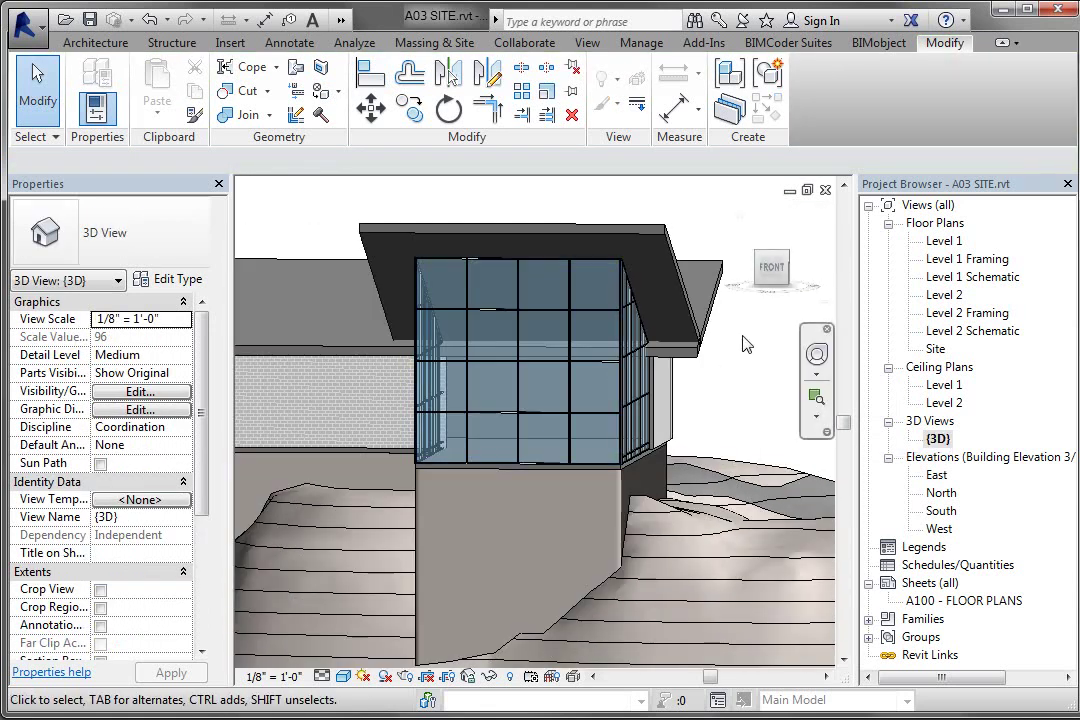
pyautogui.scroll(-3, 560, 300)
pyautogui.moveTo(560, 300)
pyautogui.keyDown('shift'); pyautogui.mouseDown(button='middle')
pyautogui.moveTo(375, 237)
pyautogui.moveTo(600, 540)
pyautogui.moveTo(350, 267)
pyautogui.mouseUp(button='middle'); pyautogui.keyUp('shift')
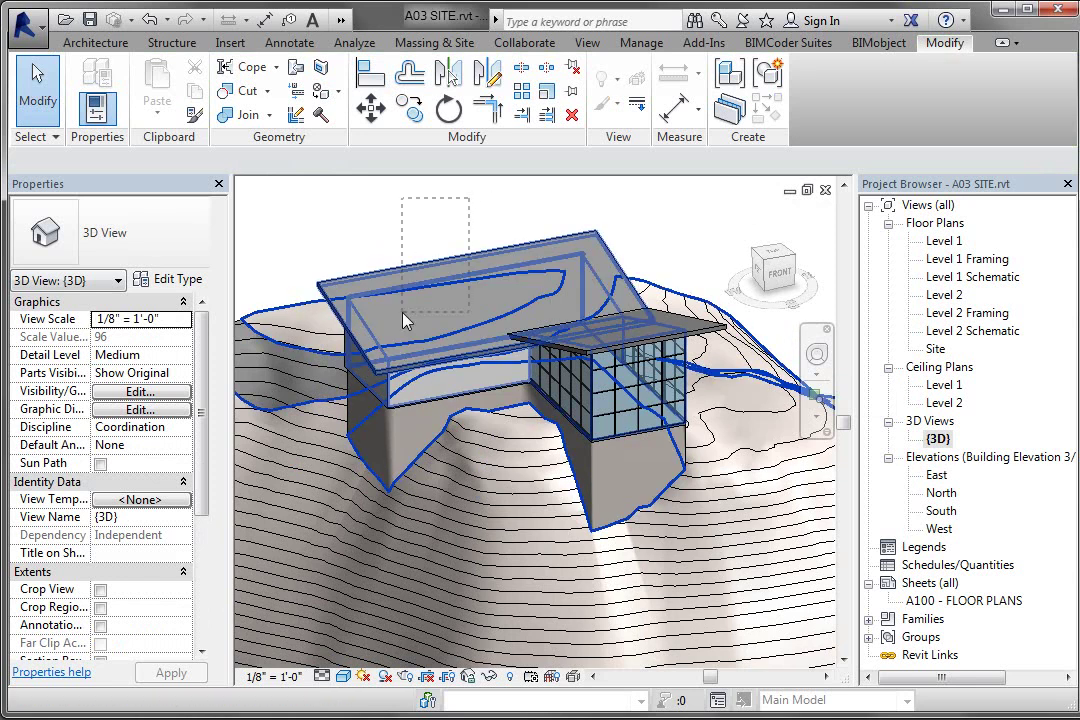
# Window-select everything and filter the selection down to only the Mass category
pyautogui.moveTo(405, 200); pyautogui.dragTo(339, 263)
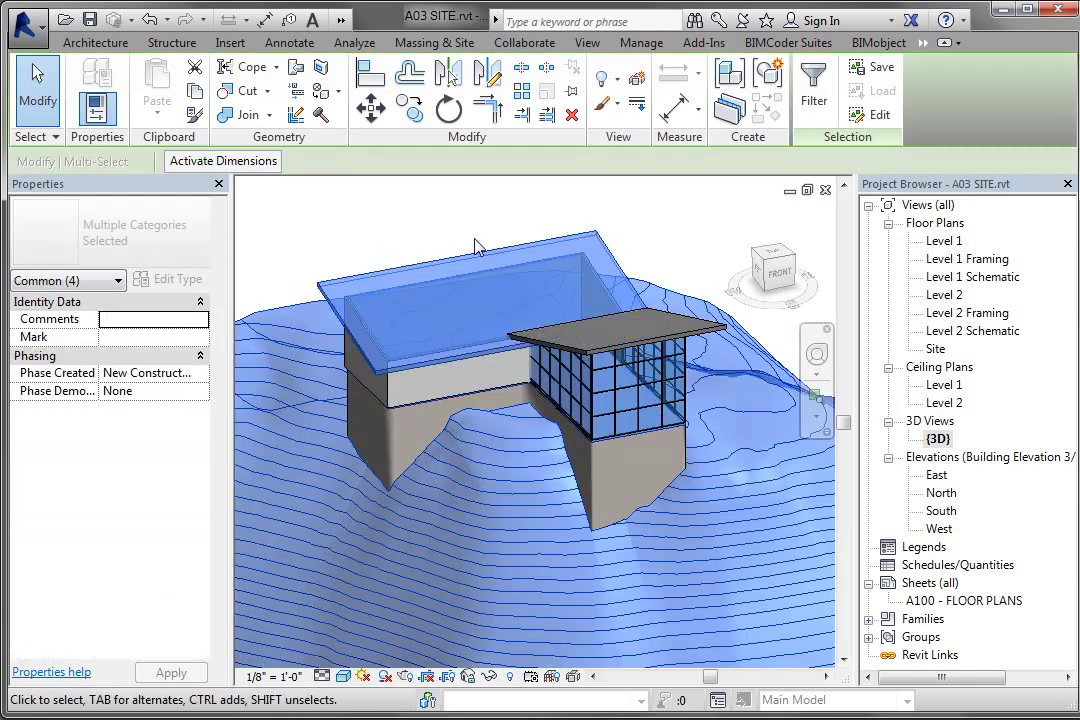
pyautogui.click(814, 95)
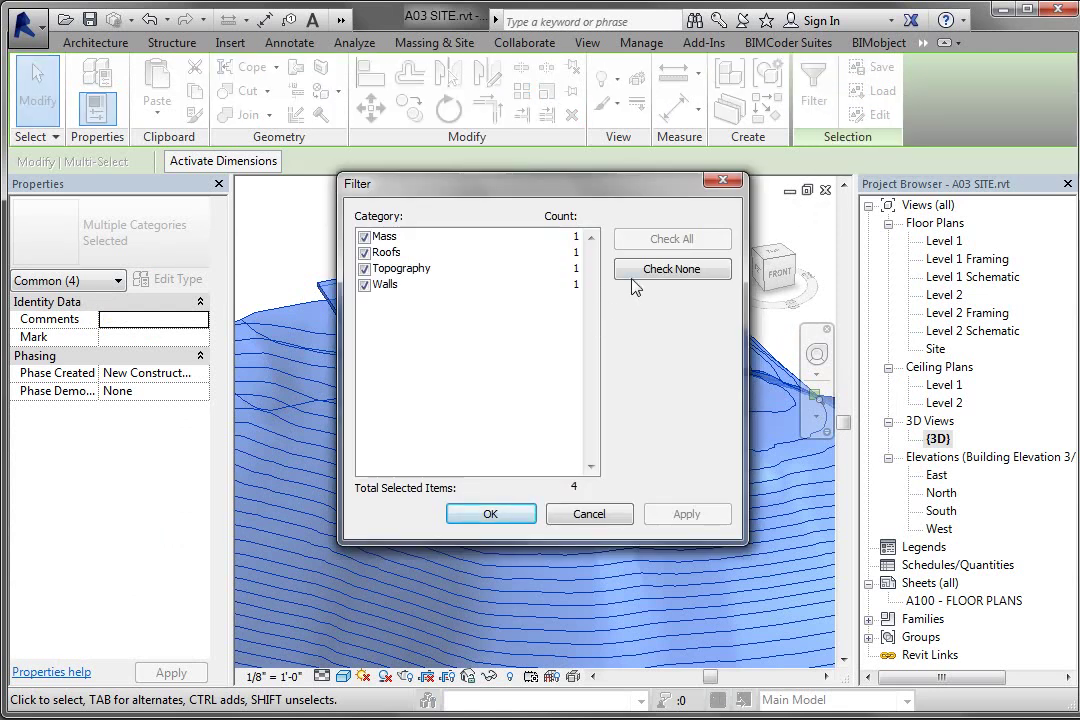
pyautogui.click(671, 269)
pyautogui.click(365, 236)
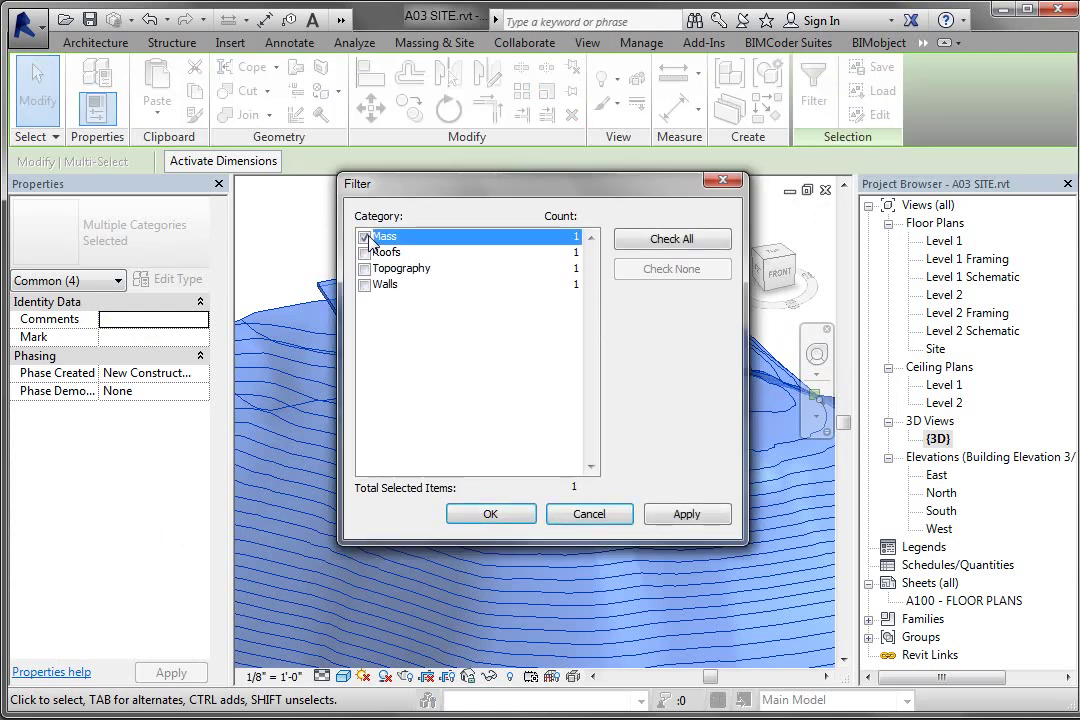
pyautogui.click(490, 514)
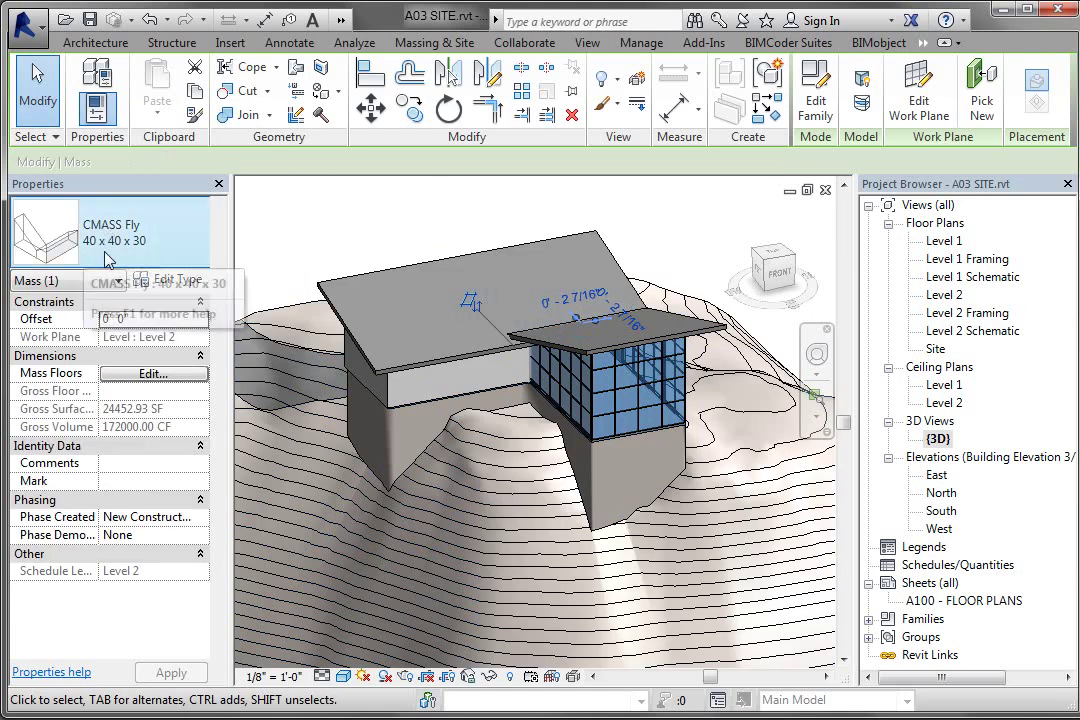
# Change the mass to CMASS Fly 30 x 70 x 40, inspect it, then highlight the wall chain
pyautogui.click(181, 257)
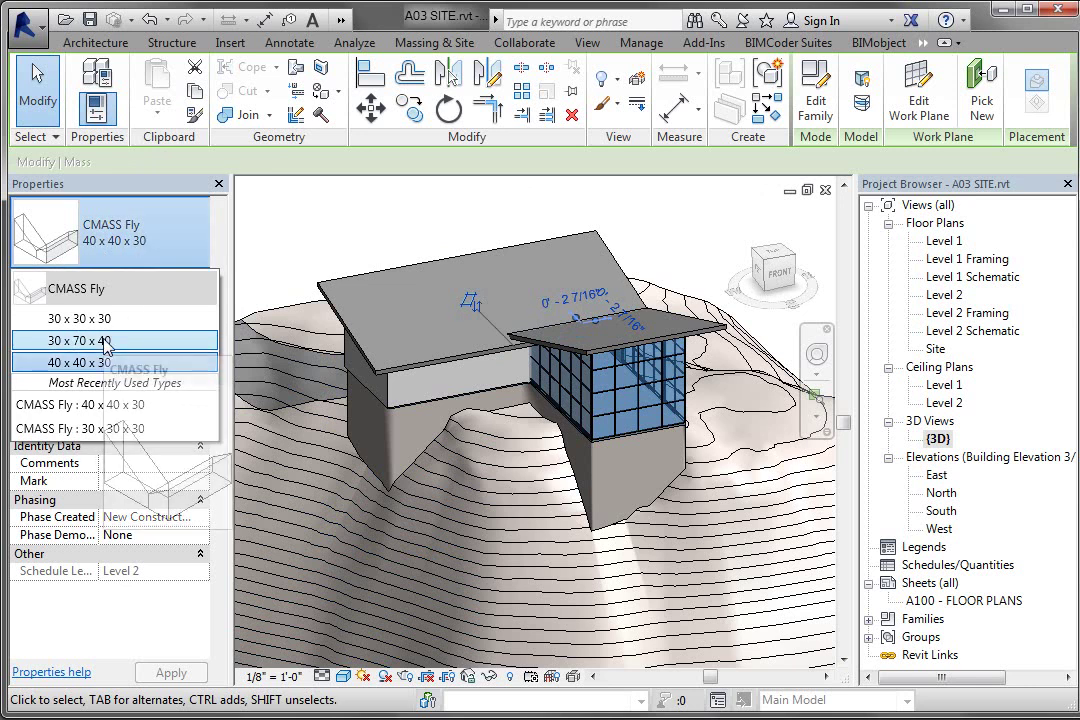
pyautogui.click(143, 362)
pyautogui.click(338, 228)
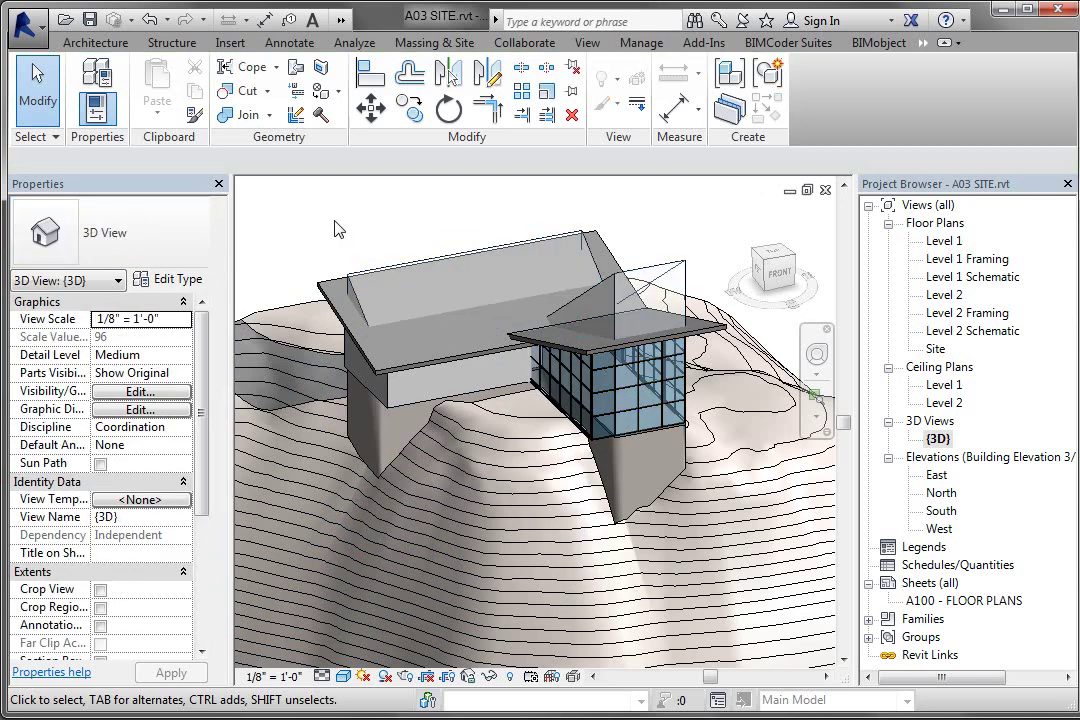
pyautogui.keyDown('shift'); pyautogui.moveTo(338, 228); pyautogui.dragTo(289, 257, button='middle'); pyautogui.keyUp('shift')
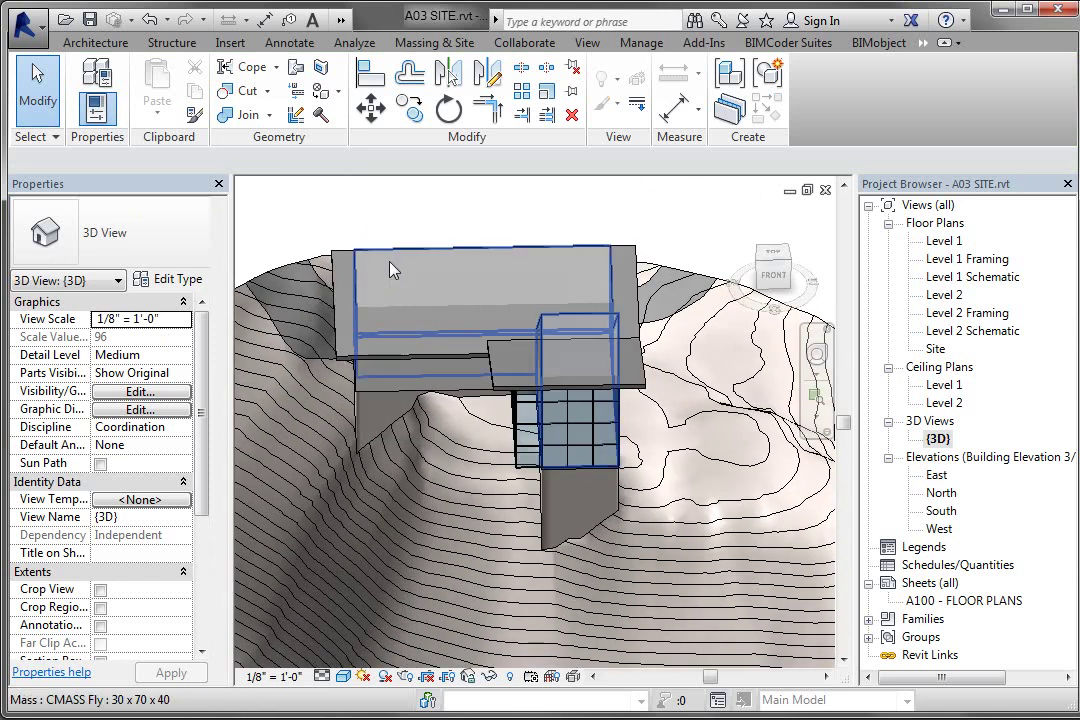
pyautogui.click(393, 267)
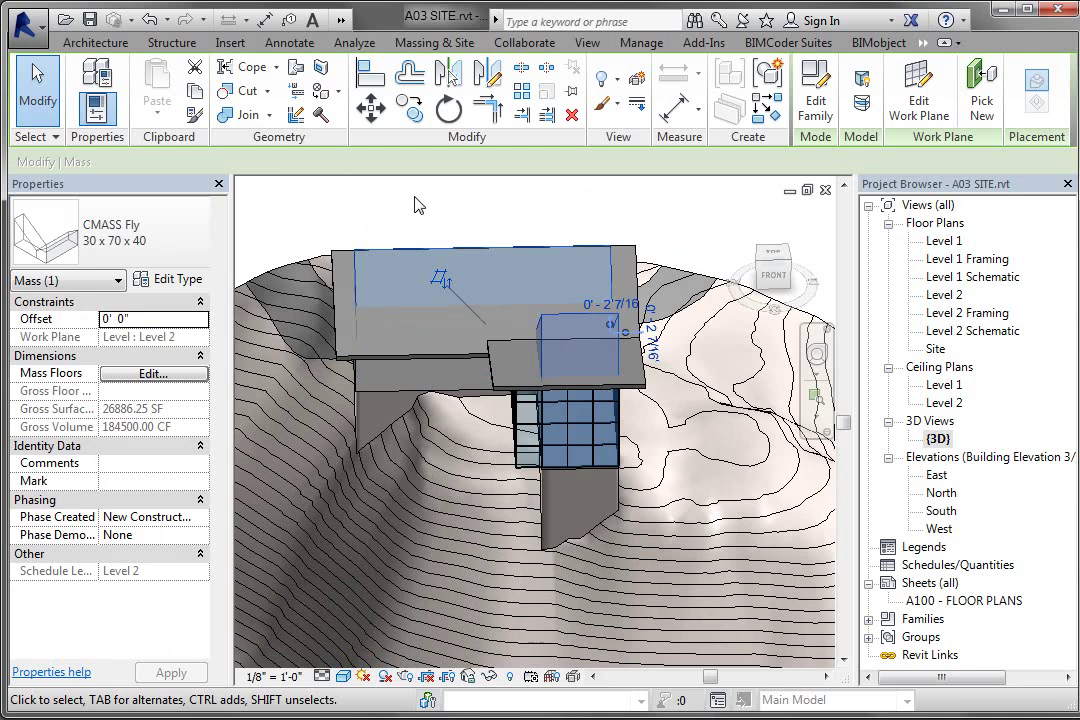
pyautogui.click(418, 205)
pyautogui.keyDown('shift'); pyautogui.moveTo(418, 220); pyautogui.dragTo(370, 330, button='middle'); pyautogui.keyUp('shift')
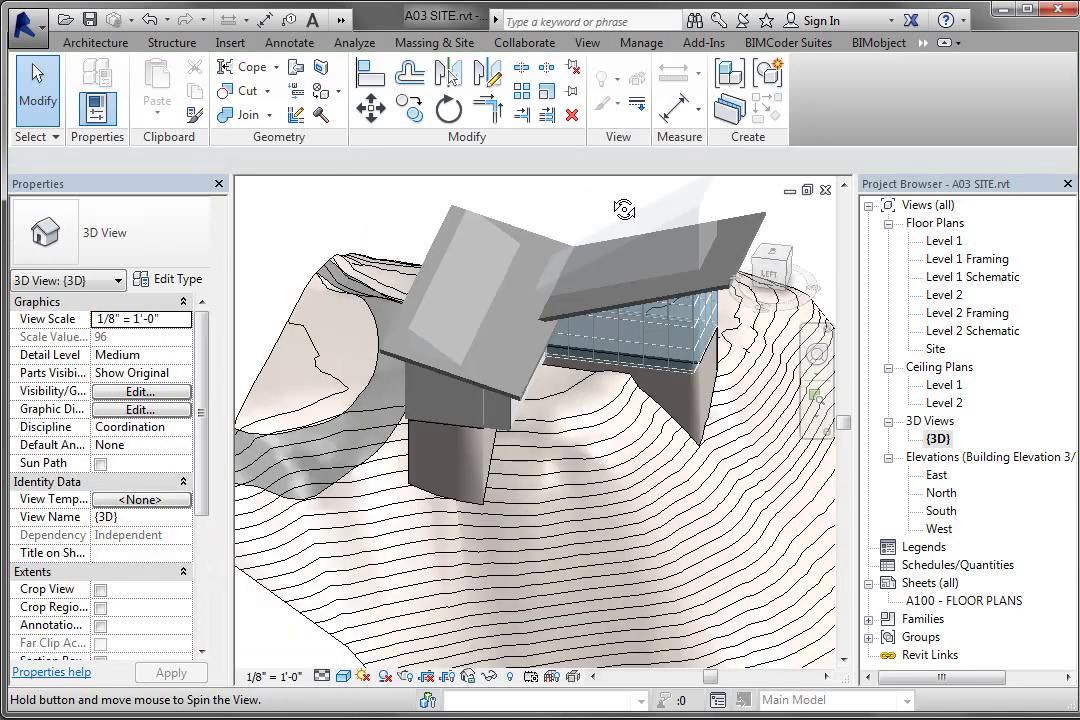
pyautogui.press('Tab')
# Update the selected chain of walls to follow the resized mass faces
pyautogui.click(448, 410)
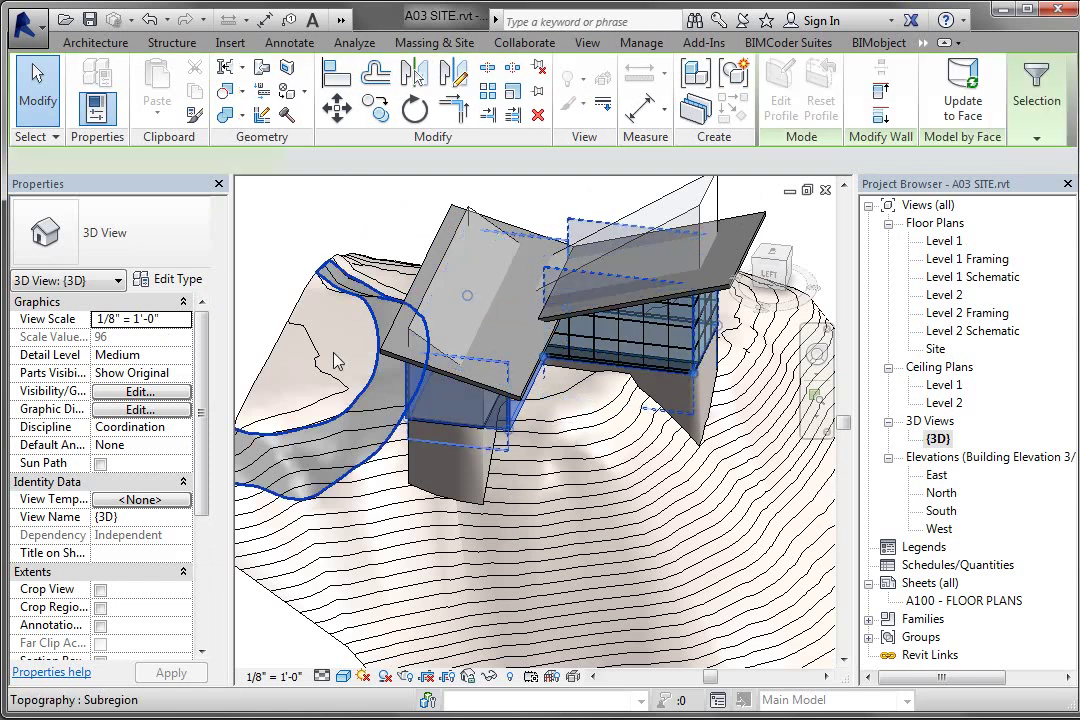
pyautogui.click(965, 95)
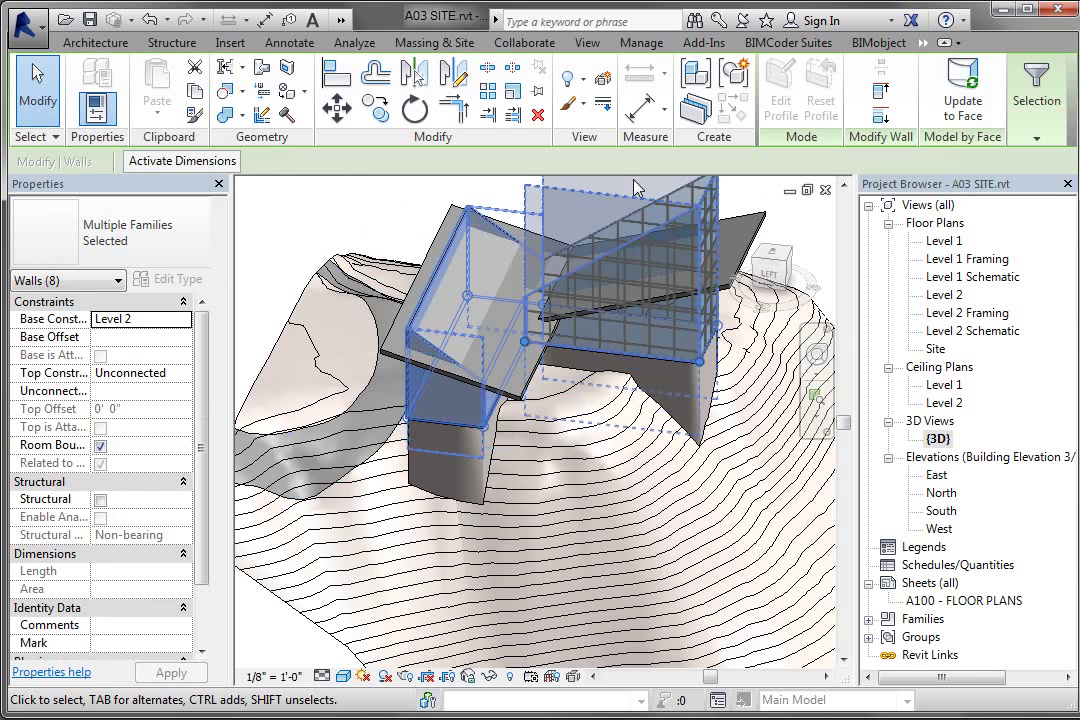
pyautogui.moveTo(637, 240)
pyautogui.keyDown('shift'); pyautogui.mouseDown(button='middle')
pyautogui.moveTo(565, 278)
pyautogui.moveTo(718, 311)
pyautogui.mouseUp(button='middle'); pyautogui.keyUp('shift')
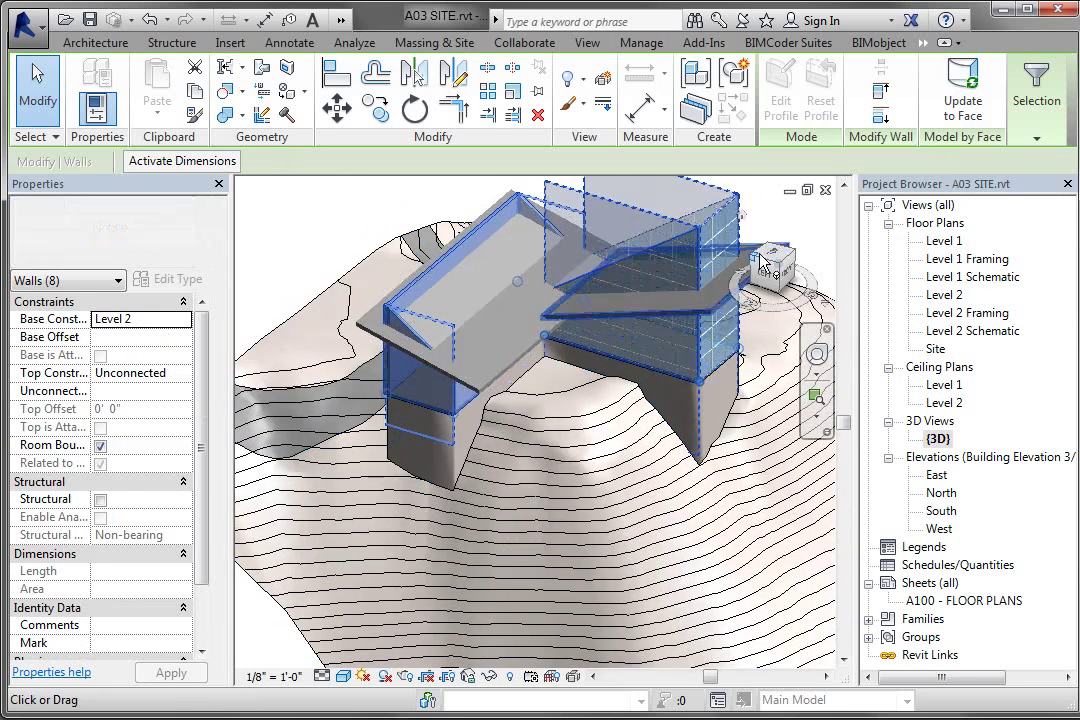
# Update both roofs to follow the resized mass faces and clear the selection
pyautogui.click(708, 315)
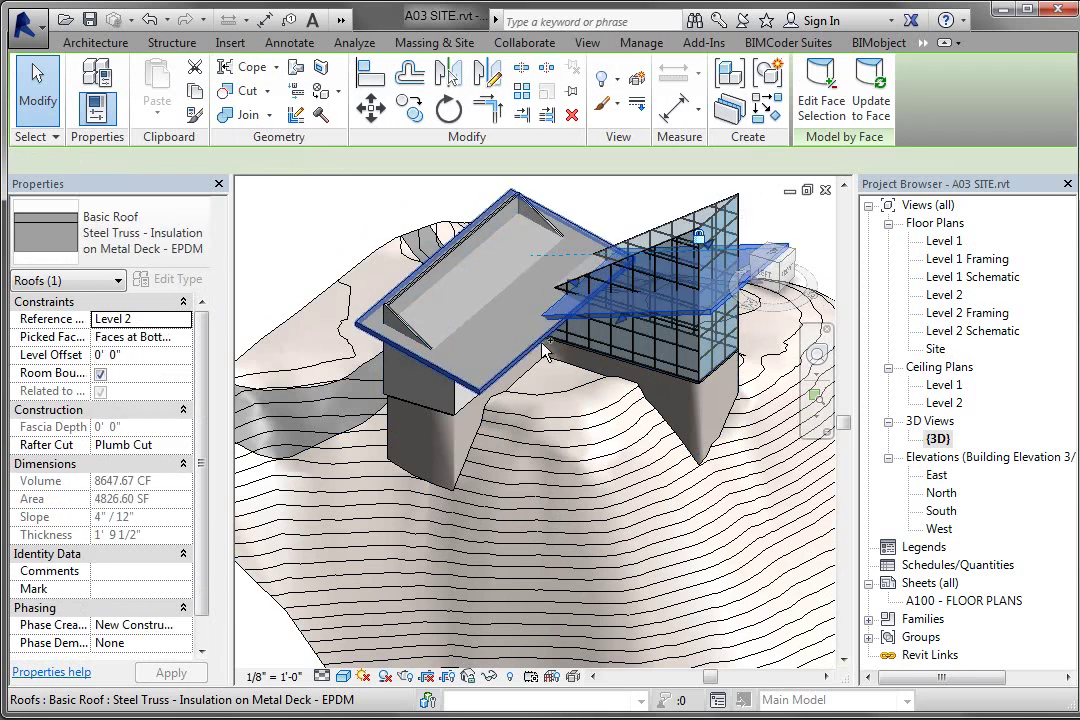
pyautogui.keyDown('ctrl'); pyautogui.click(480, 320); pyautogui.keyUp('ctrl')
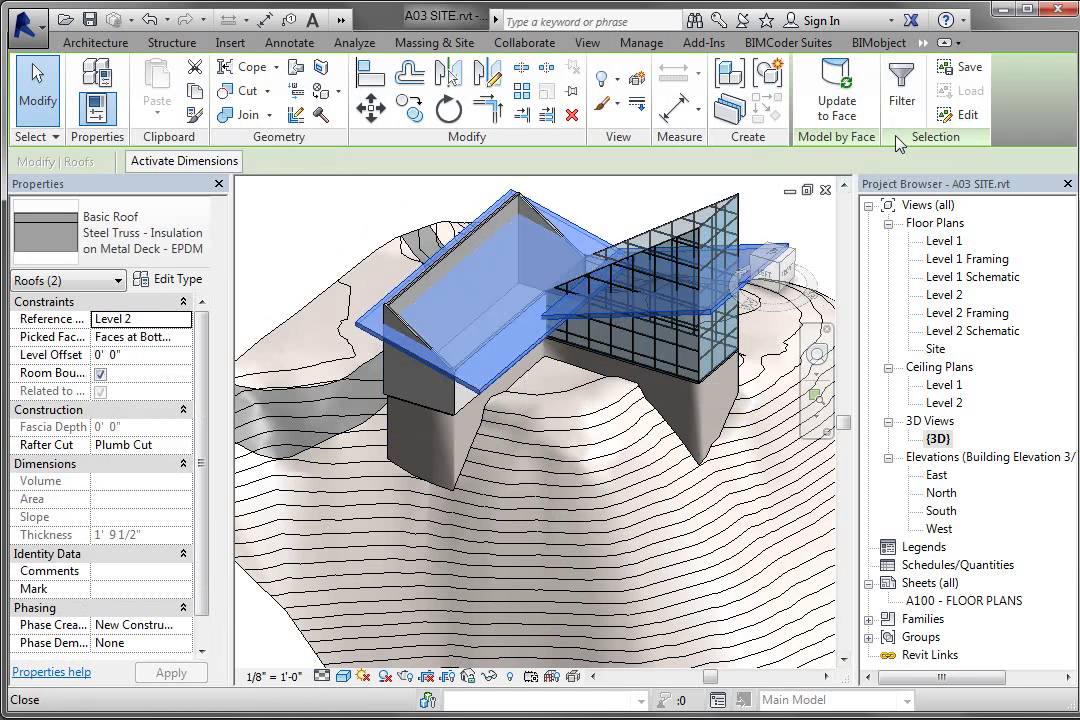
pyautogui.click(837, 95)
pyautogui.click(318, 250)
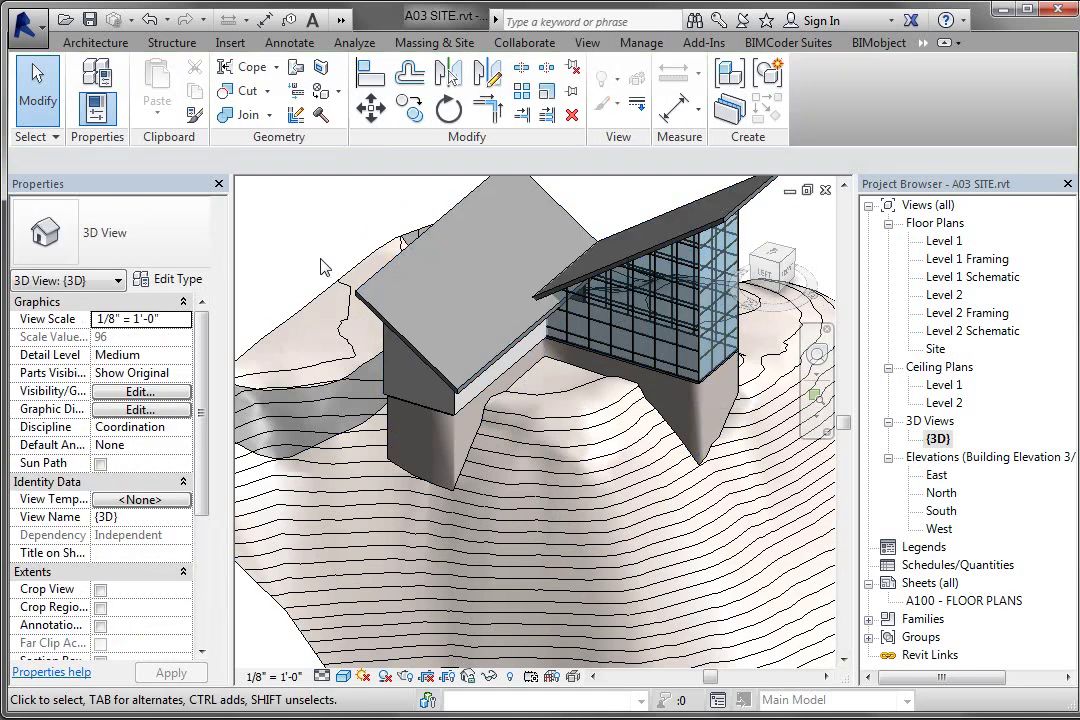
# Box-select the building's elements after reviewing the model from several angles
pyautogui.moveTo(310, 230)
pyautogui.keyDown('shift'); pyautogui.mouseDown(button='middle')
pyautogui.moveTo(16, 248)
pyautogui.moveTo(585, 252)
pyautogui.moveTo(568, 277)
pyautogui.moveTo(650, 230)
pyautogui.mouseUp(button='middle'); pyautogui.keyUp('shift')
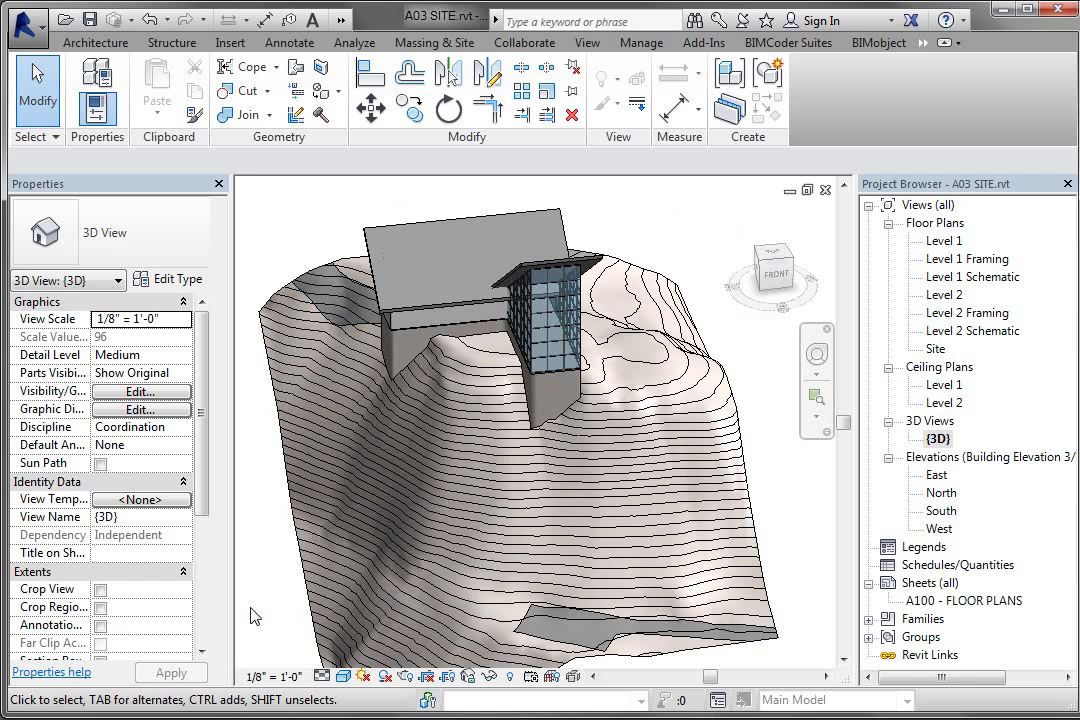
pyautogui.keyDown('shift'); pyautogui.moveTo(254, 616); pyautogui.dragTo(305, 305, button='middle'); pyautogui.keyUp('shift')
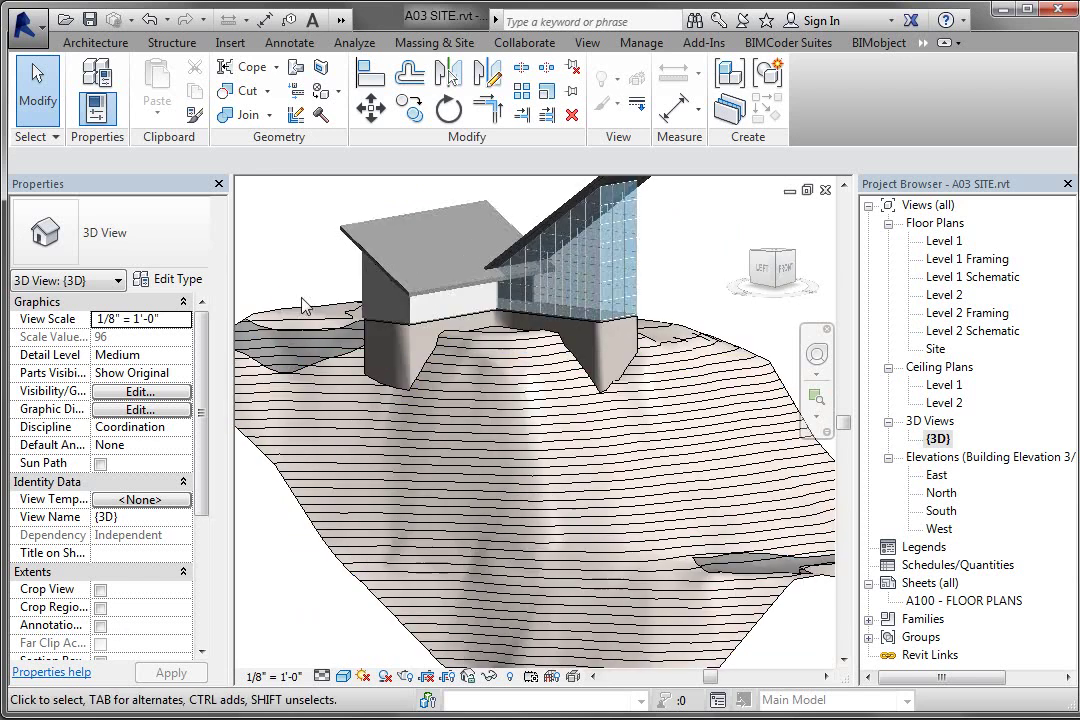
pyautogui.moveTo(305, 305)
pyautogui.keyDown('shift'); pyautogui.mouseDown(button='middle')
pyautogui.moveTo(370, 380)
pyautogui.moveTo(500, 260)
pyautogui.moveTo(606, 388)
pyautogui.mouseUp(button='middle'); pyautogui.keyUp('shift')
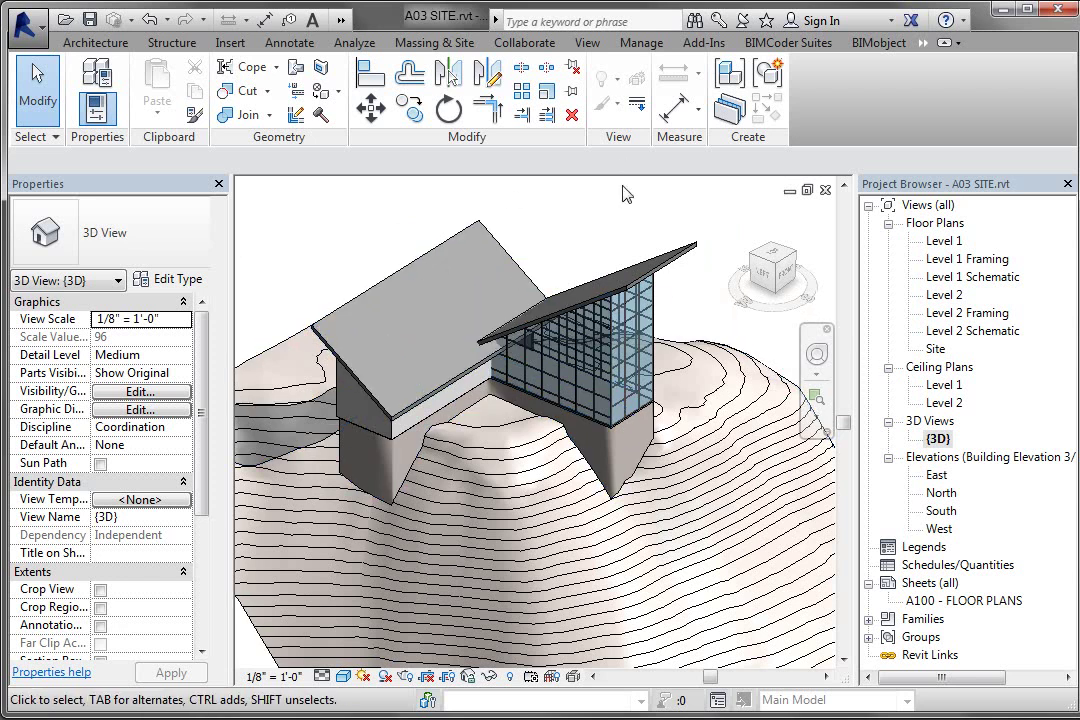
pyautogui.moveTo(610, 190); pyautogui.dragTo(418, 308)
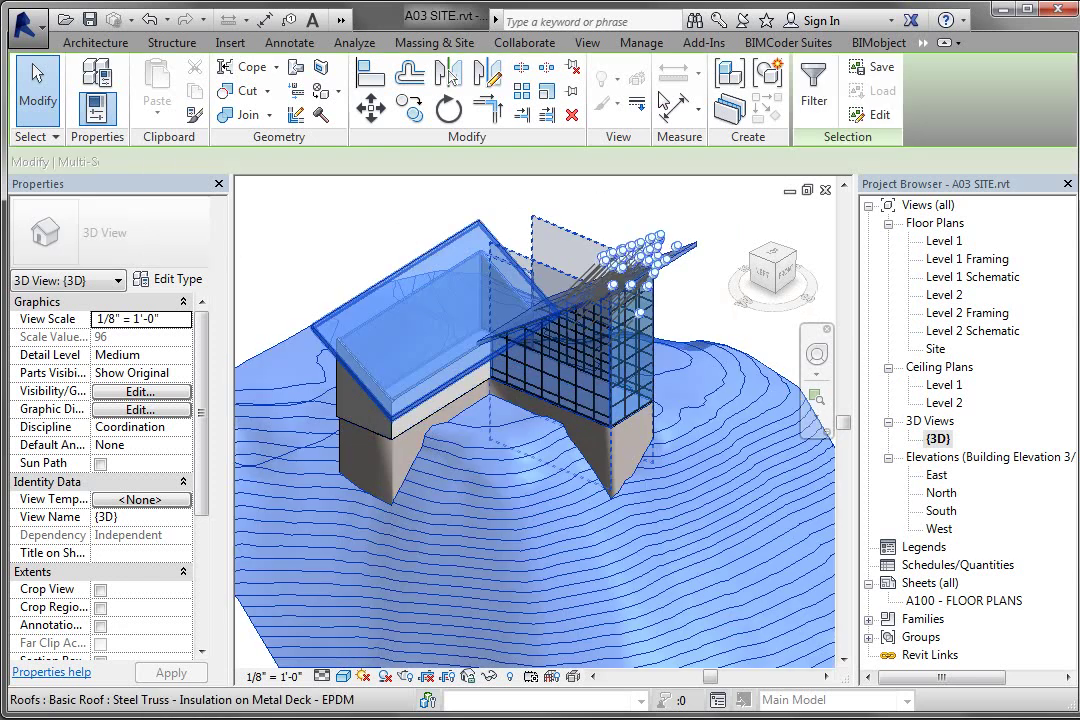
# Filter the selection down to only the Mass category
pyautogui.click(813, 85)
pyautogui.click(671, 269)
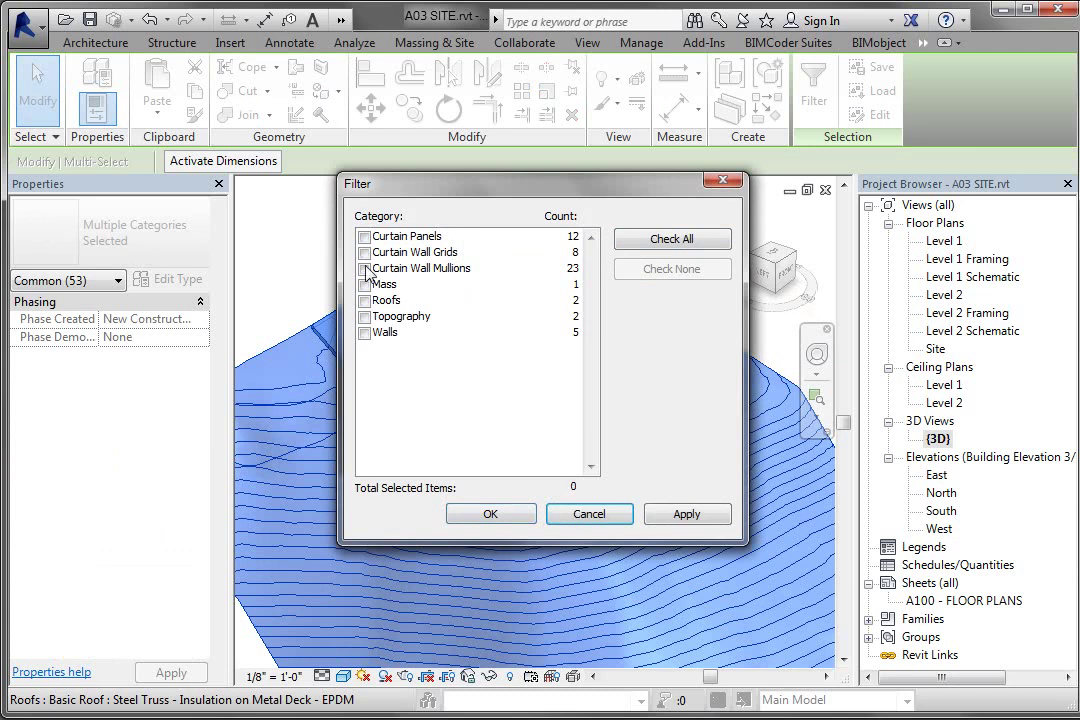
pyautogui.click(364, 284)
pyautogui.click(490, 514)
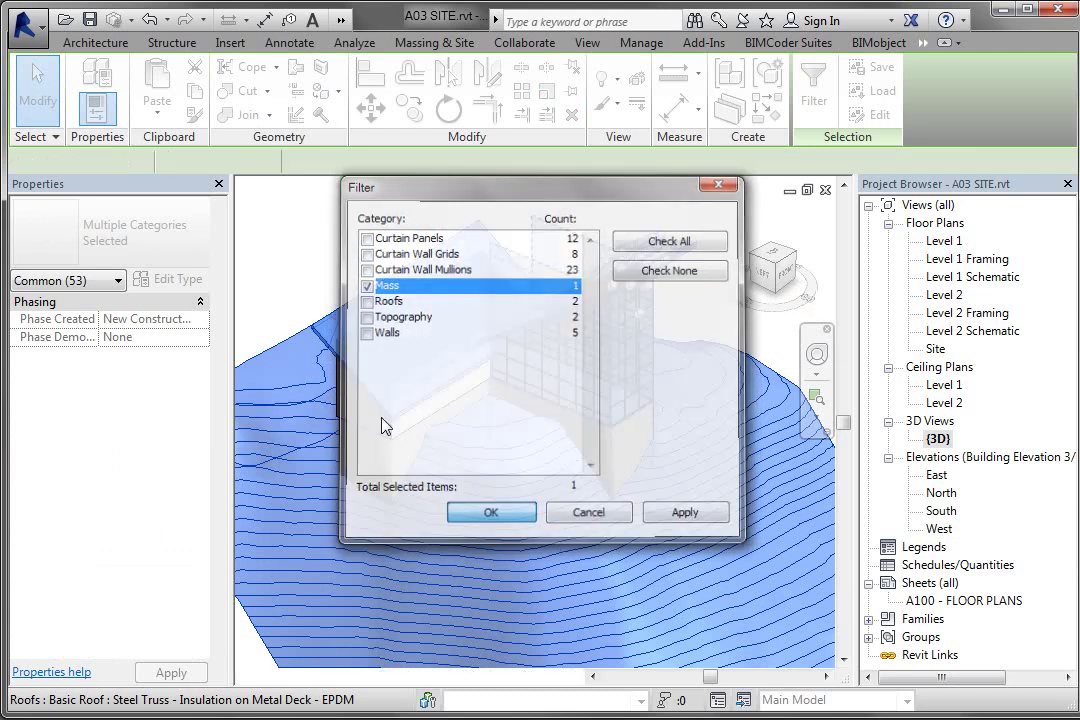
# Duplicate the mass type as a new type named 50 x 50 x 50
pyautogui.click(178, 279)
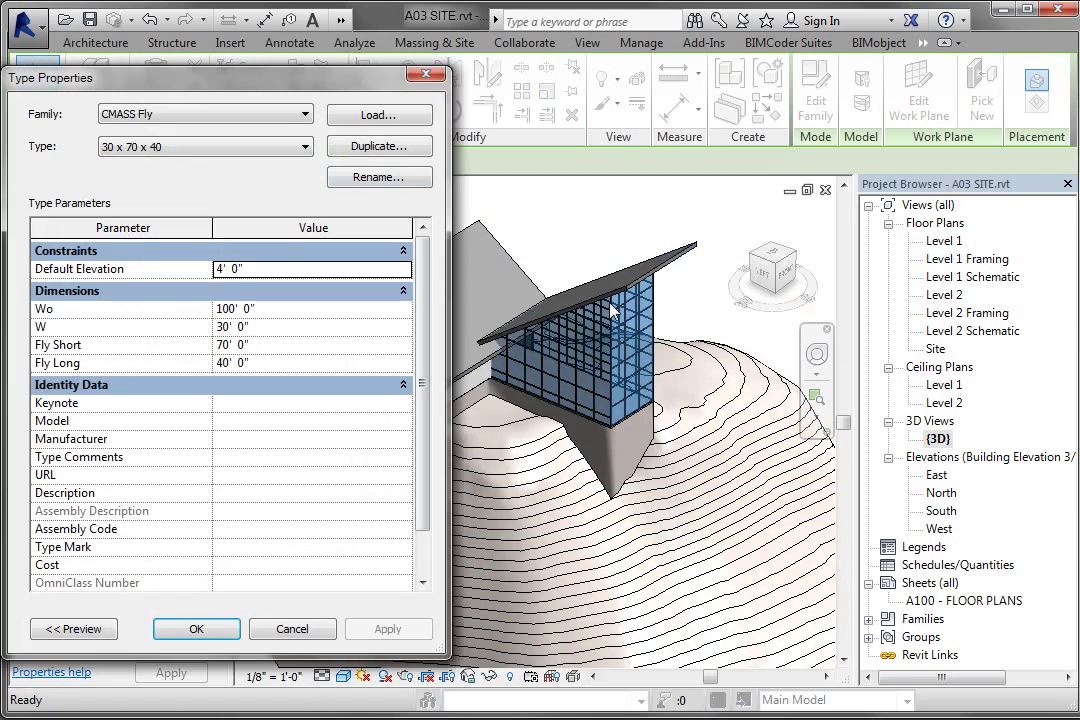
pyautogui.click(378, 146)
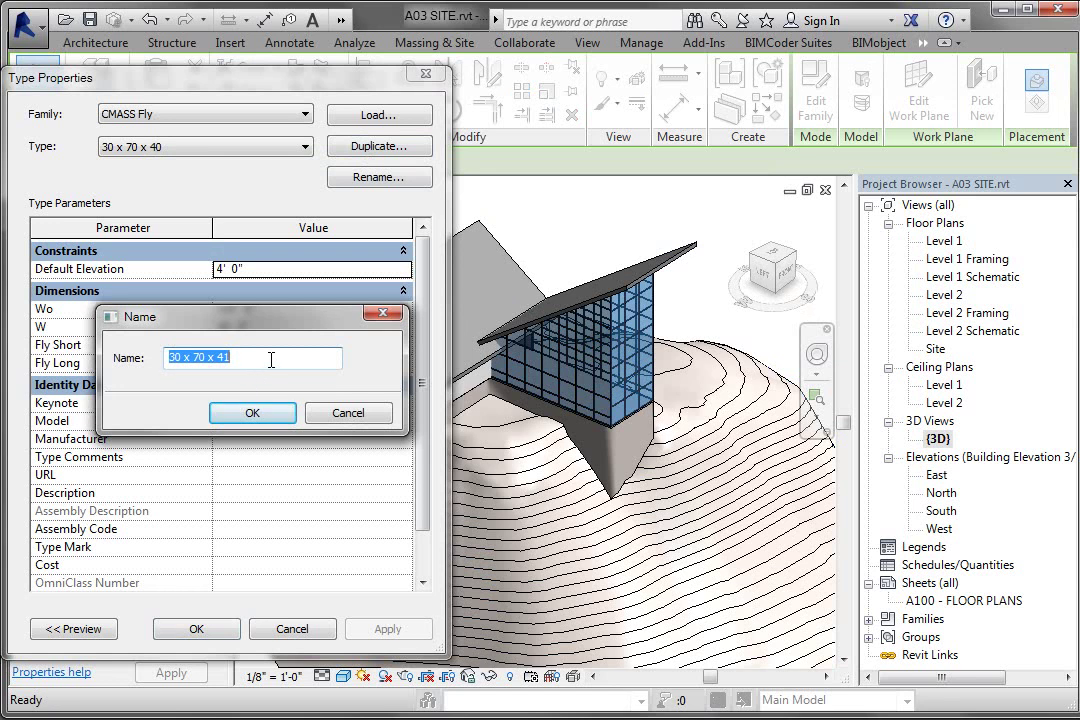
pyautogui.click(235, 358)
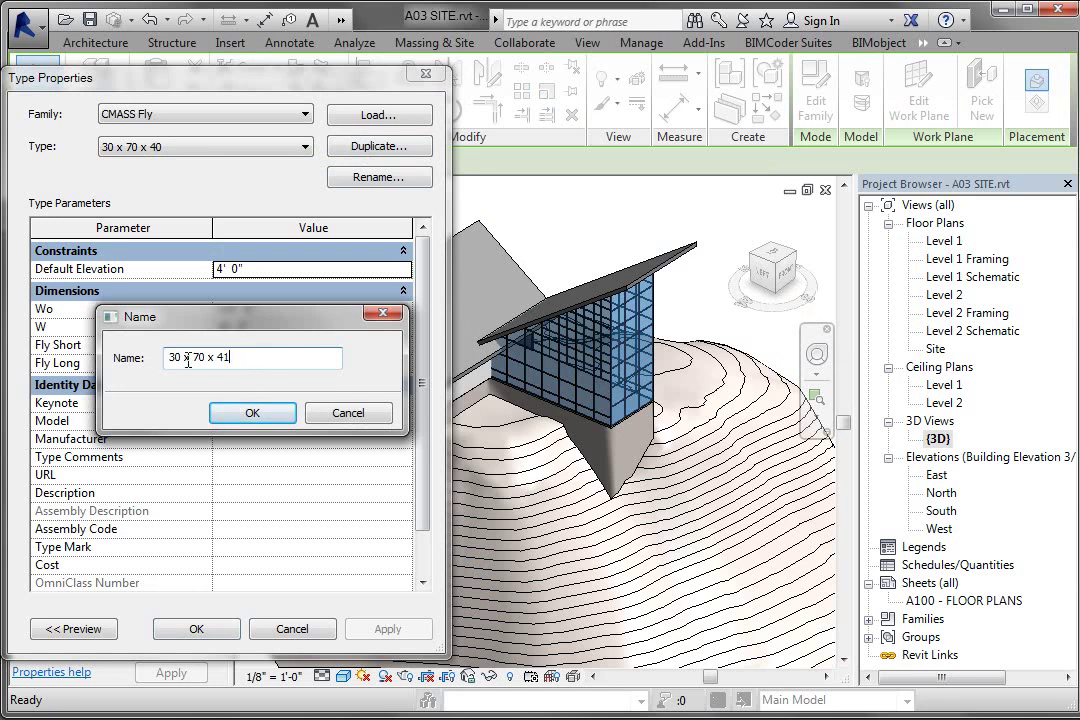
pyautogui.moveTo(183, 358); pyautogui.dragTo(147, 363)
pyautogui.write('6')
pyautogui.write('0')
pyautogui.write('0')
pyautogui.click(252, 413)
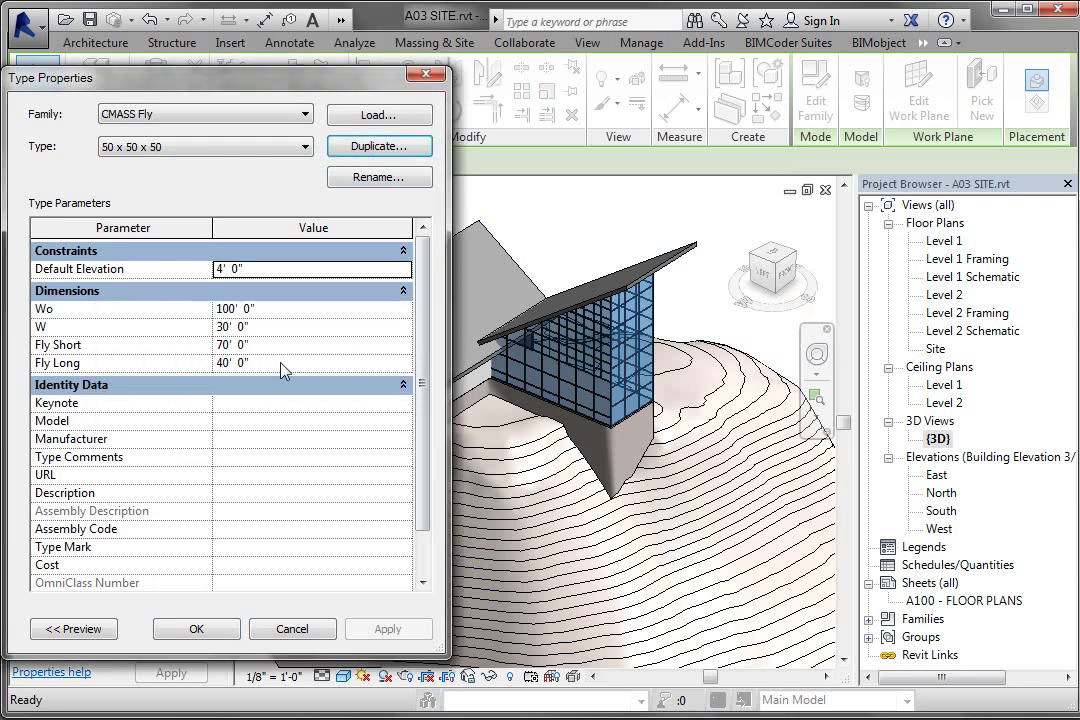
# Set Fly Long, Fly Short and W to 50 feet and apply the new type to the mass
pyautogui.click(262, 362)
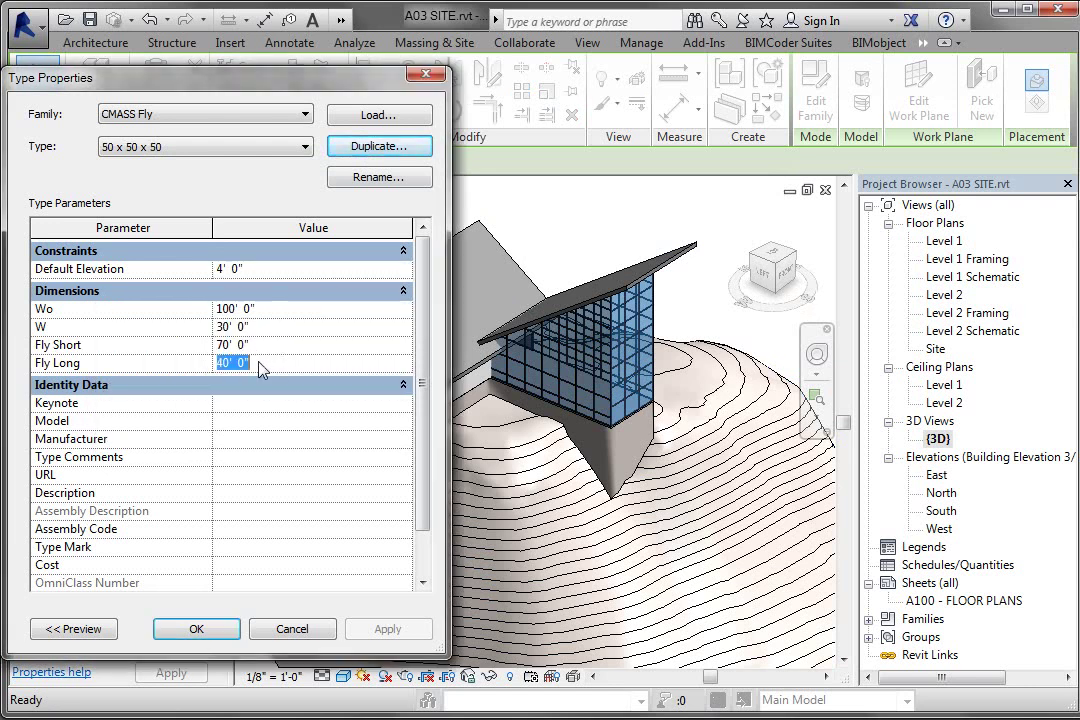
pyautogui.write('50')
pyautogui.click(265, 344)
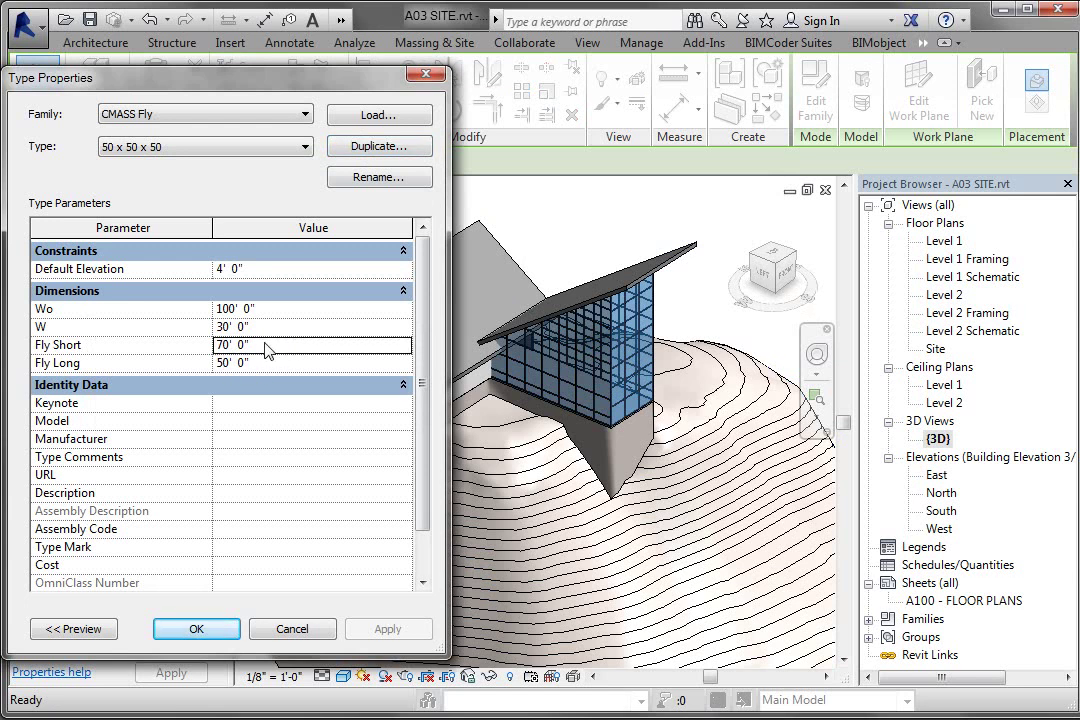
pyautogui.doubleClick(265, 344)
pyautogui.write('50')
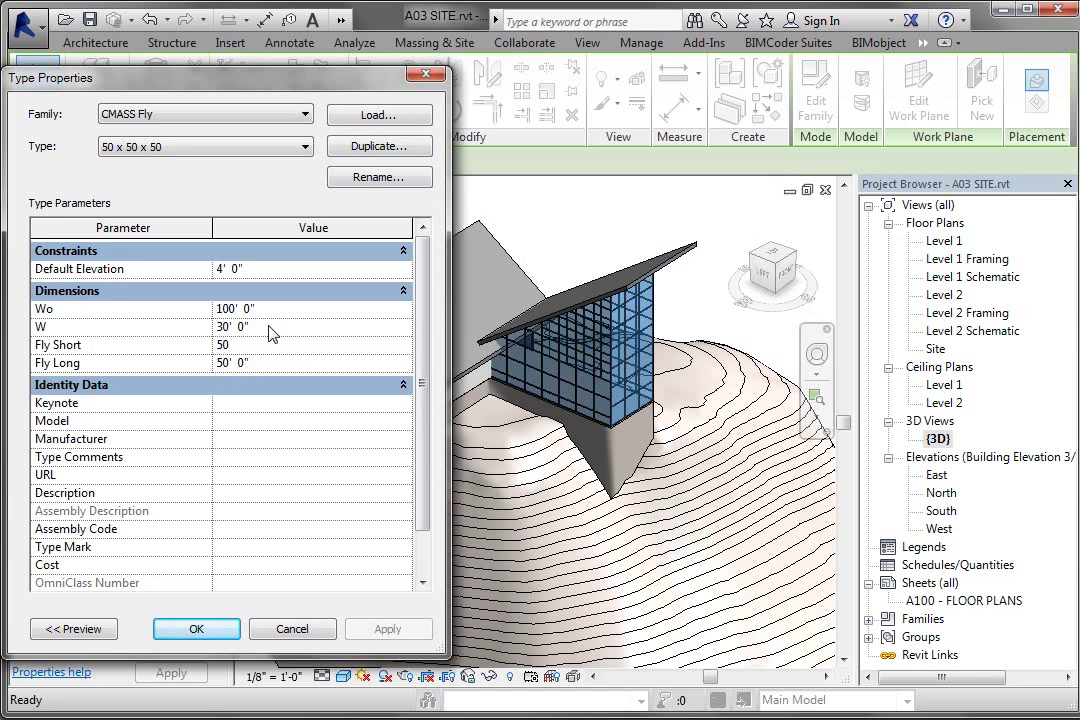
pyautogui.click(240, 327)
pyautogui.write('50')
pyautogui.click(197, 629)
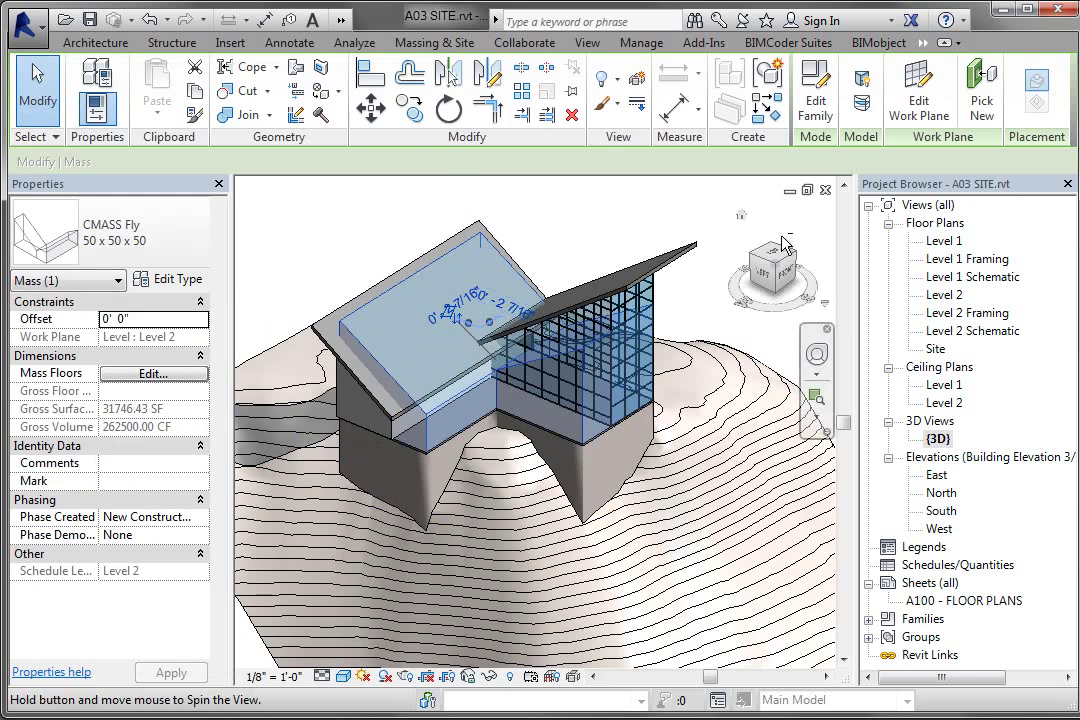
pyautogui.keyDown('shift'); pyautogui.moveTo(787, 243); pyautogui.dragTo(820, 245, button='middle'); pyautogui.keyUp('shift')
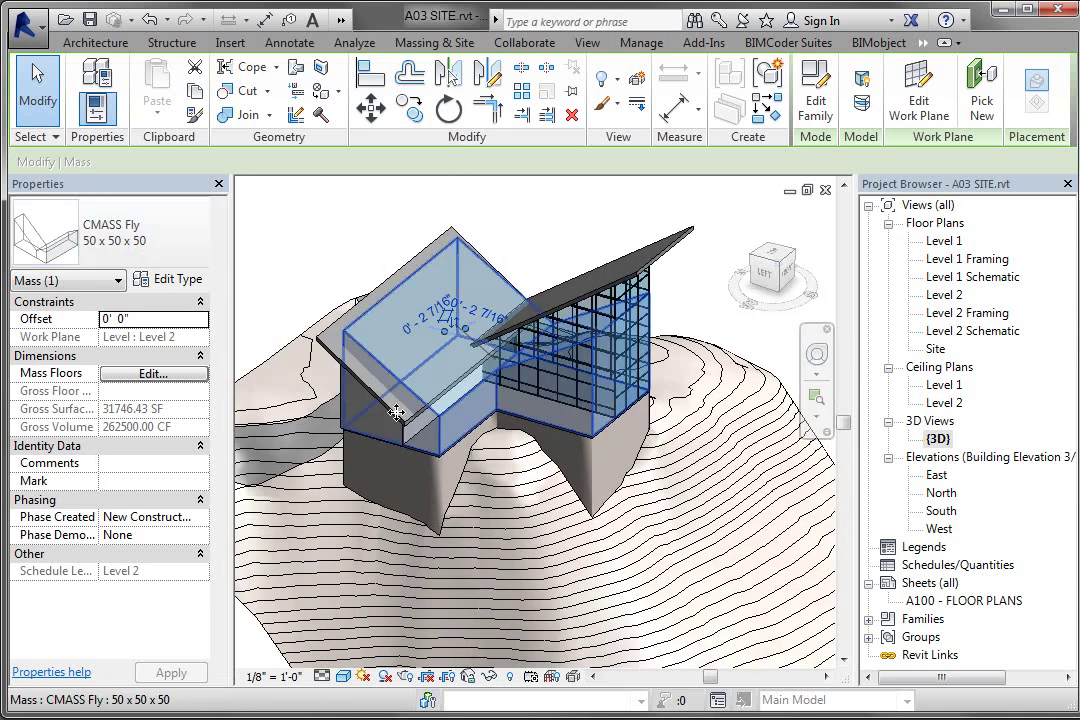
pyautogui.click(330, 232)
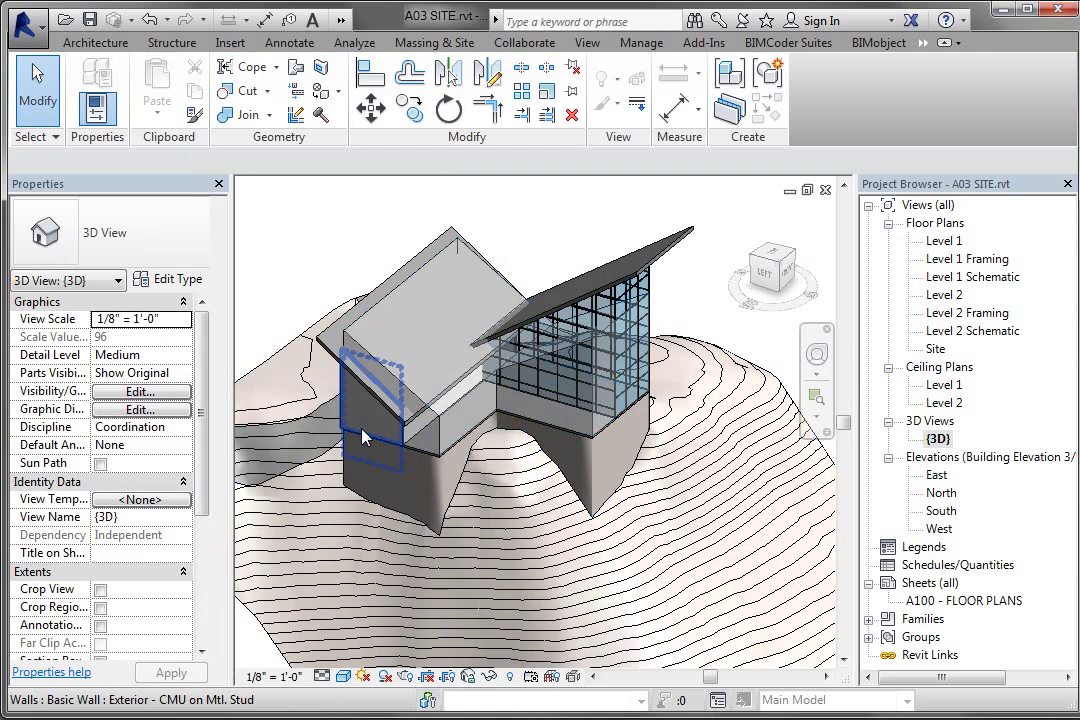
pyautogui.press('Tab')
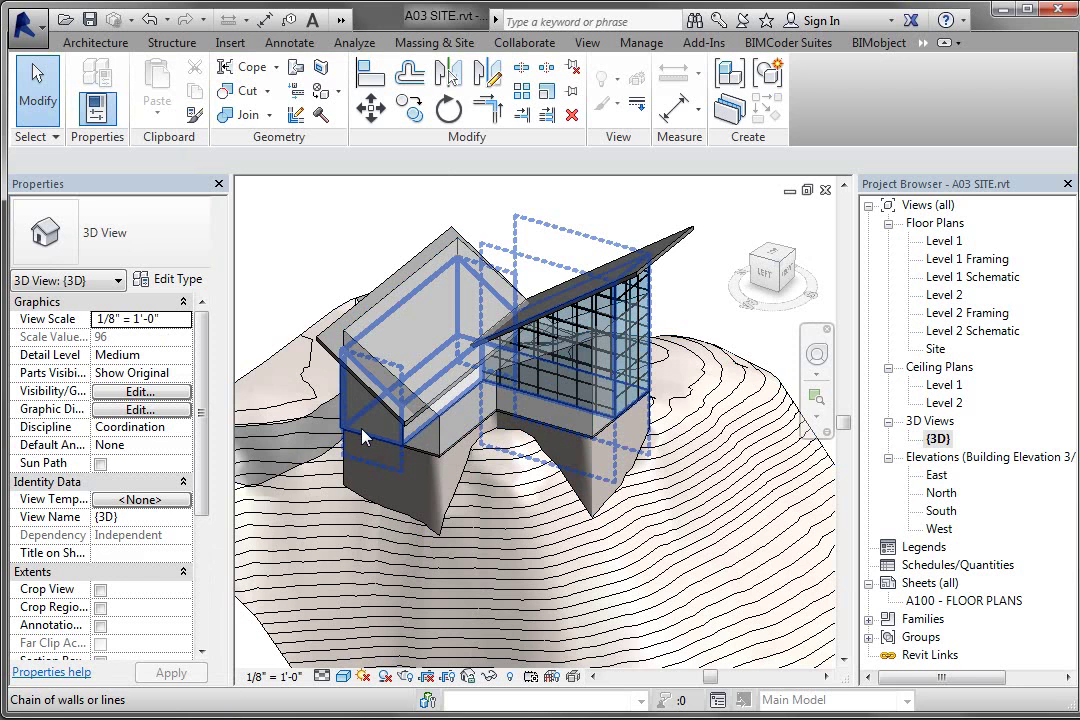
# Update the chain of walls to the 50 x 50 x 50 mass faces, dismissing the warning
pyautogui.click(363, 435)
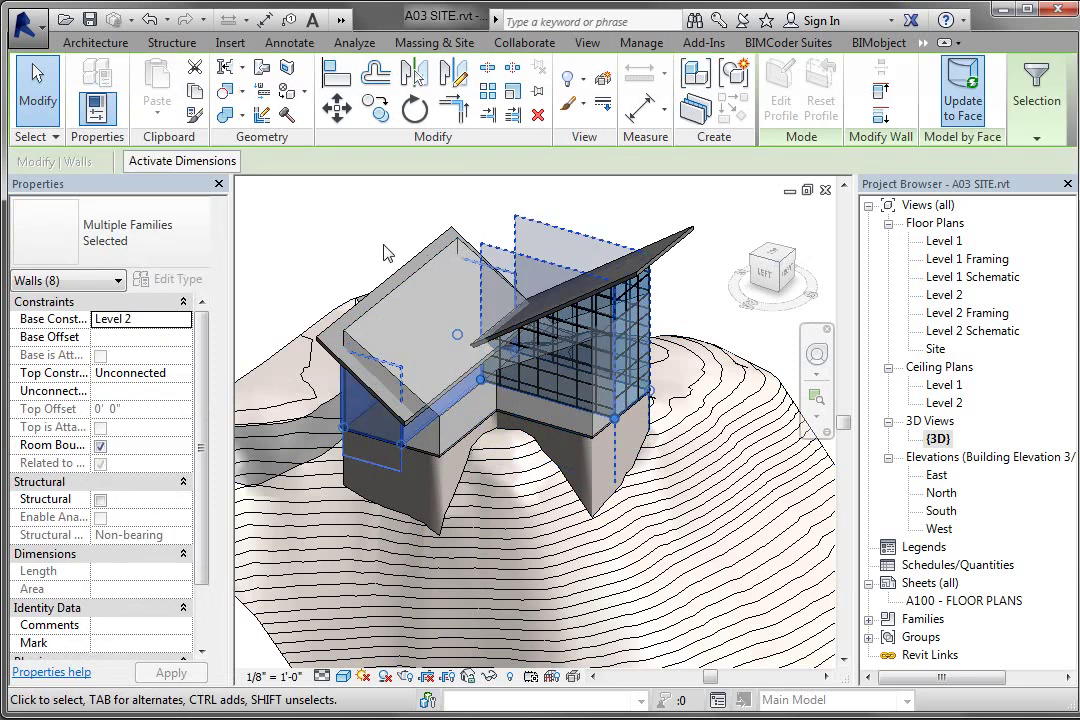
pyautogui.click(963, 93)
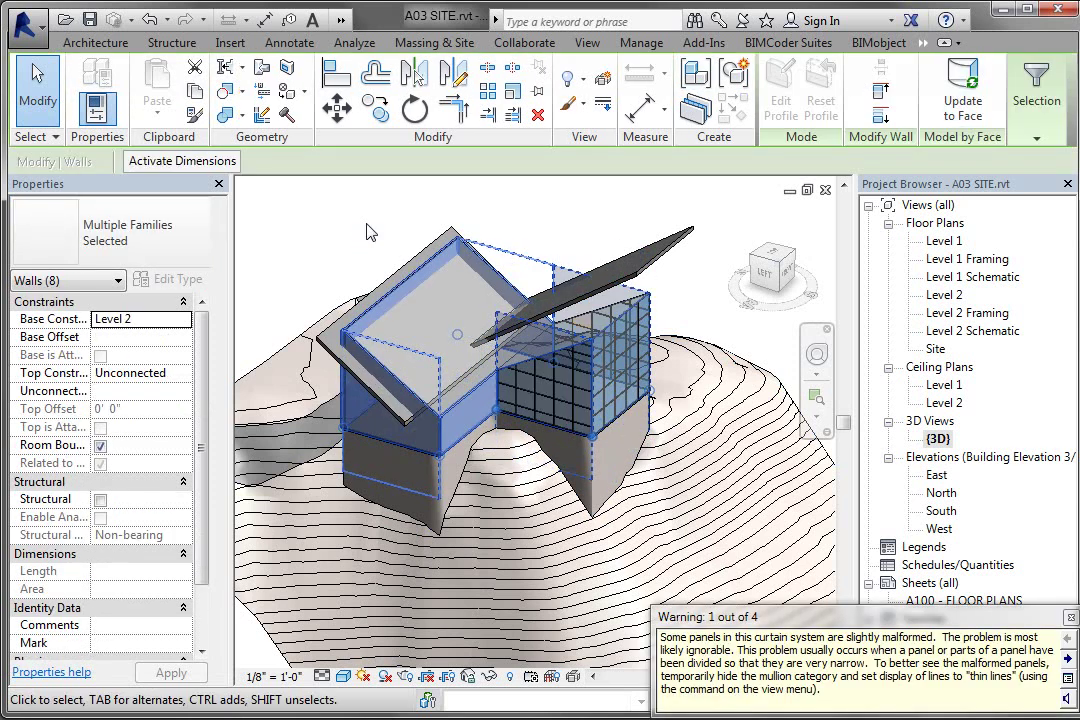
pyautogui.click(370, 232)
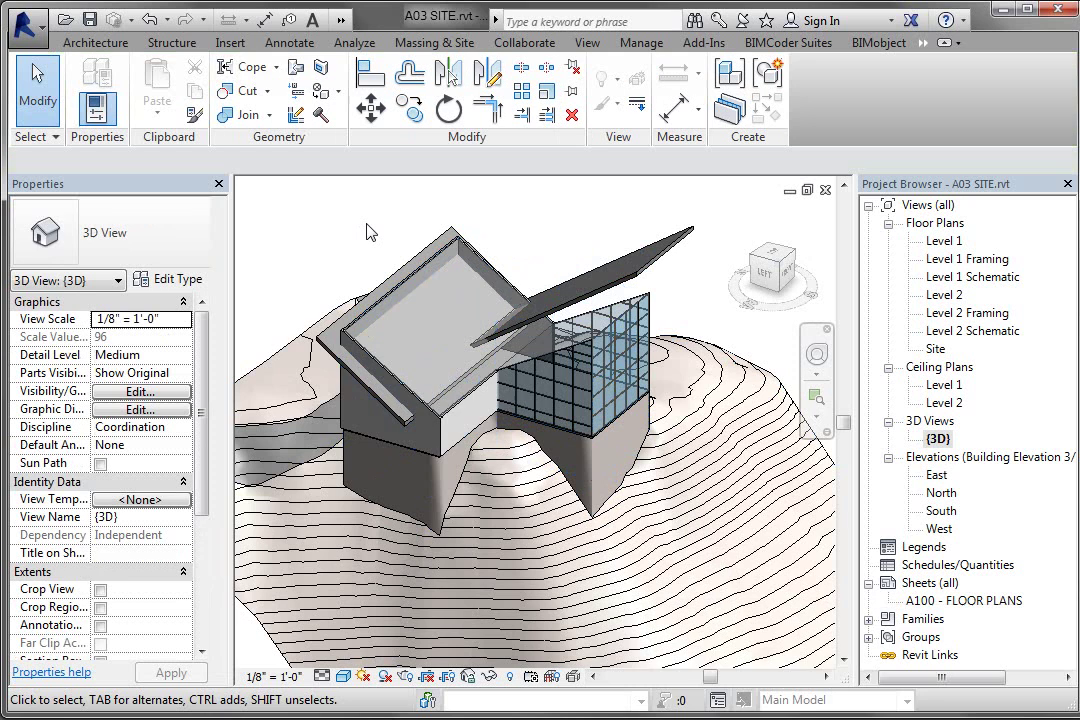
# Update both roofs to the enlarged mass faces and review the building
pyautogui.click(652, 275)
pyautogui.keyDown('ctrl'); pyautogui.click(439, 248); pyautogui.keyUp('ctrl')
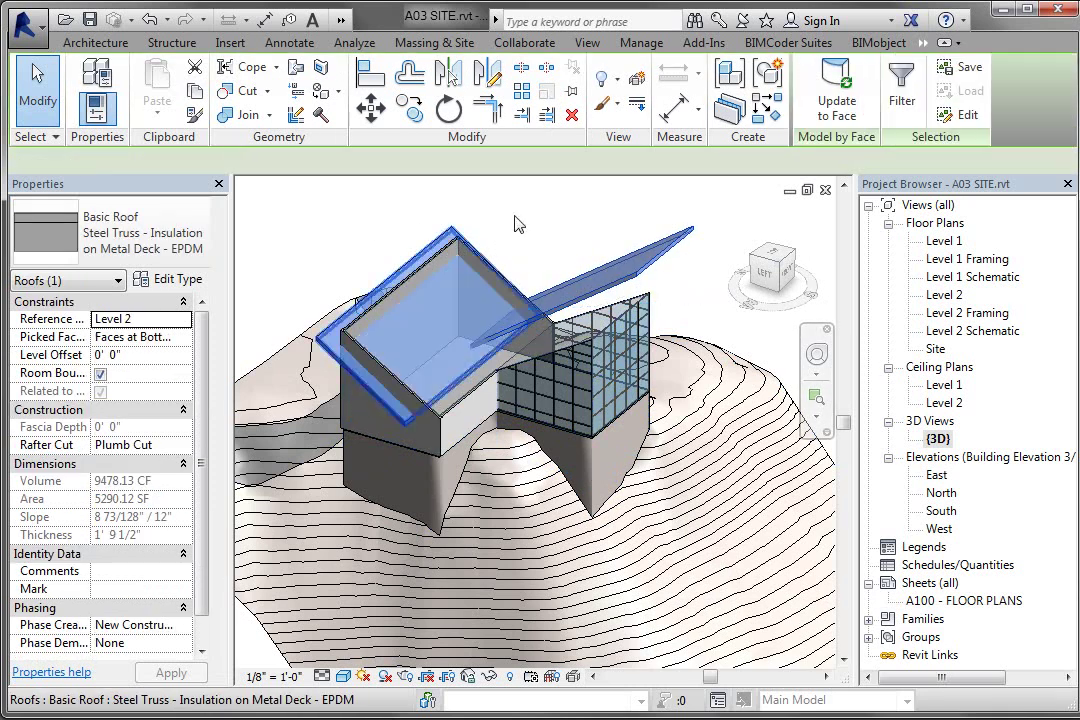
pyautogui.click(837, 93)
pyautogui.click(740, 250)
pyautogui.moveTo(525, 235)
pyautogui.keyDown('shift'); pyautogui.mouseDown(button='middle')
pyautogui.moveTo(262, 218)
pyautogui.moveTo(740, 215)
pyautogui.moveTo(700, 240)
pyautogui.moveTo(428, 278)
pyautogui.mouseUp(button='middle'); pyautogui.keyUp('shift')
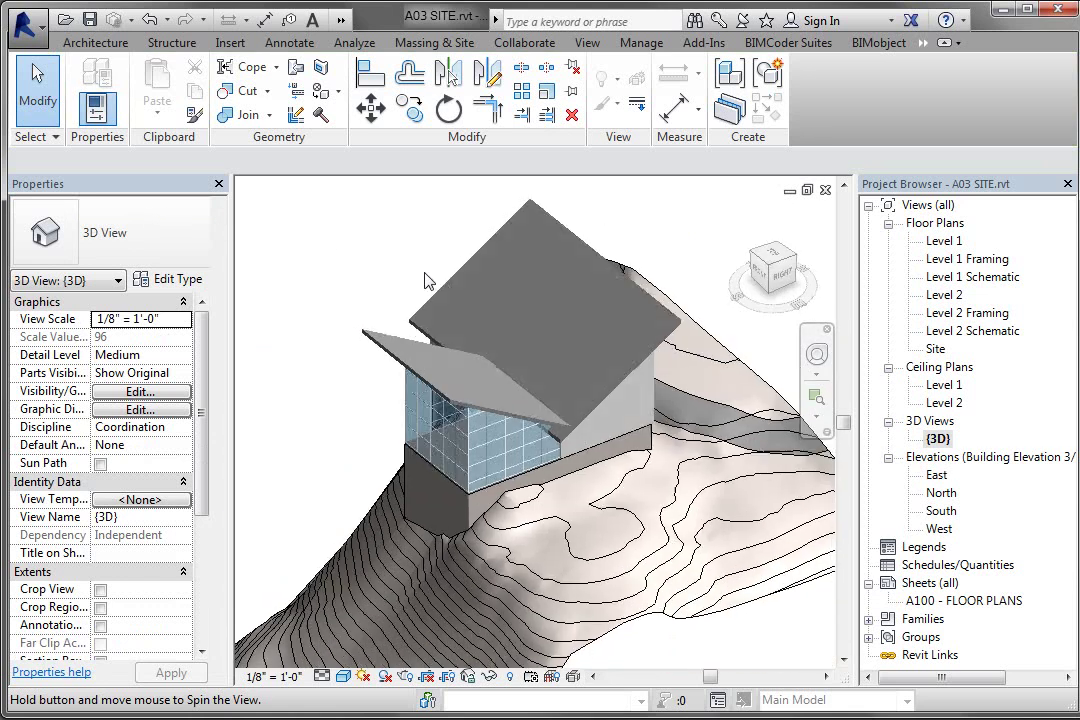
pyautogui.scroll(-1, 428, 278)
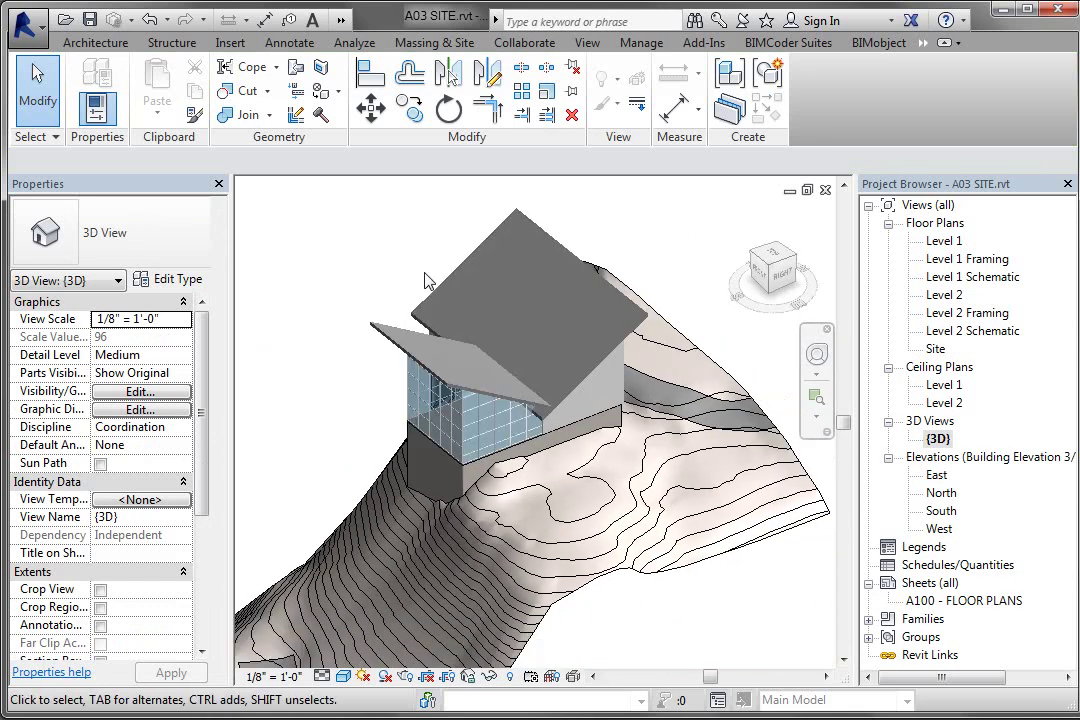
pyautogui.scroll(2, 347, 240)
pyautogui.scroll(1, 347, 240)
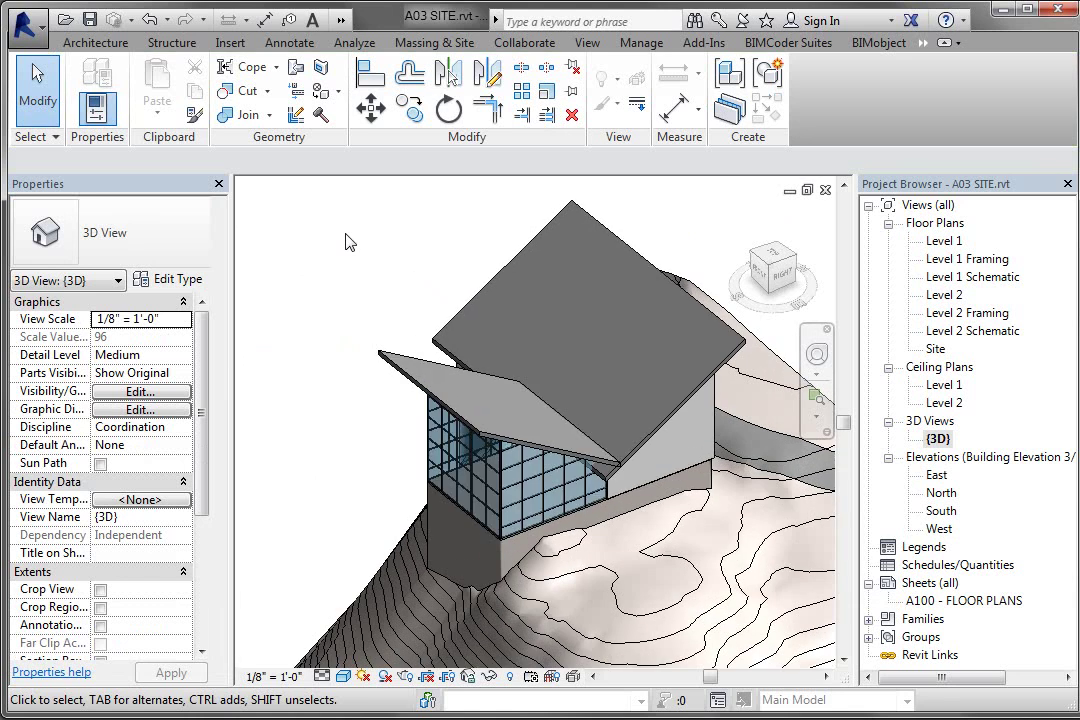